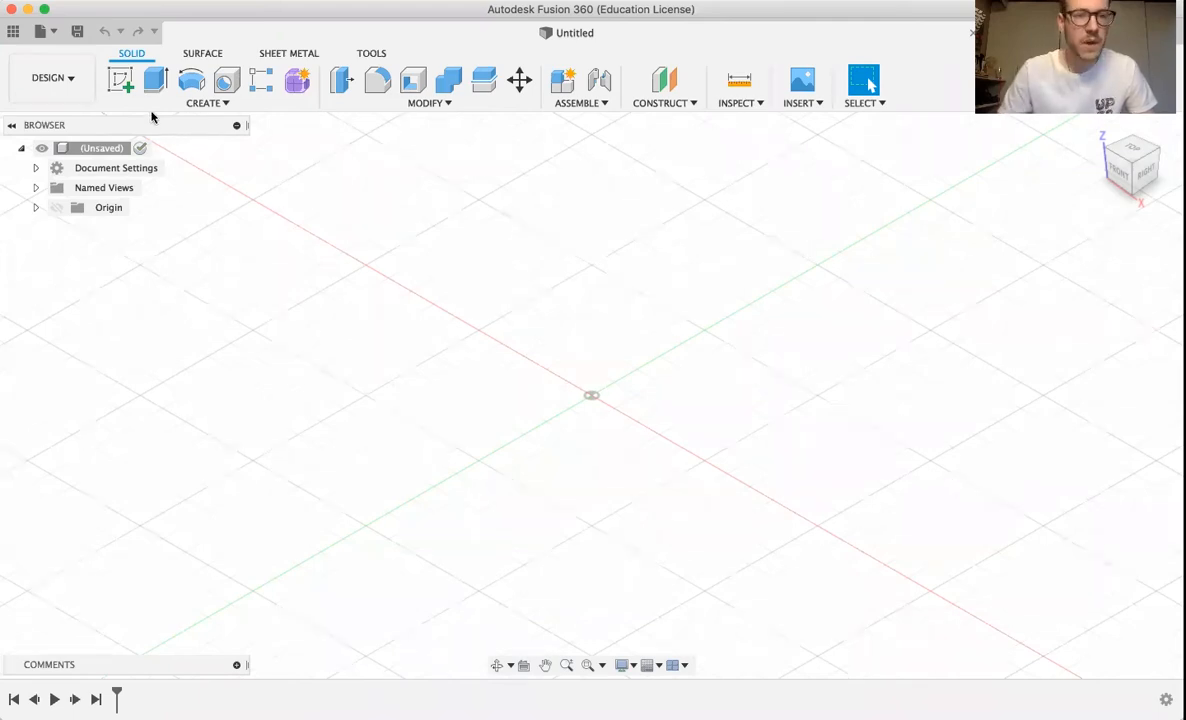
Sketch a circle of 300 mm diameter centred on the origin of the horizontal XY plane and finish the sketch
left_click(129, 81)
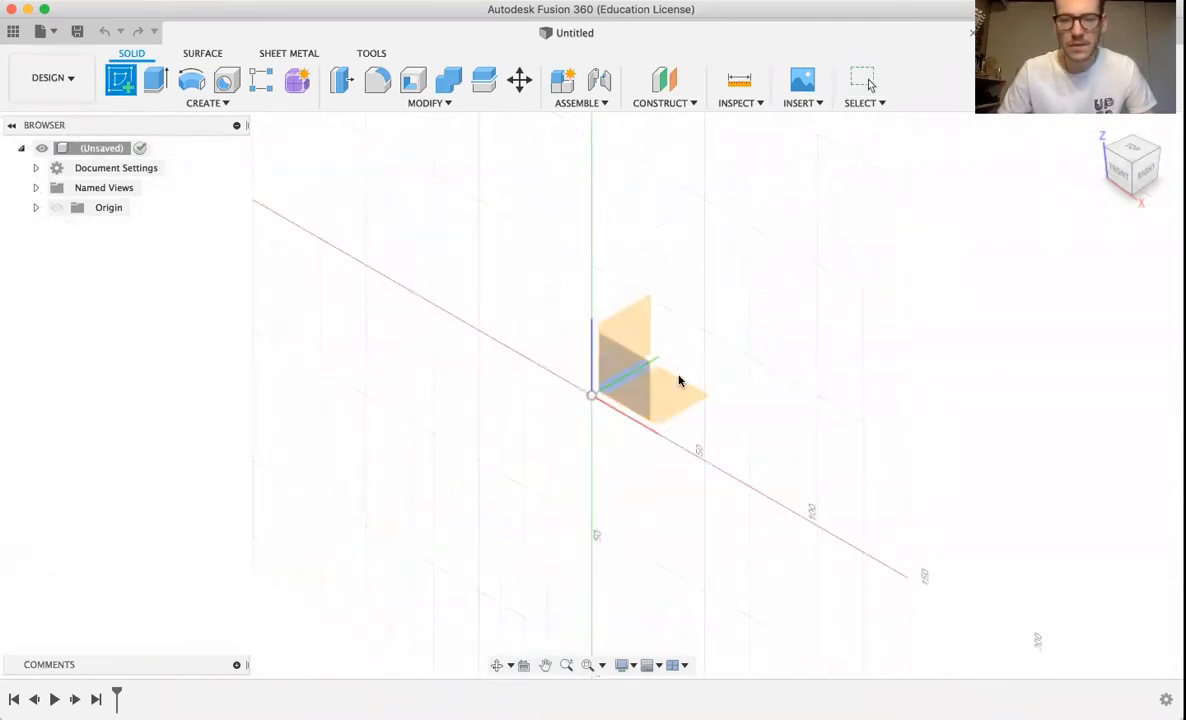
left_click(664, 399)
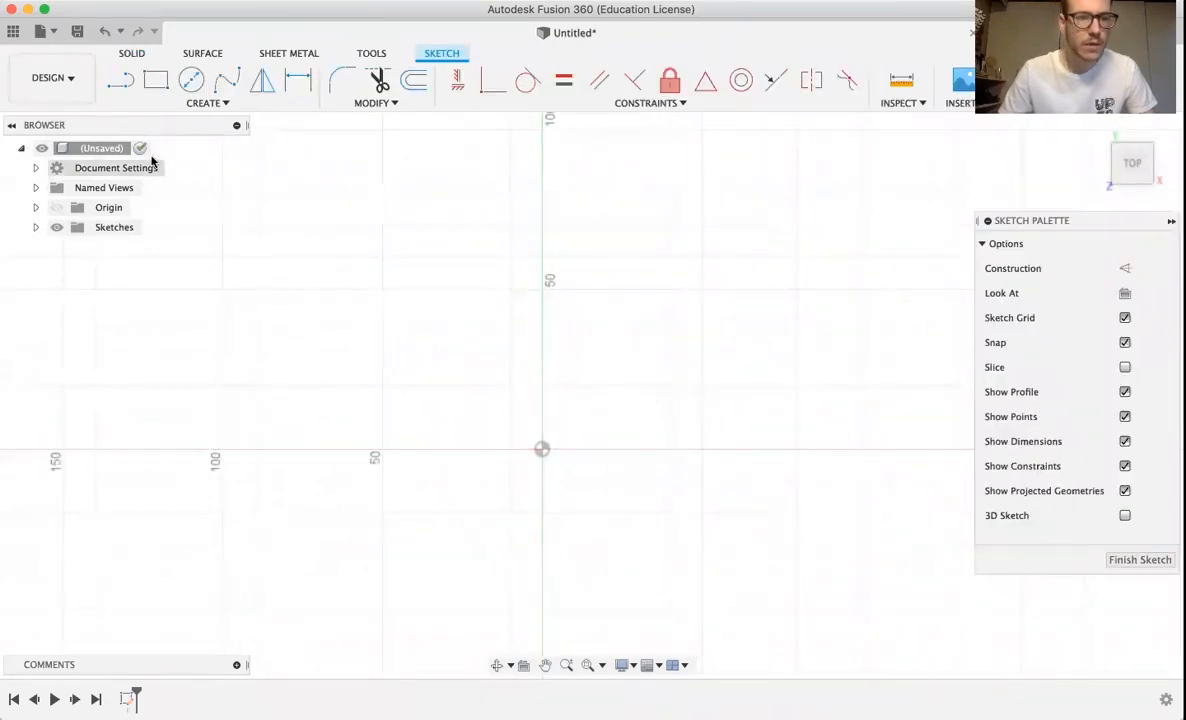
left_click(191, 80)
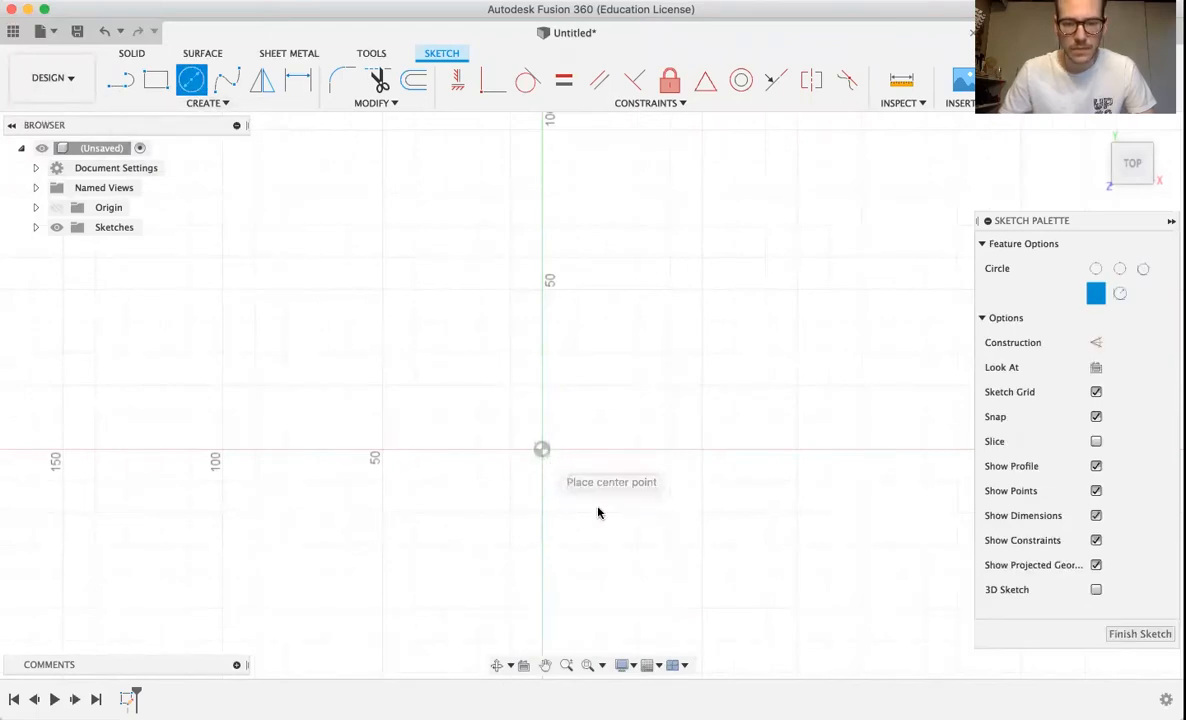
left_click(541, 449)
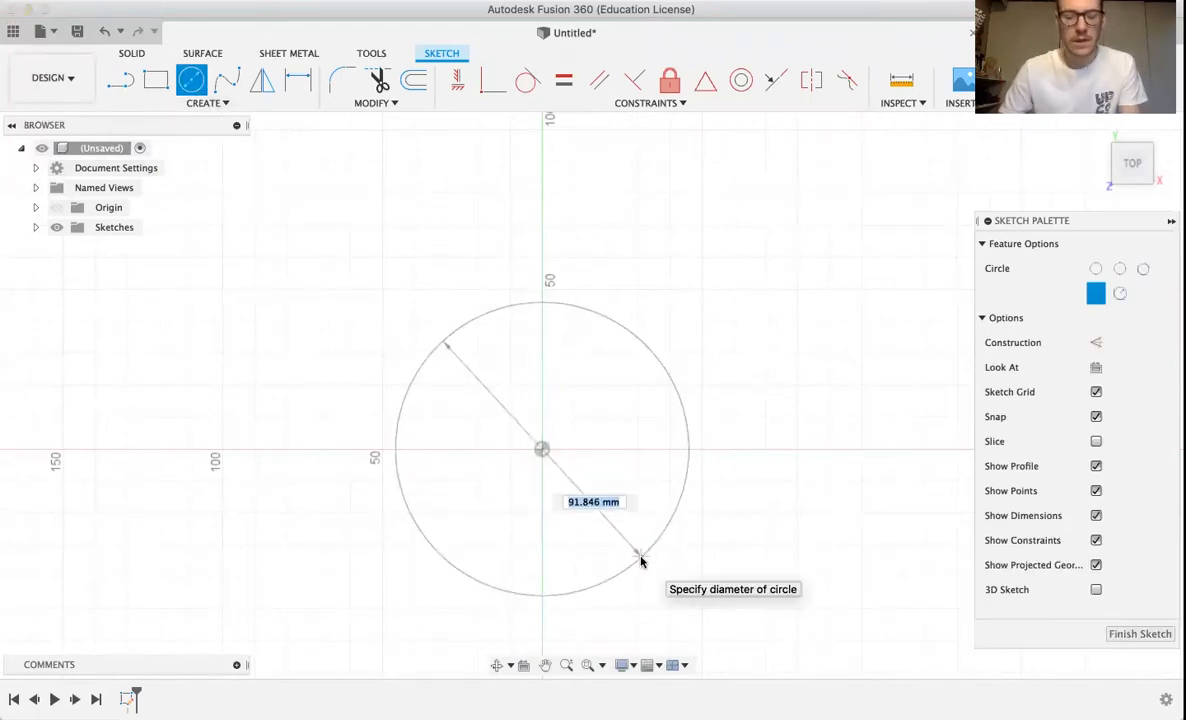
type("300")
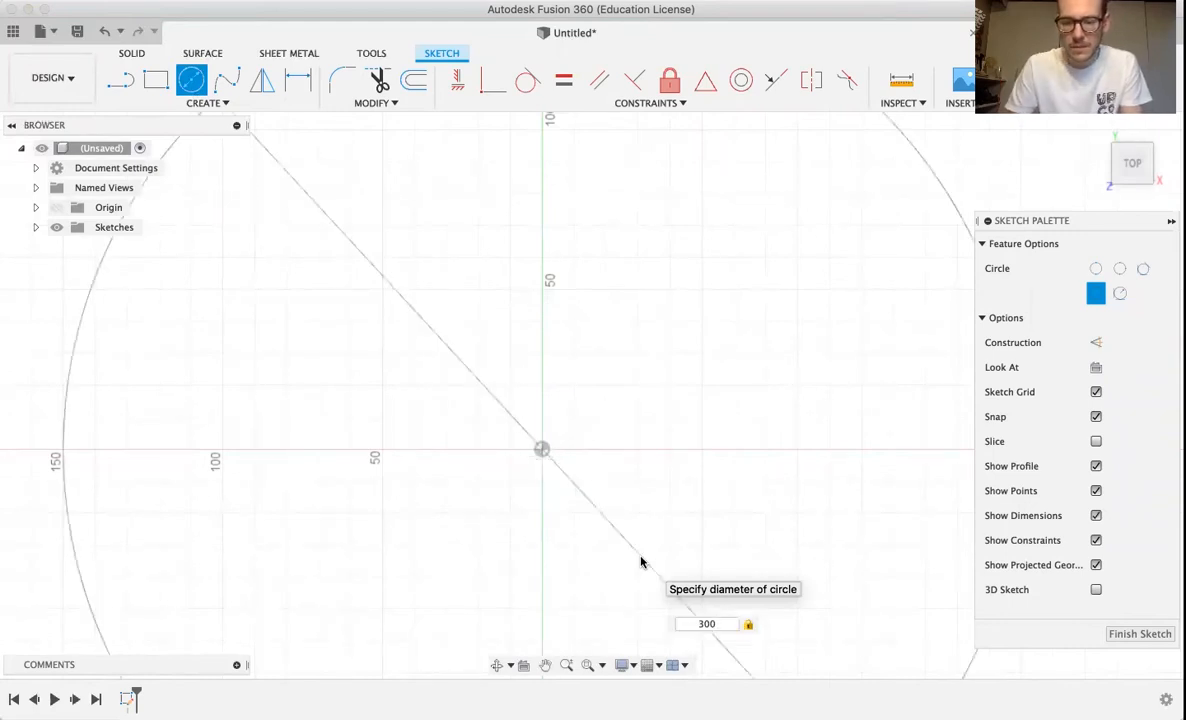
key("Return")
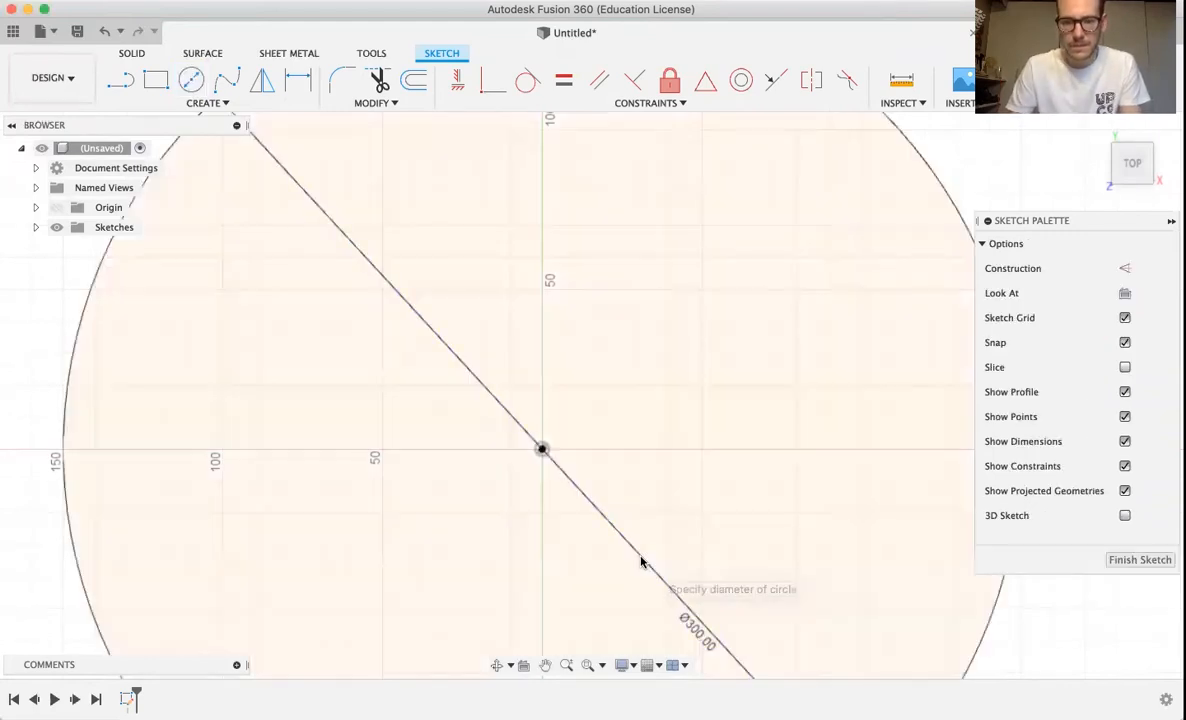
scroll(641, 561, "down", 4)
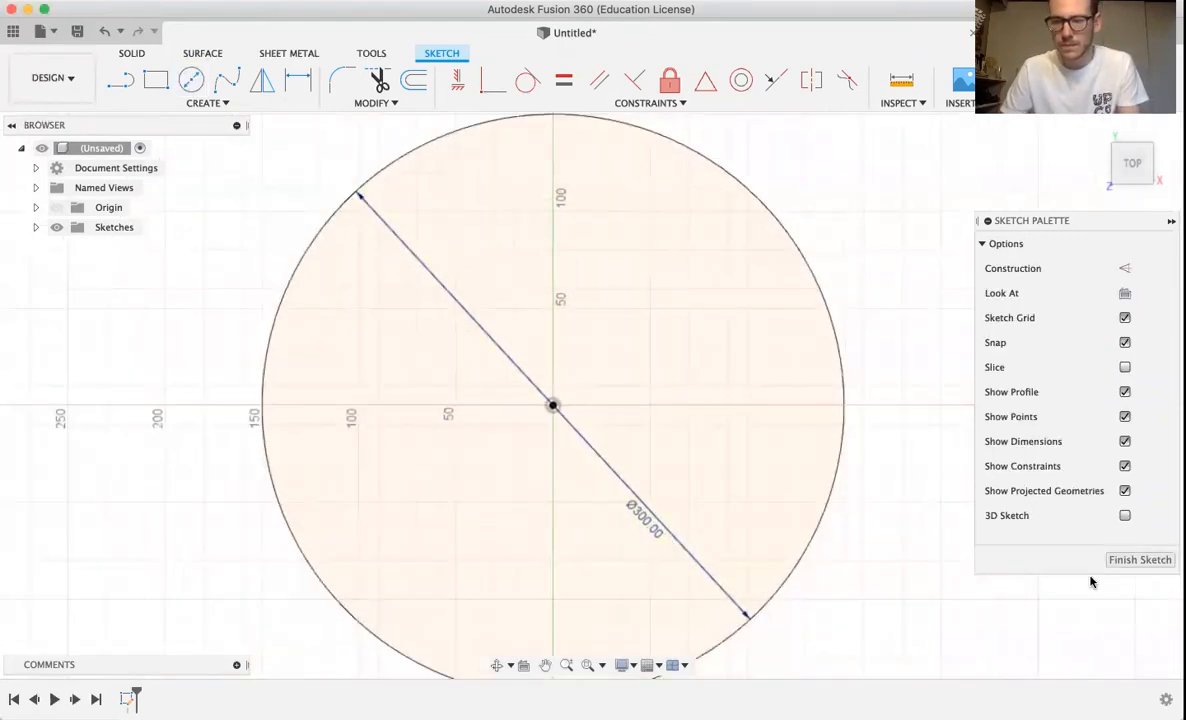
left_click(1134, 562)
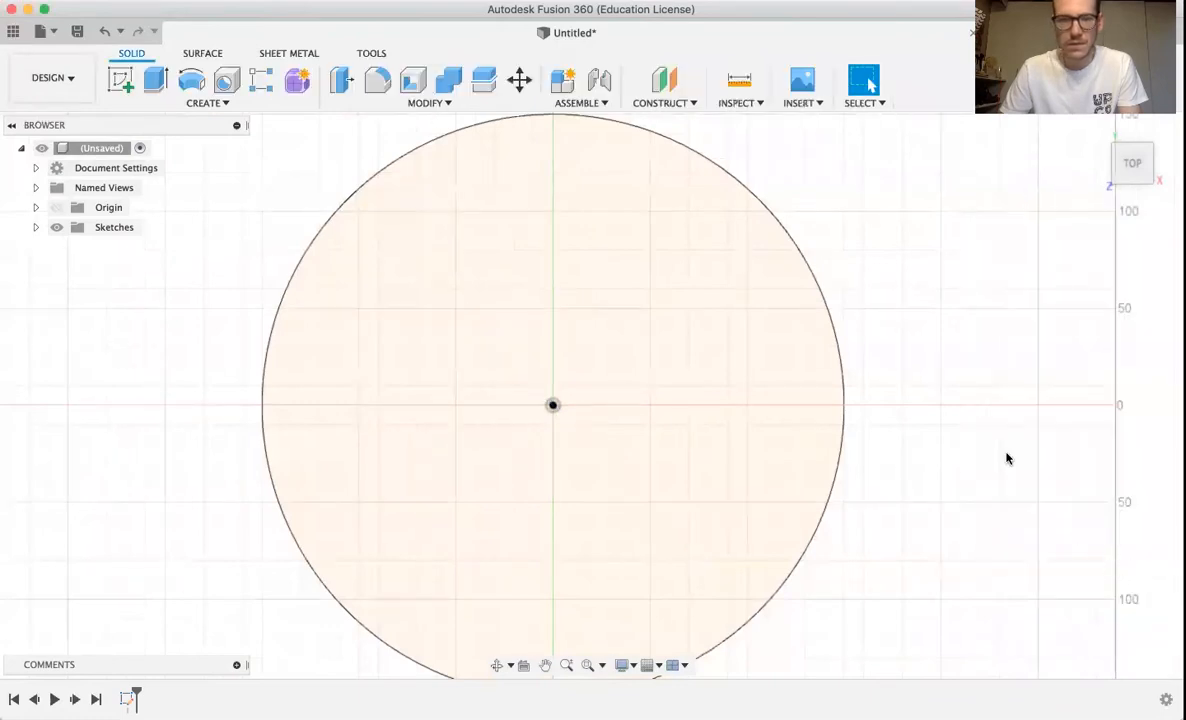
Extrude the circular profile 18 mm as a new body
left_click(578, 357)
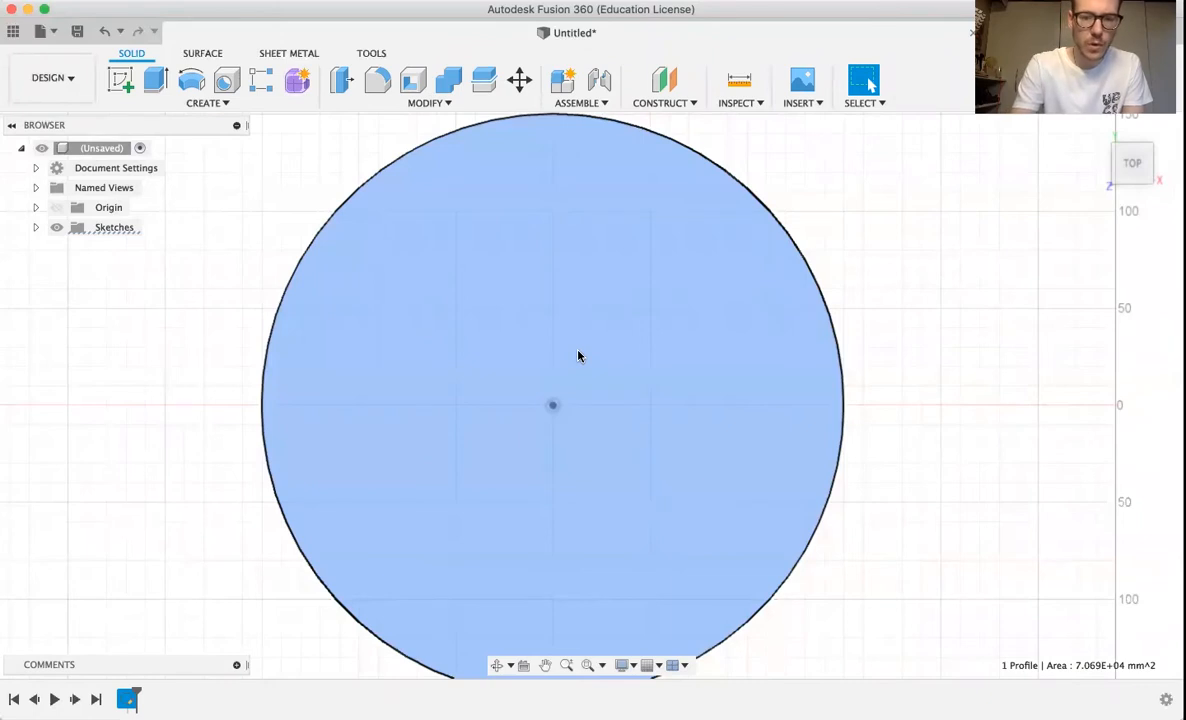
key("e")
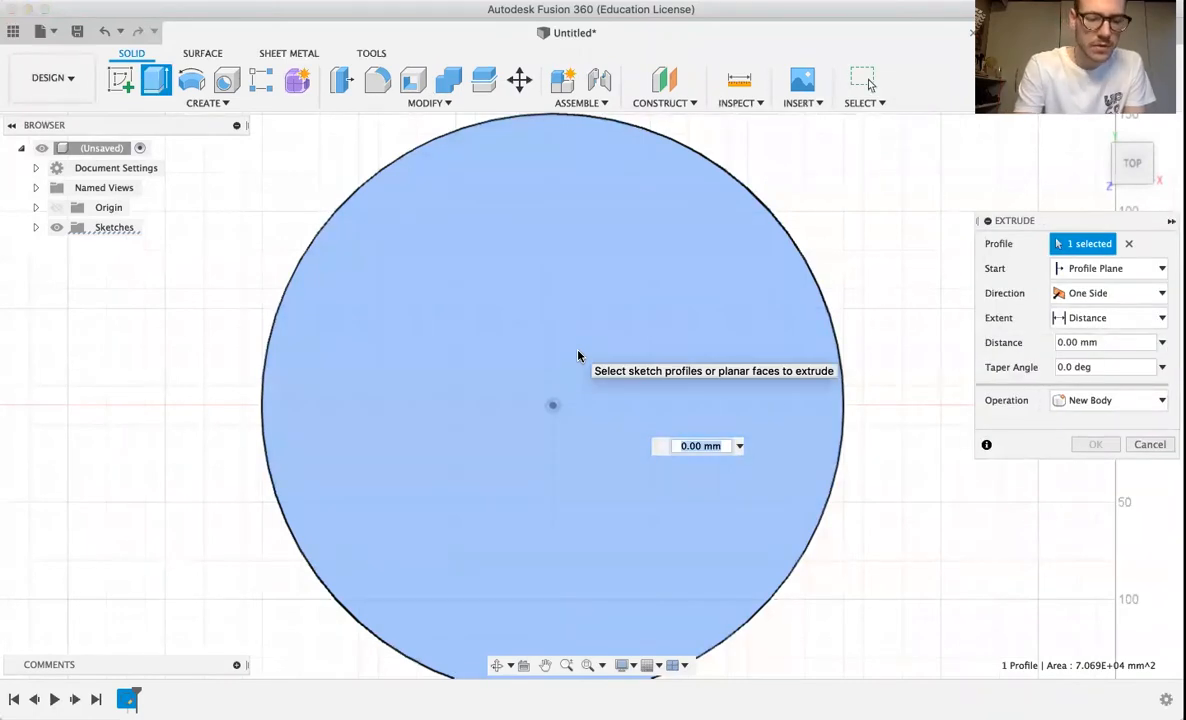
type("18")
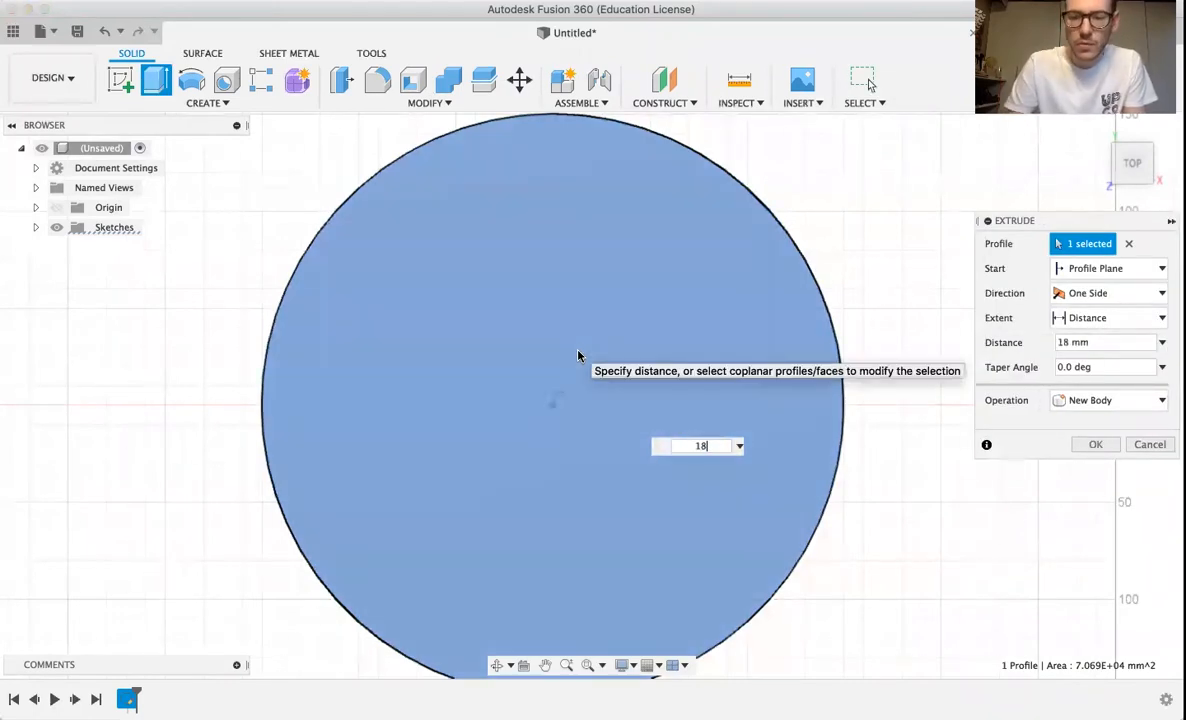
key("Return")
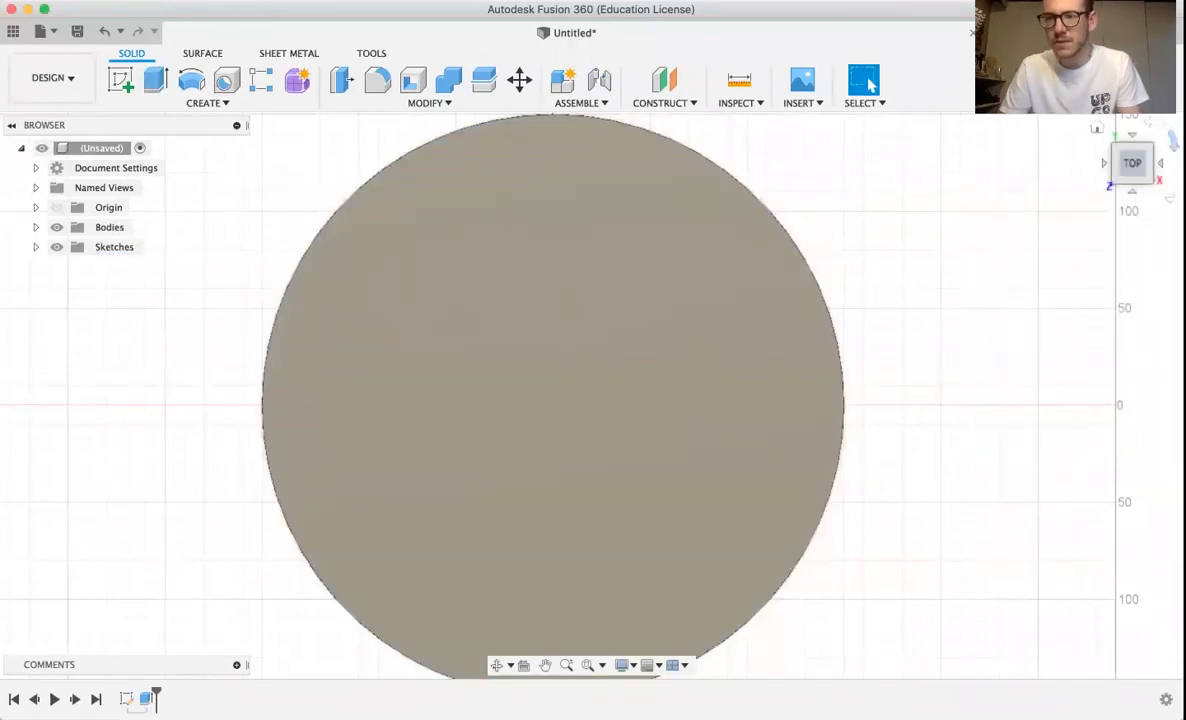
left_click(1095, 128)
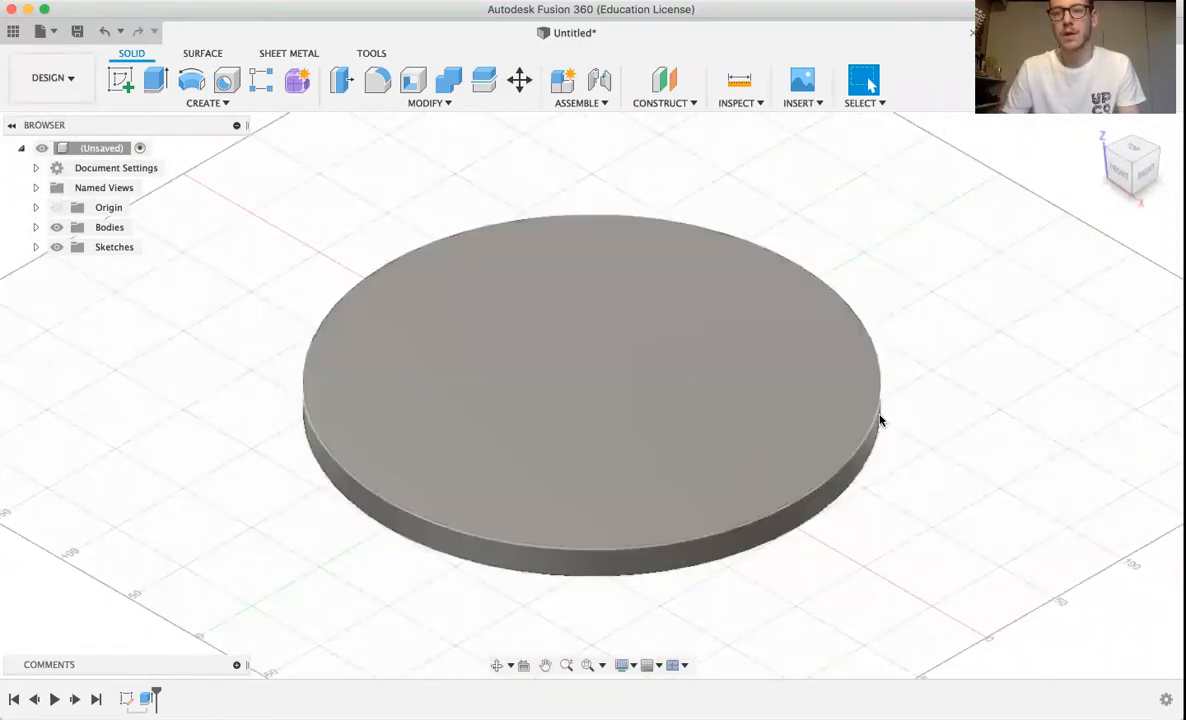
Start a sketch on the disc's top face and add the text "Carré" to it
left_click(1127, 146)
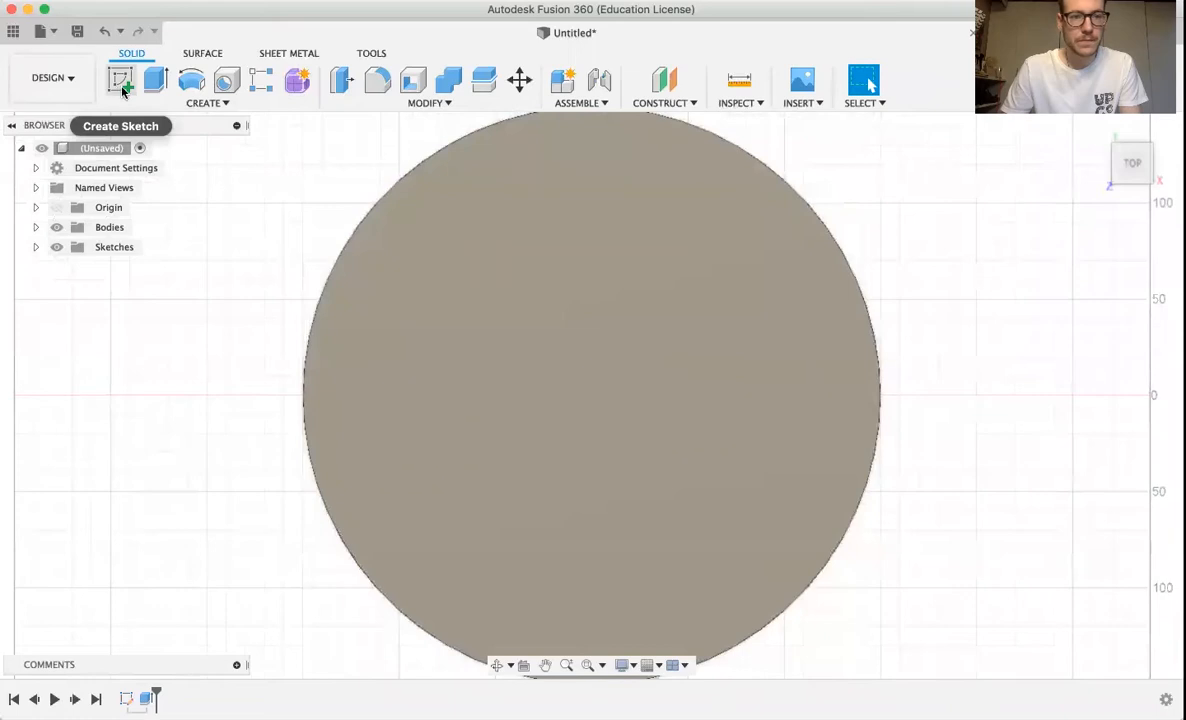
left_click(118, 82)
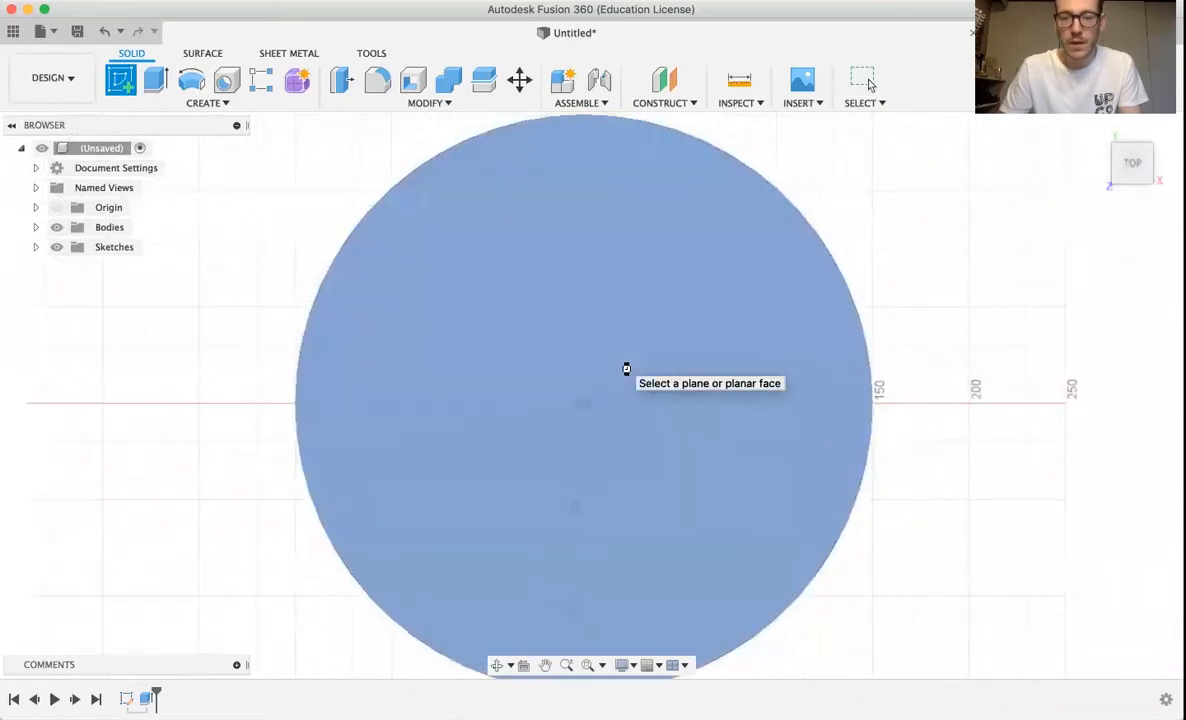
left_click(626, 369)
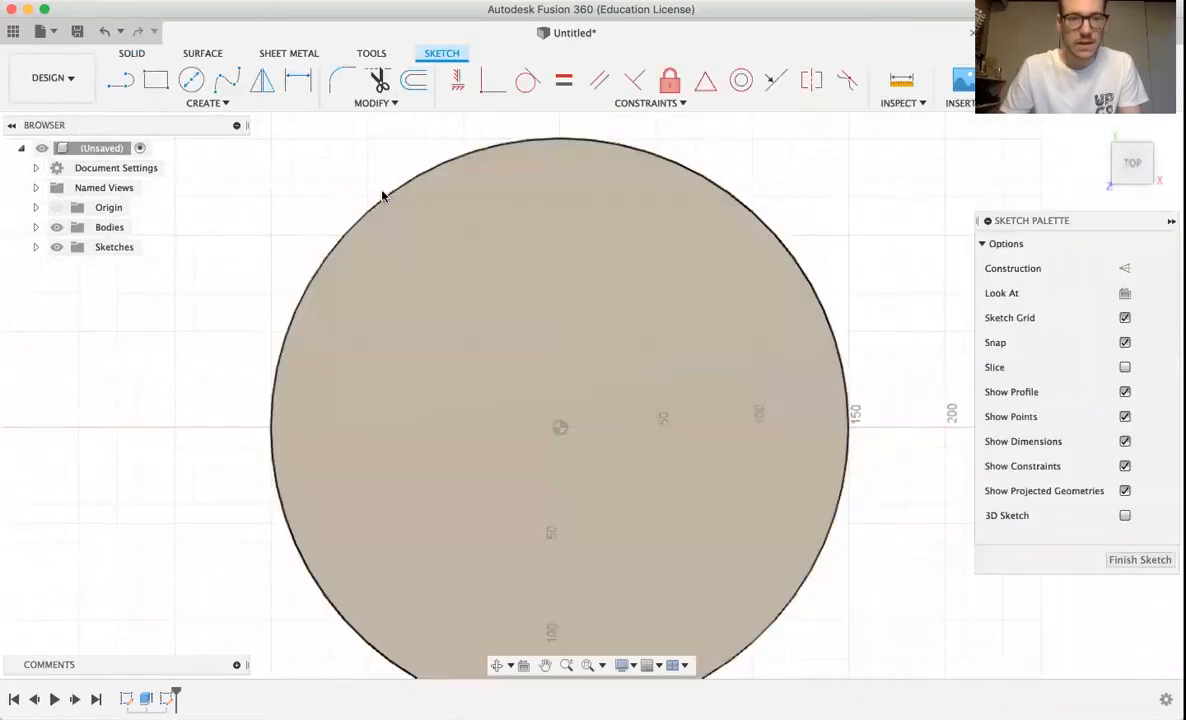
left_click(206, 103)
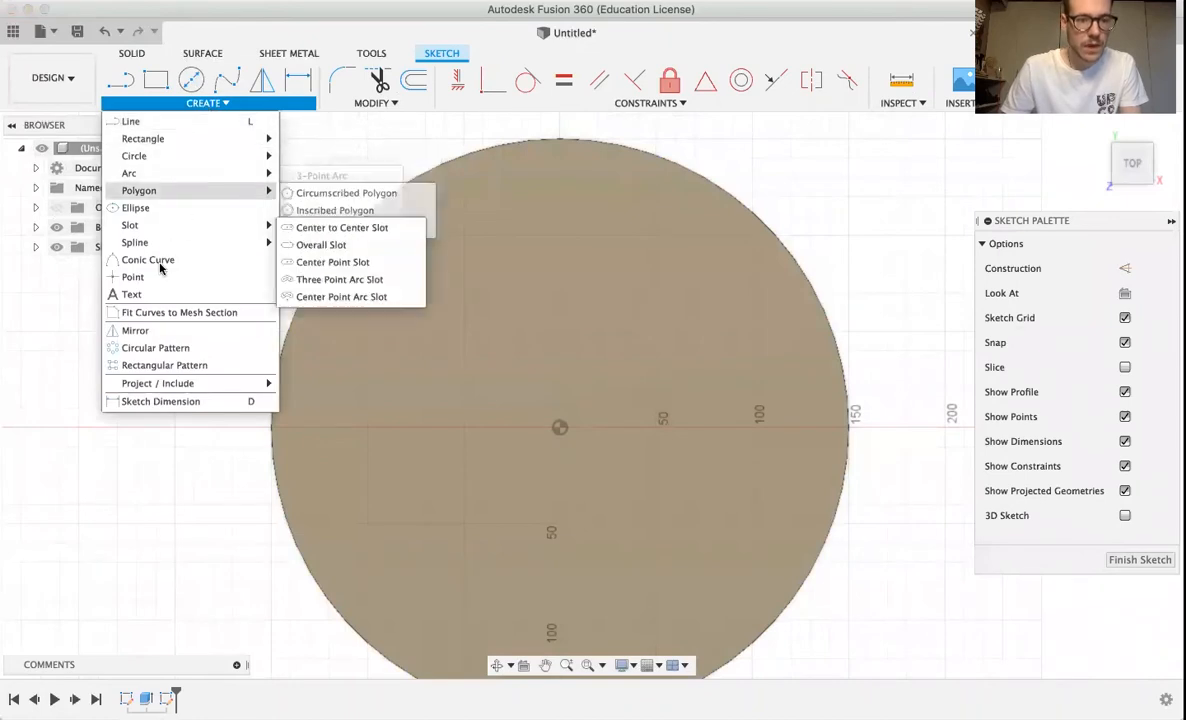
left_click(153, 297)
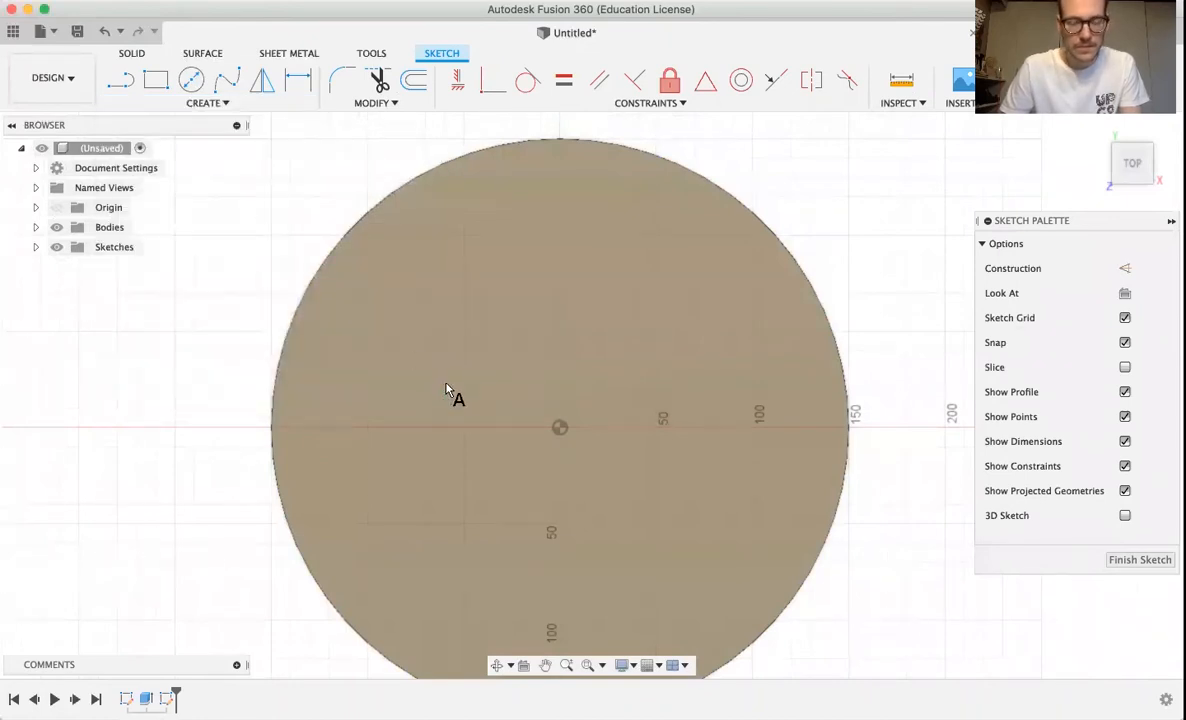
left_click(435, 383)
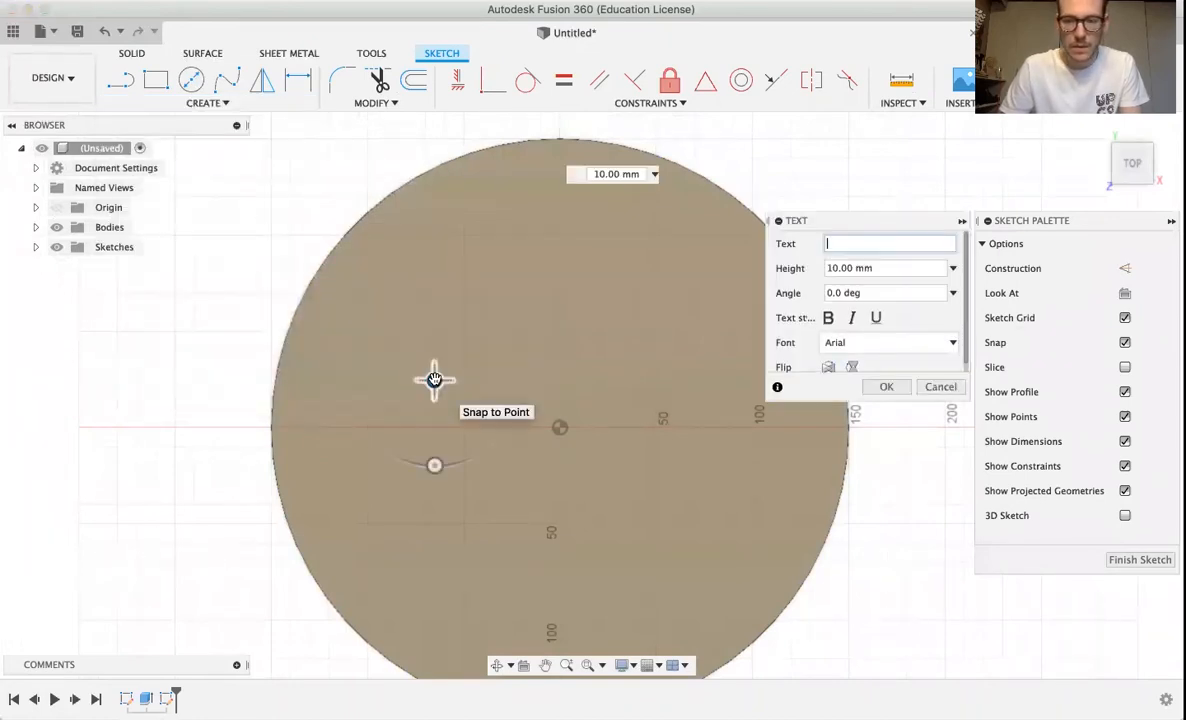
type("Carré")
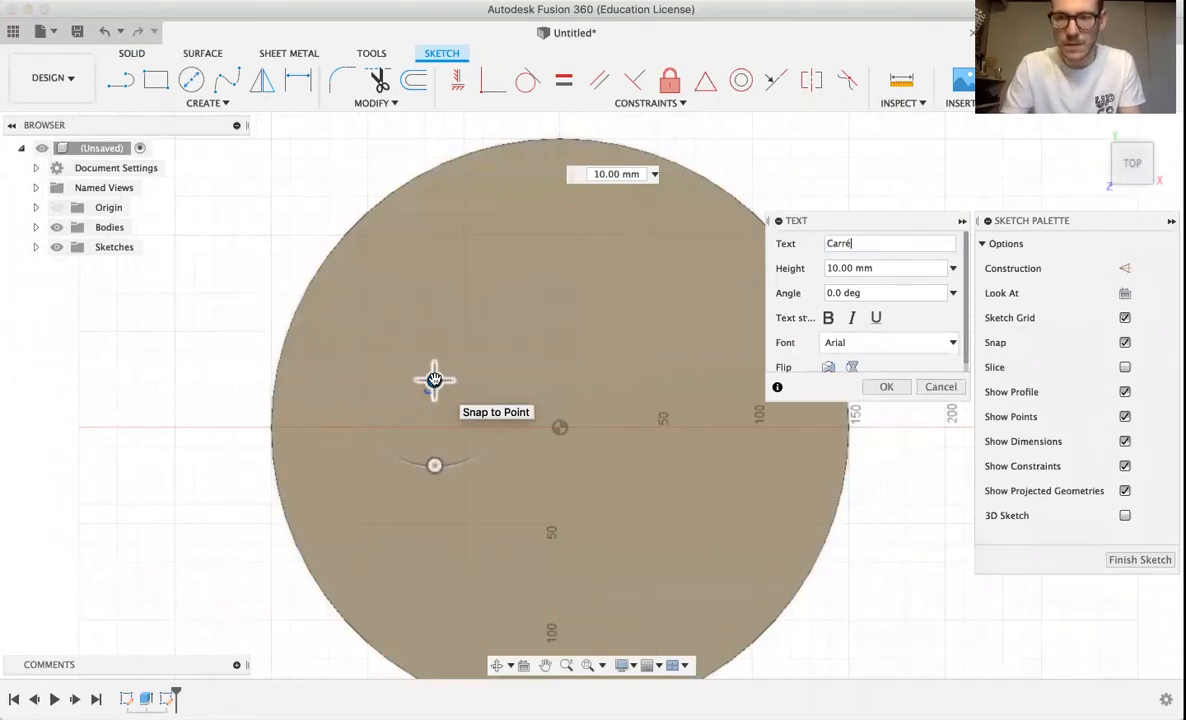
Set the height of the sketch text to 100 mm
double_click(840, 268)
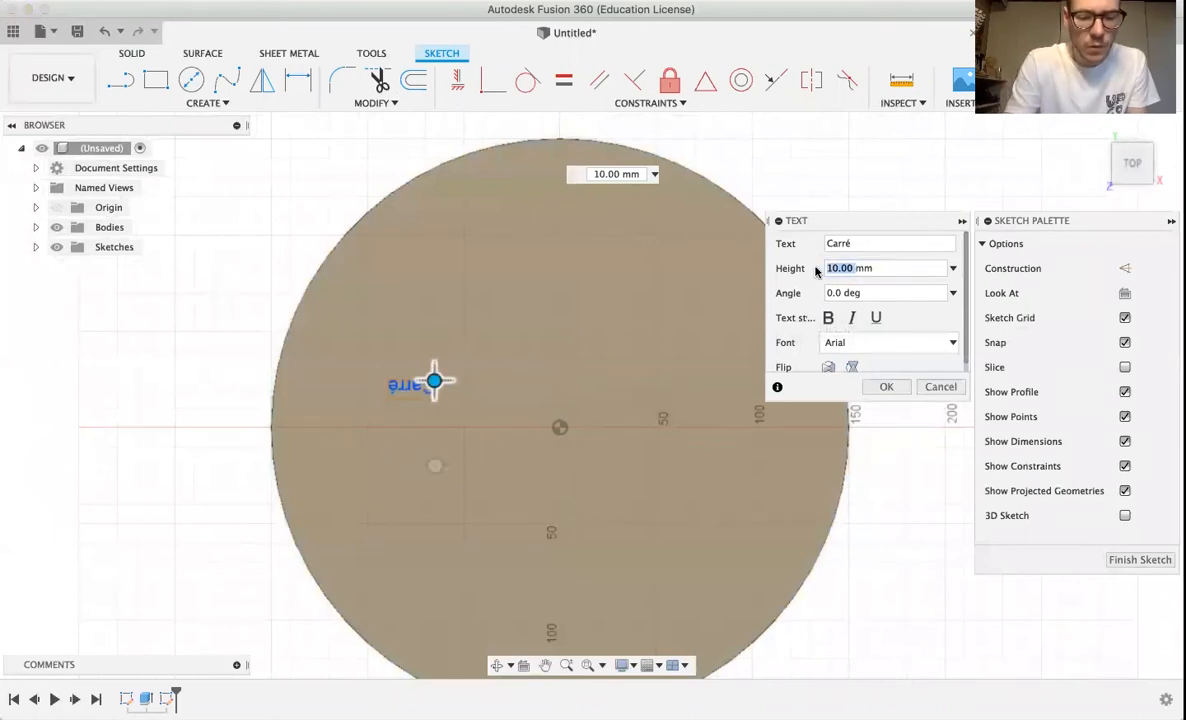
type("50")
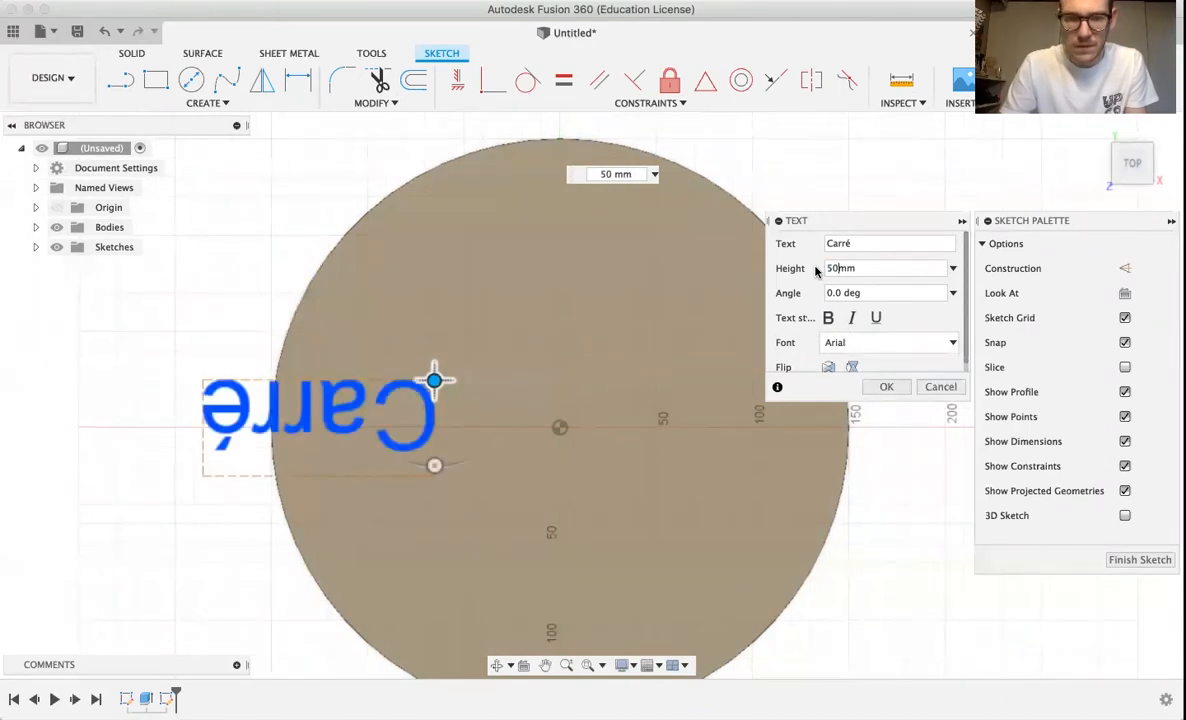
key("BackSpace")
key("BackSpace")
type("100")
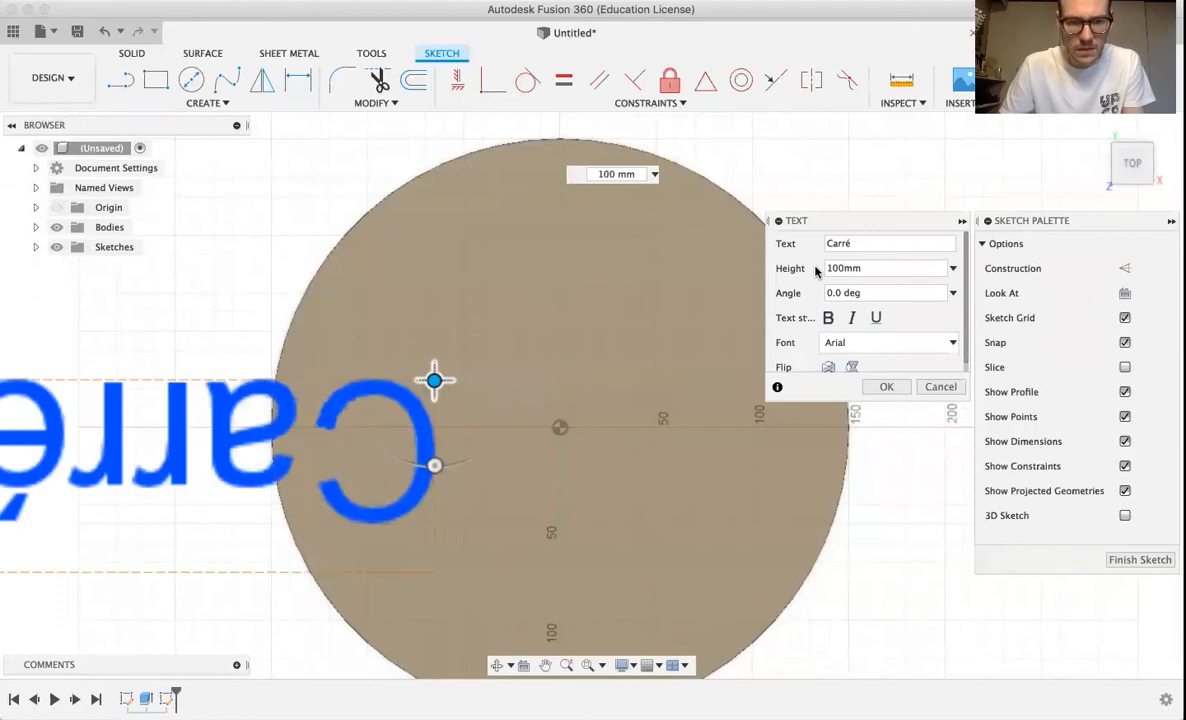
Rotate the Arial text by 180 degrees, move it to roughly the middle of the disc and finish the sketch
left_click(934, 342)
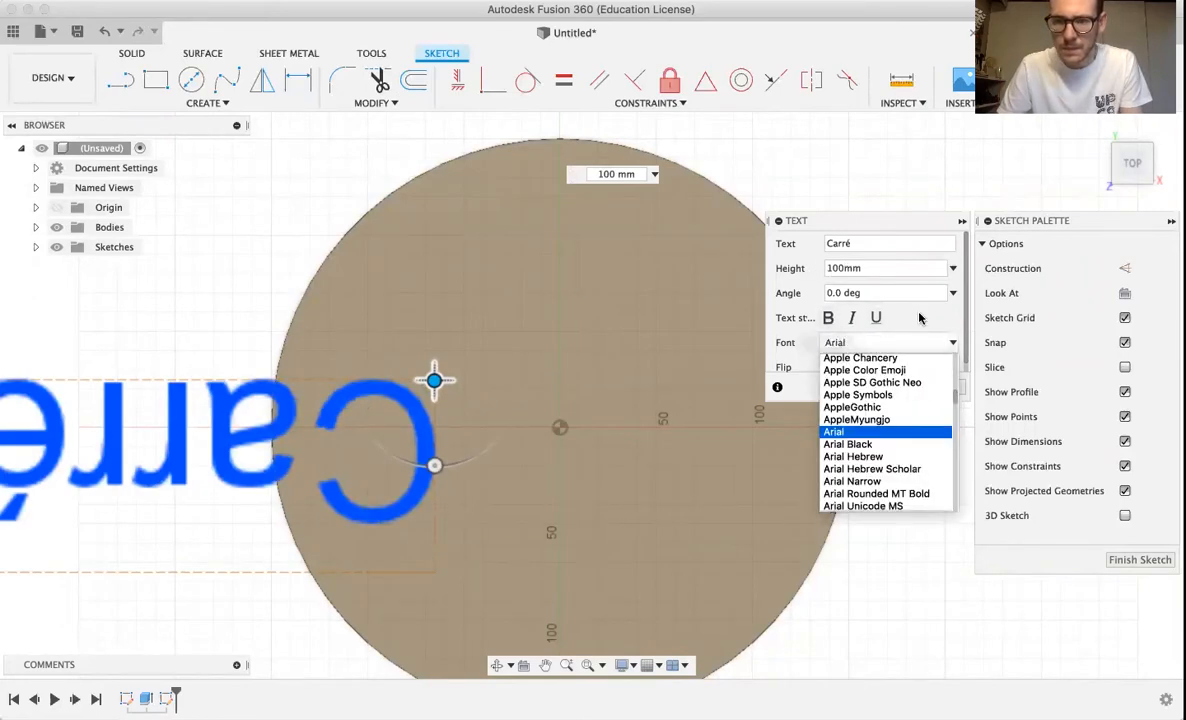
left_click(856, 298)
double_click(843, 292)
type("180")
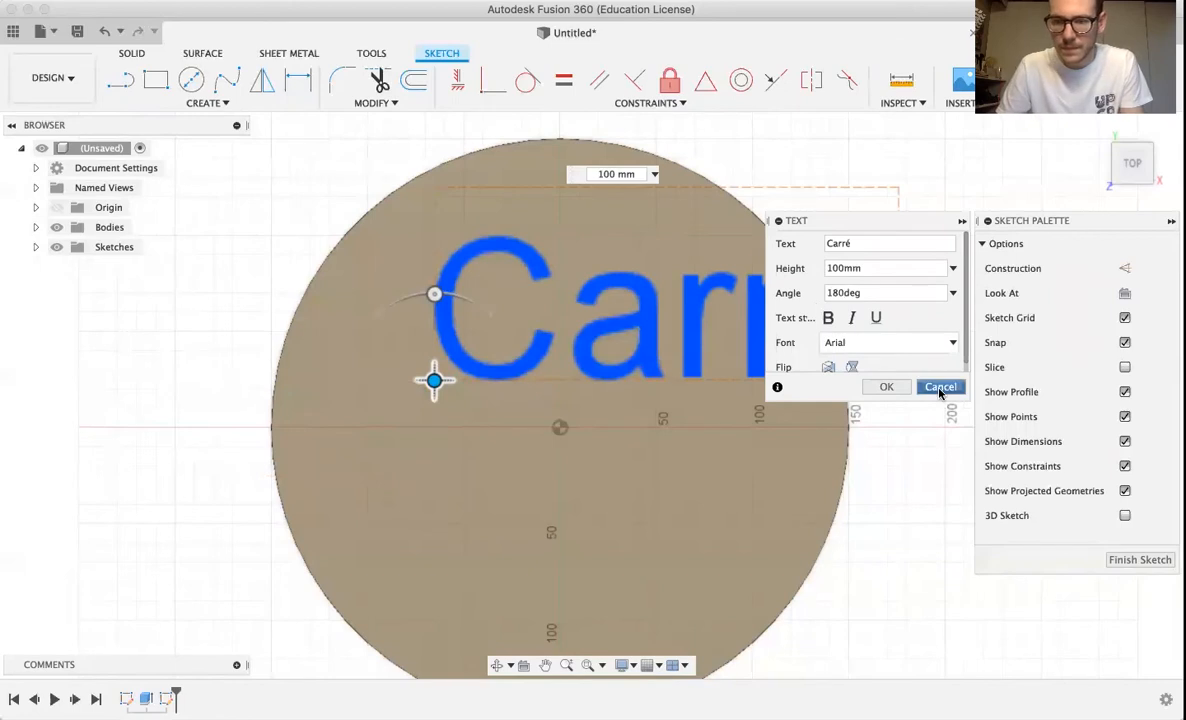
left_click(886, 387)
left_click_drag(662, 310, 550, 416)
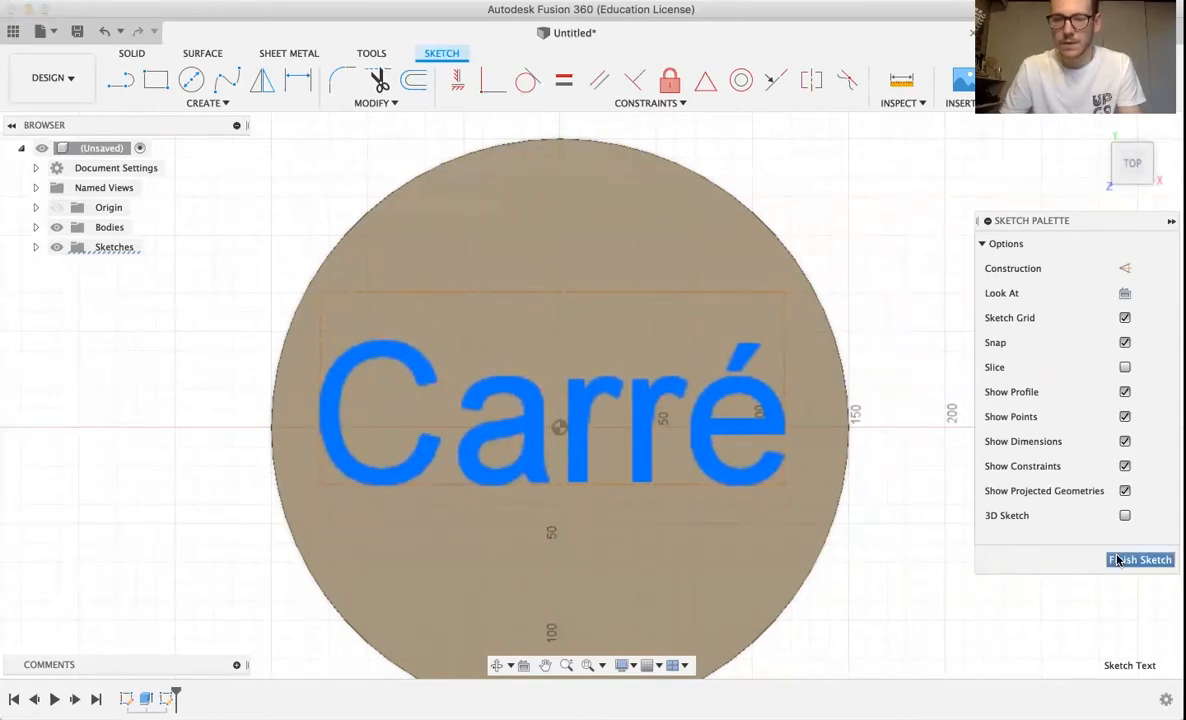
left_click(1138, 560)
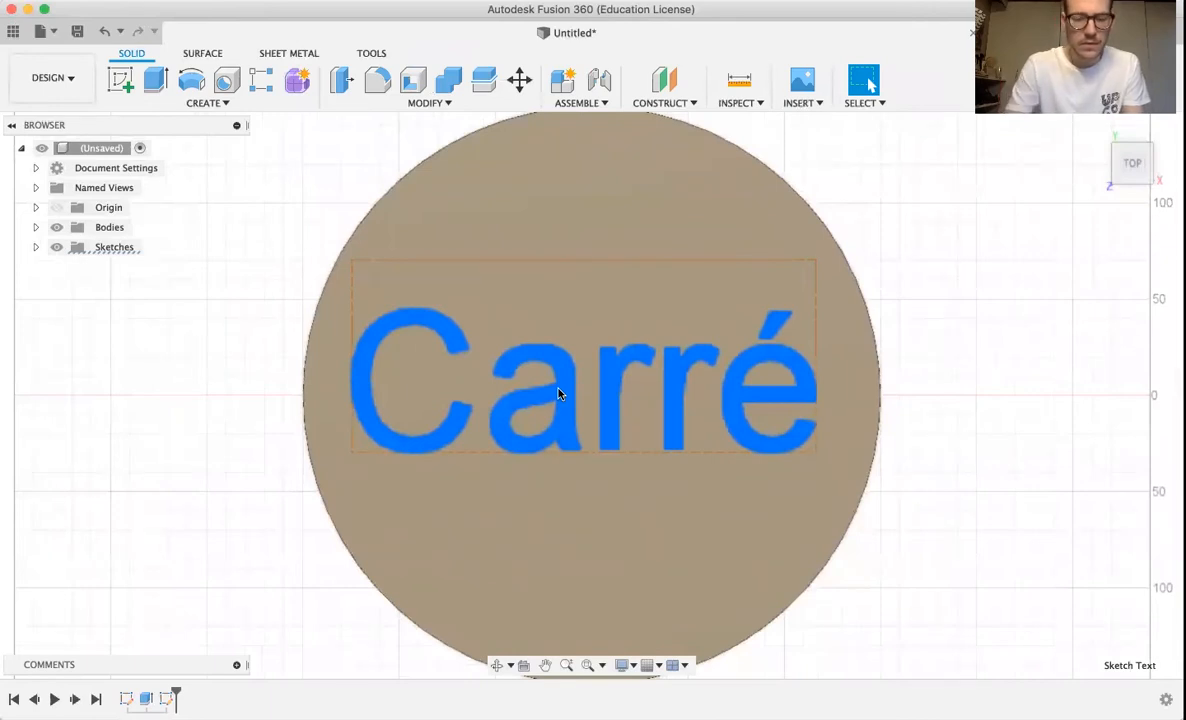
Extrude the text by -3 mm as a cut to engrave it into the disc's top face
key("e")
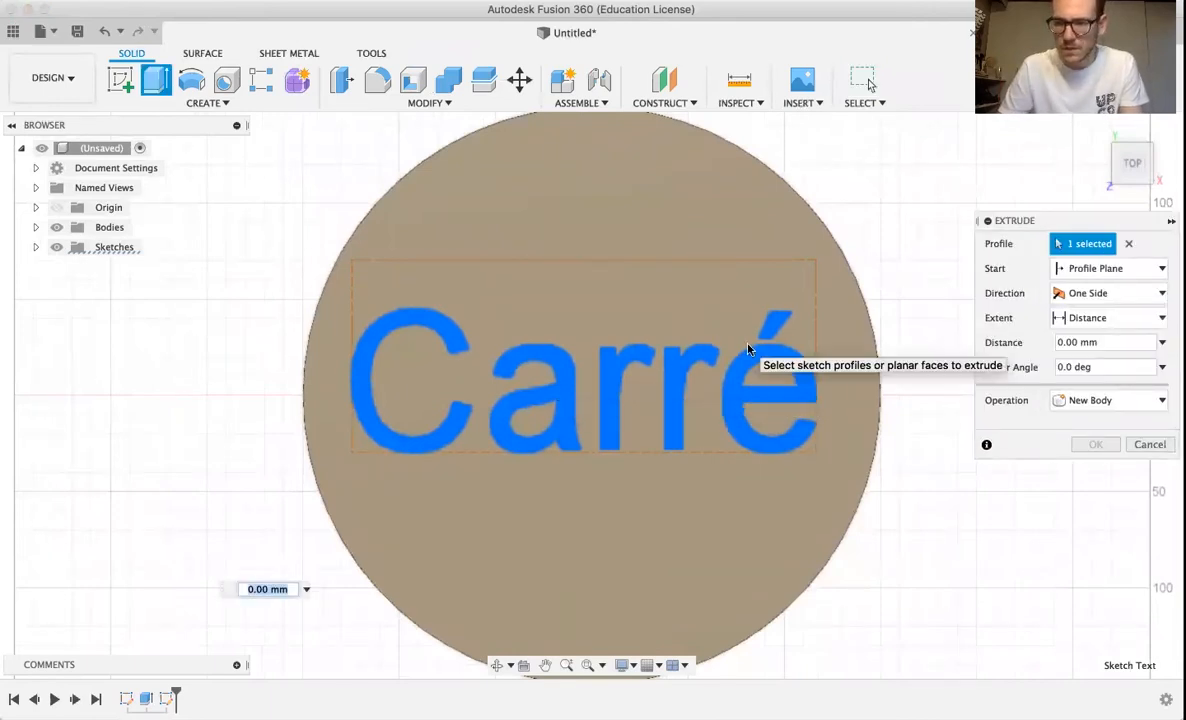
left_click(1130, 178)
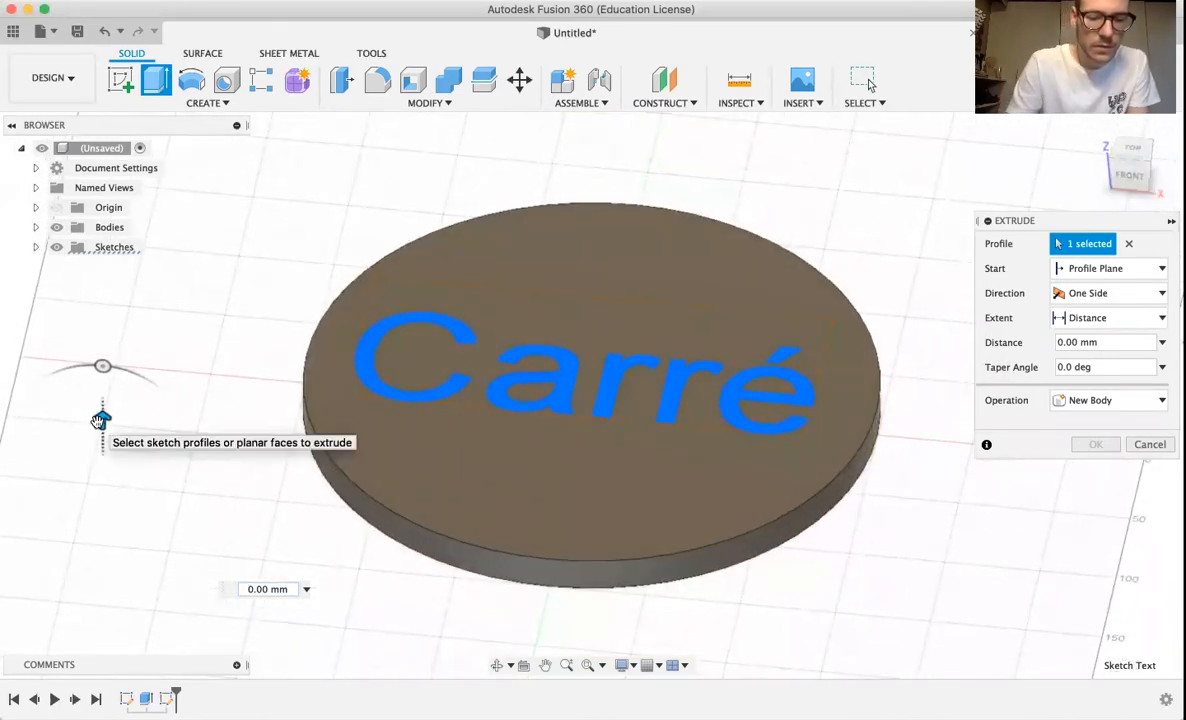
mouse_move(100, 420)
left_mouse_down()
mouse_move(97, 444)
mouse_move(99, 419)
left_mouse_up()
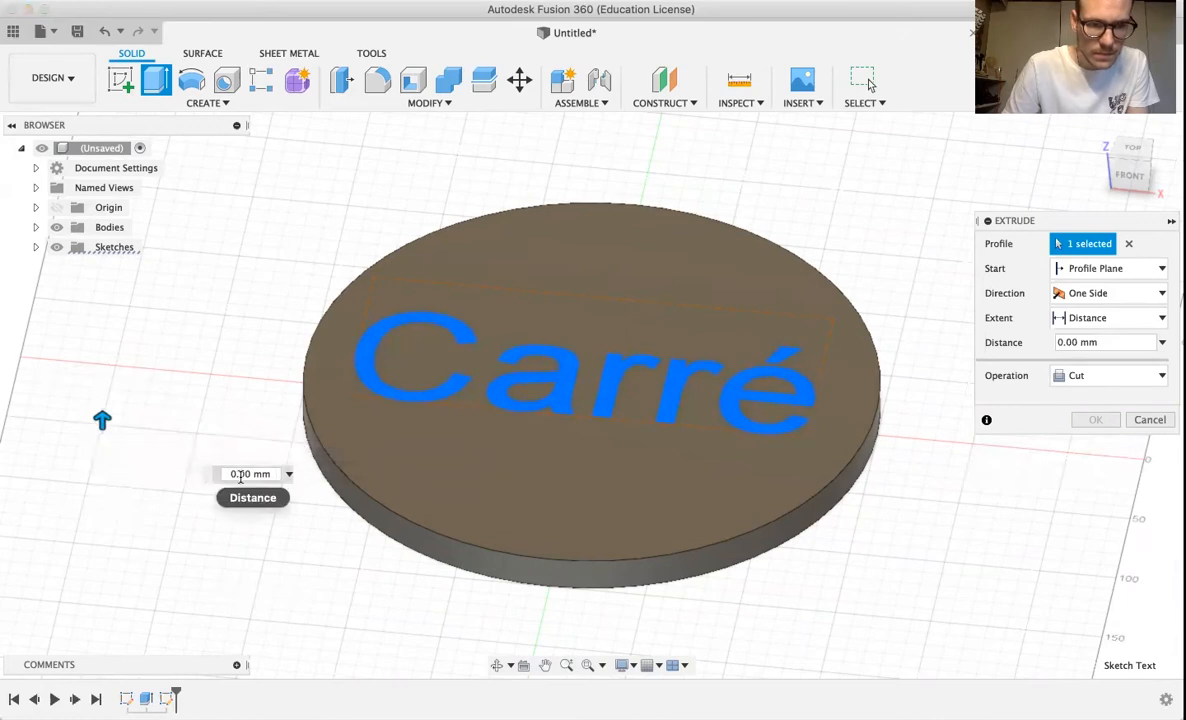
left_click_drag(253, 477, 222, 477)
key("BackSpace")
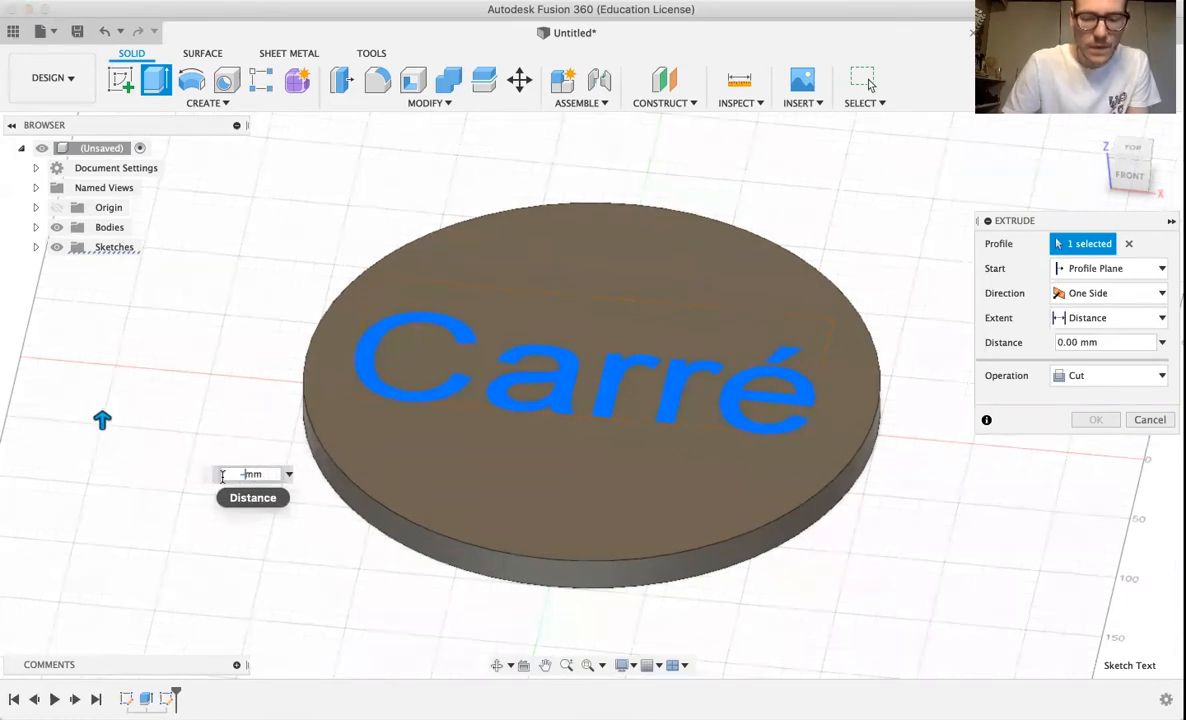
type("-3")
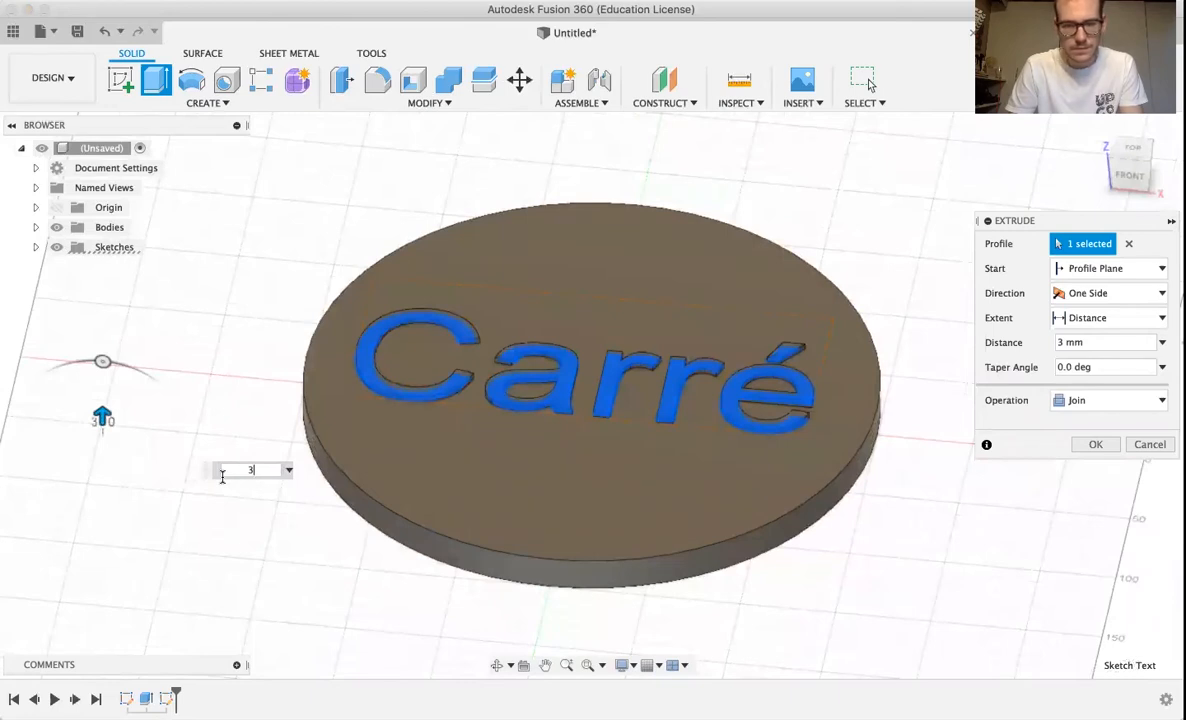
type("3")
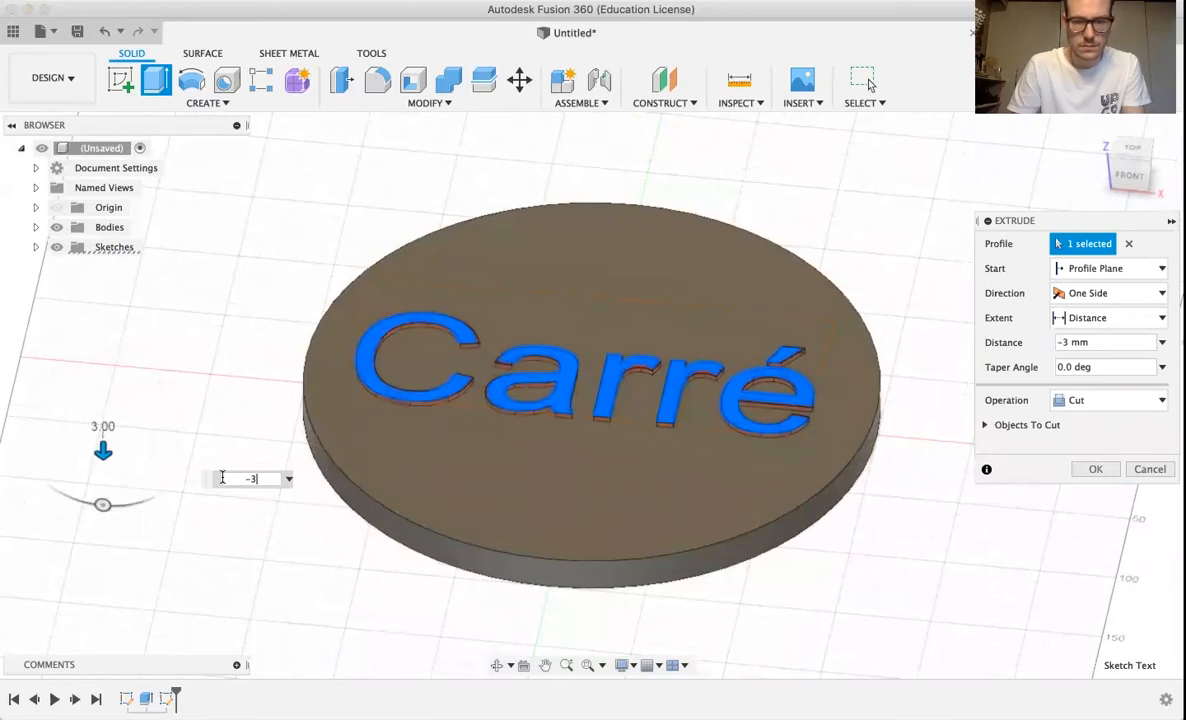
key("Return")
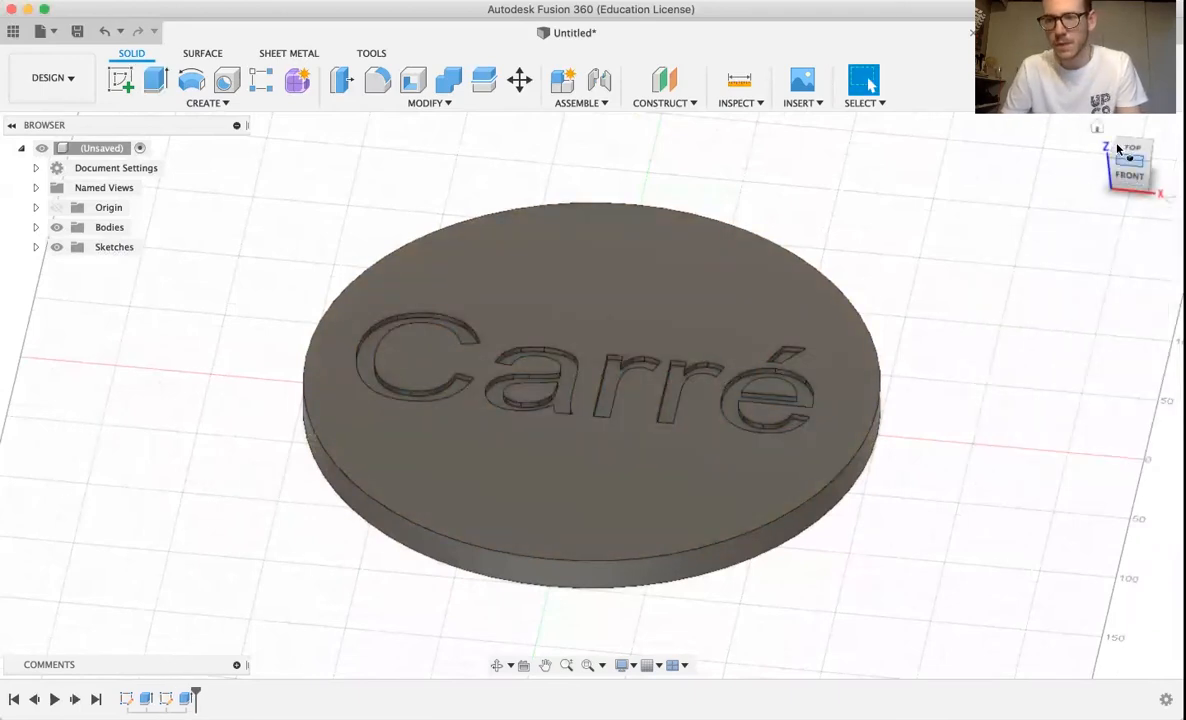
mouse_move(1120, 150)
left_mouse_down()
mouse_move(1152, 168)
mouse_move(1157, 190)
left_mouse_up()
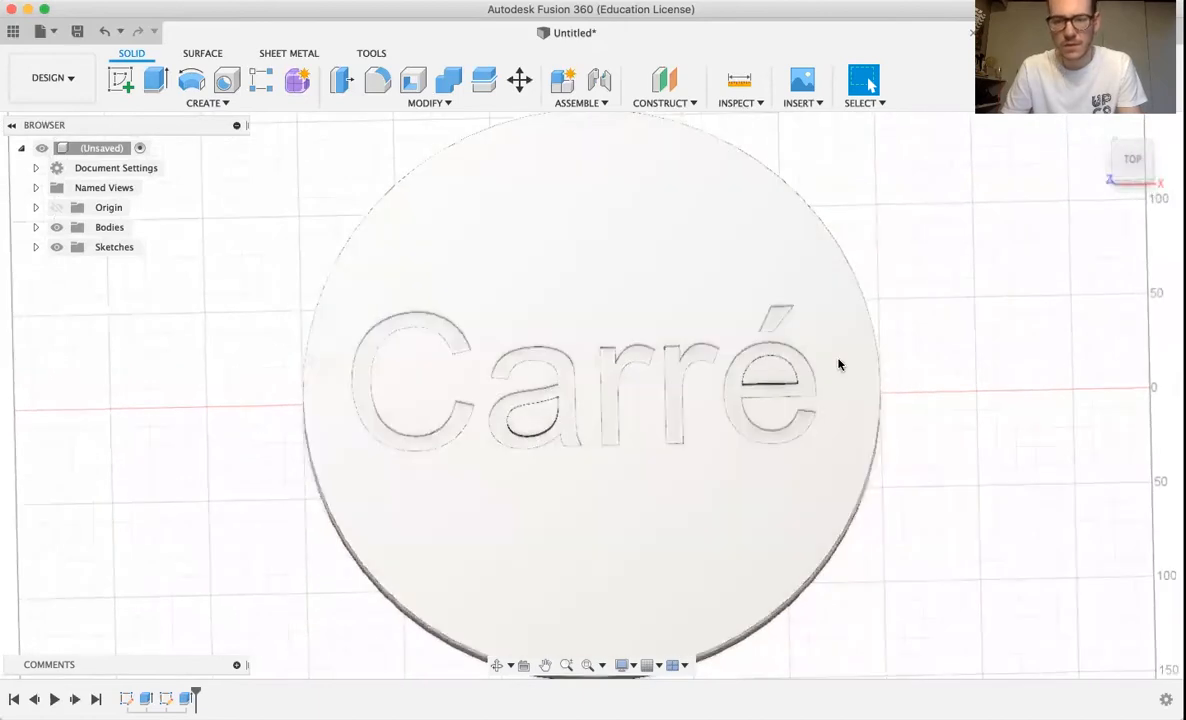
left_click(866, 331)
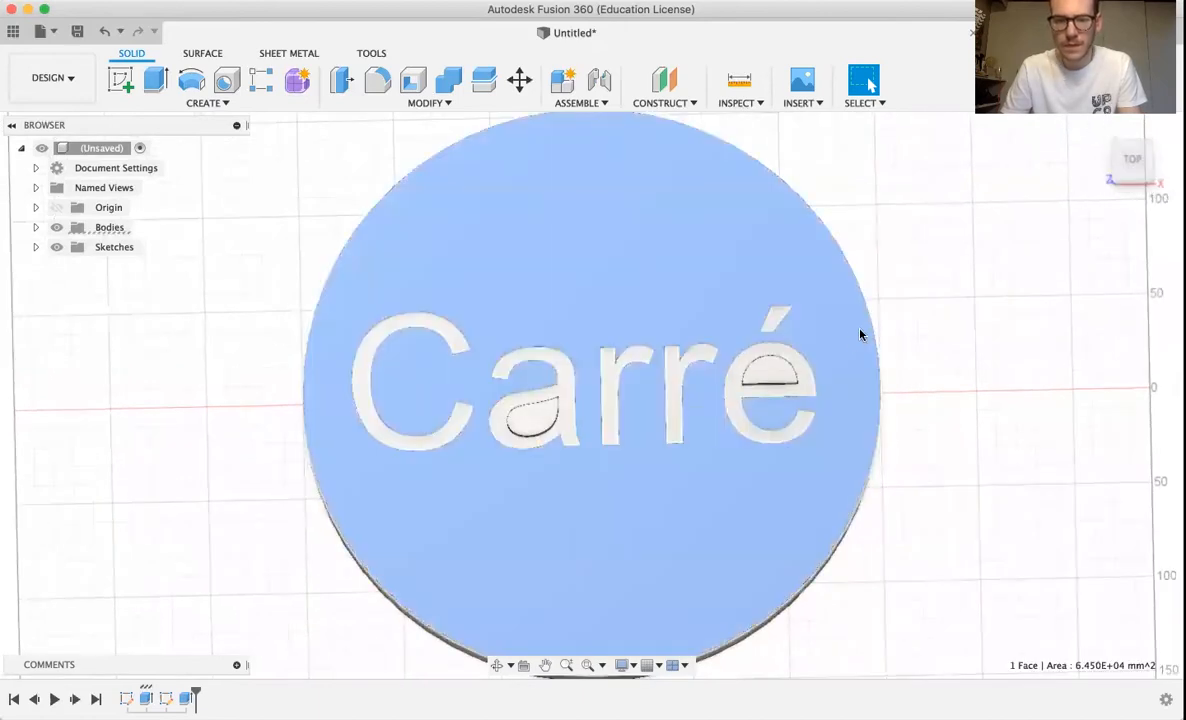
left_click(1100, 129)
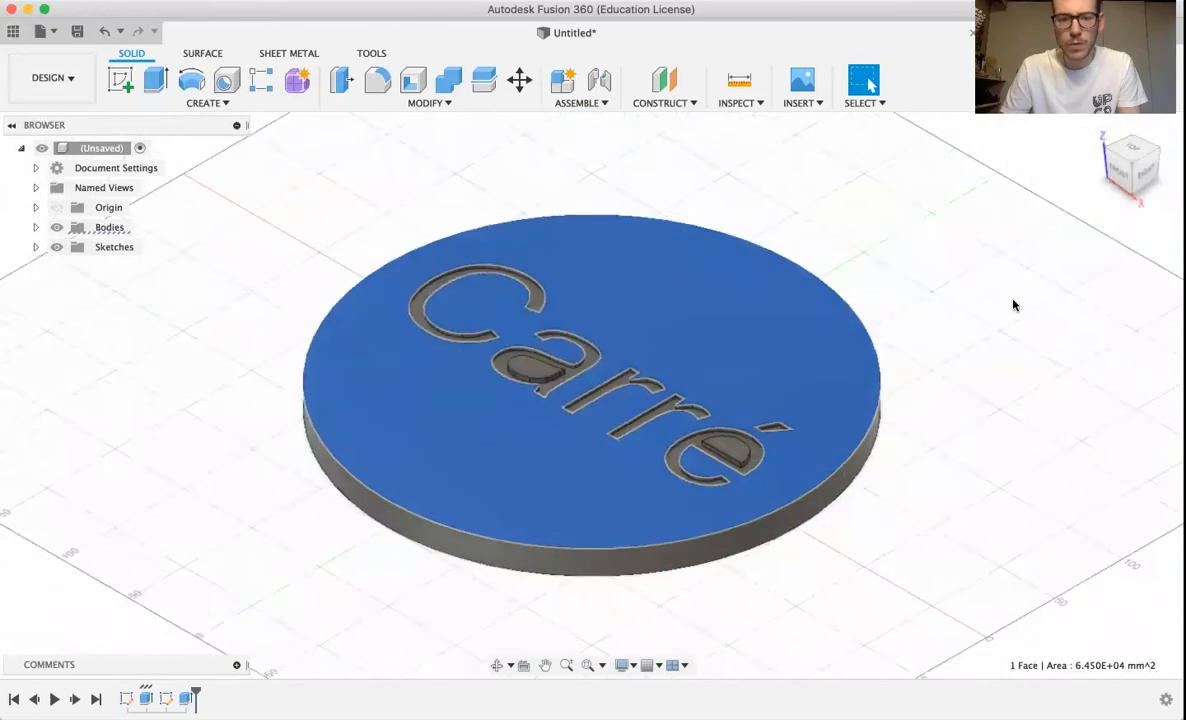
left_click(916, 431)
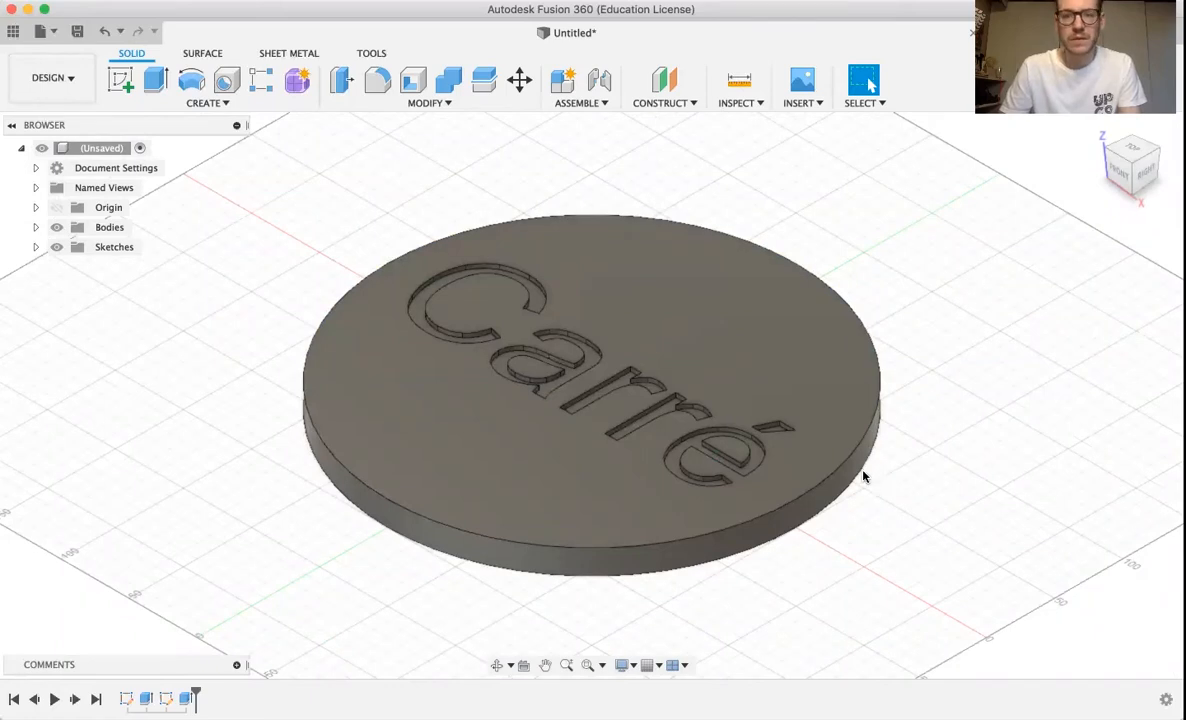
Switch to the Manufacture workspace and create a new milling setup for the engraved disc
left_click(70, 78)
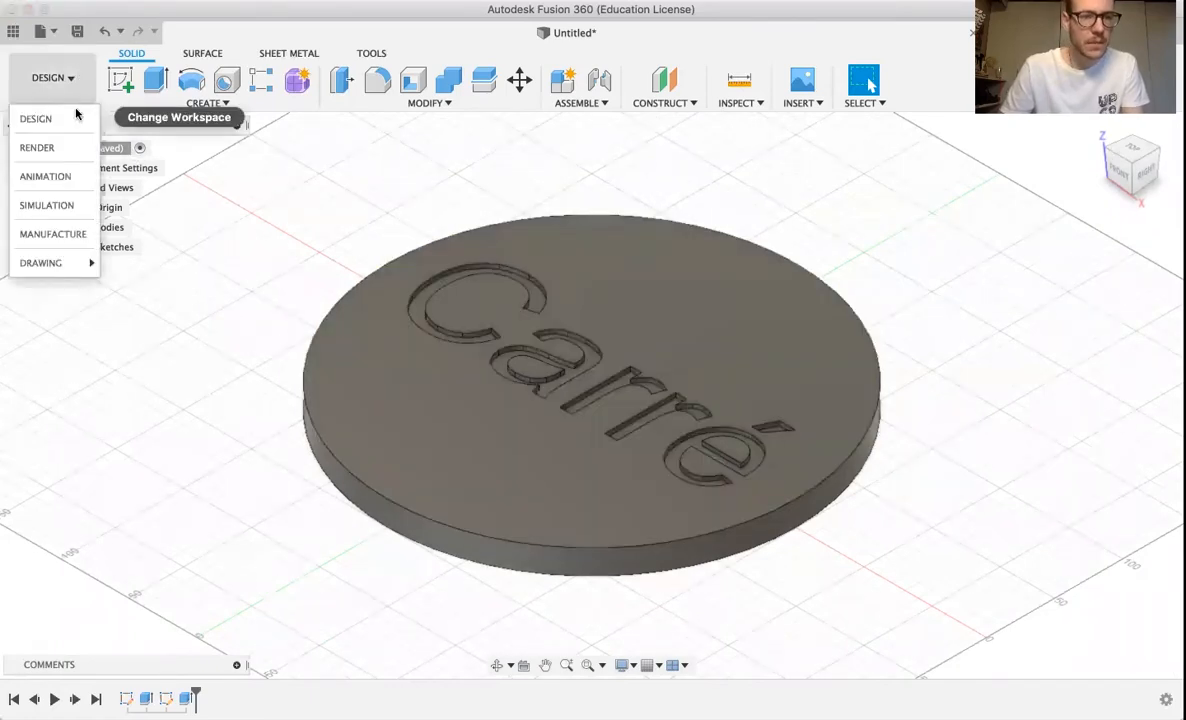
left_click(56, 233)
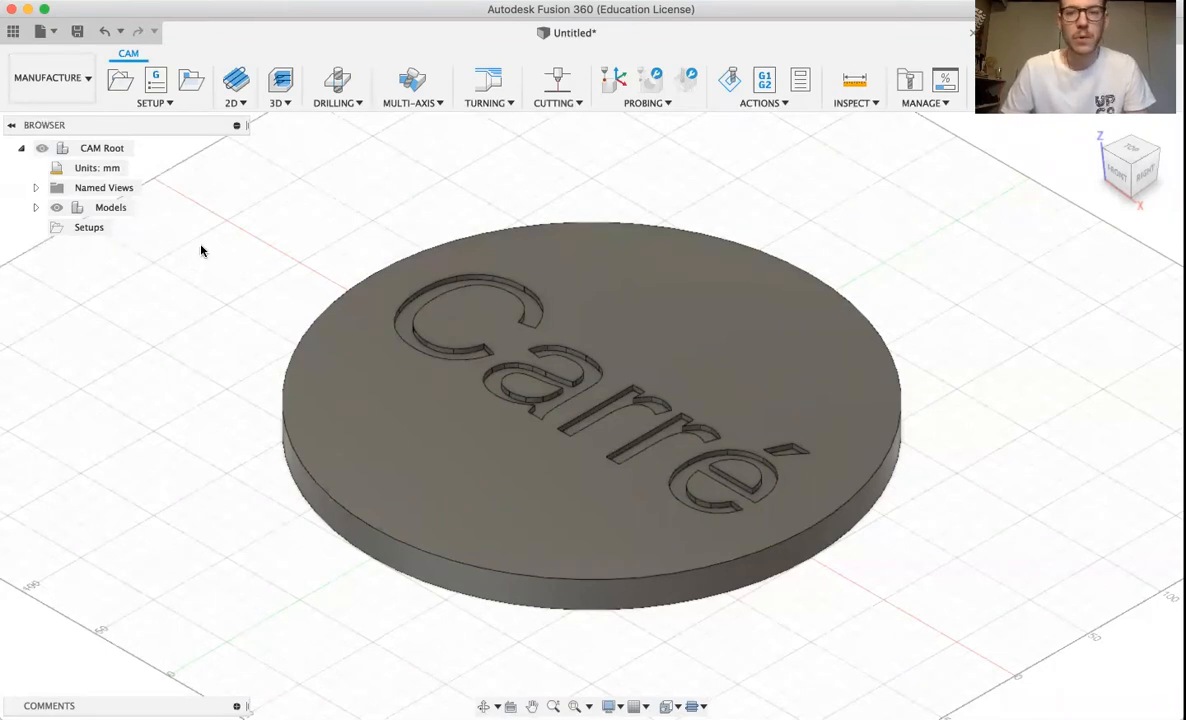
left_click(158, 103)
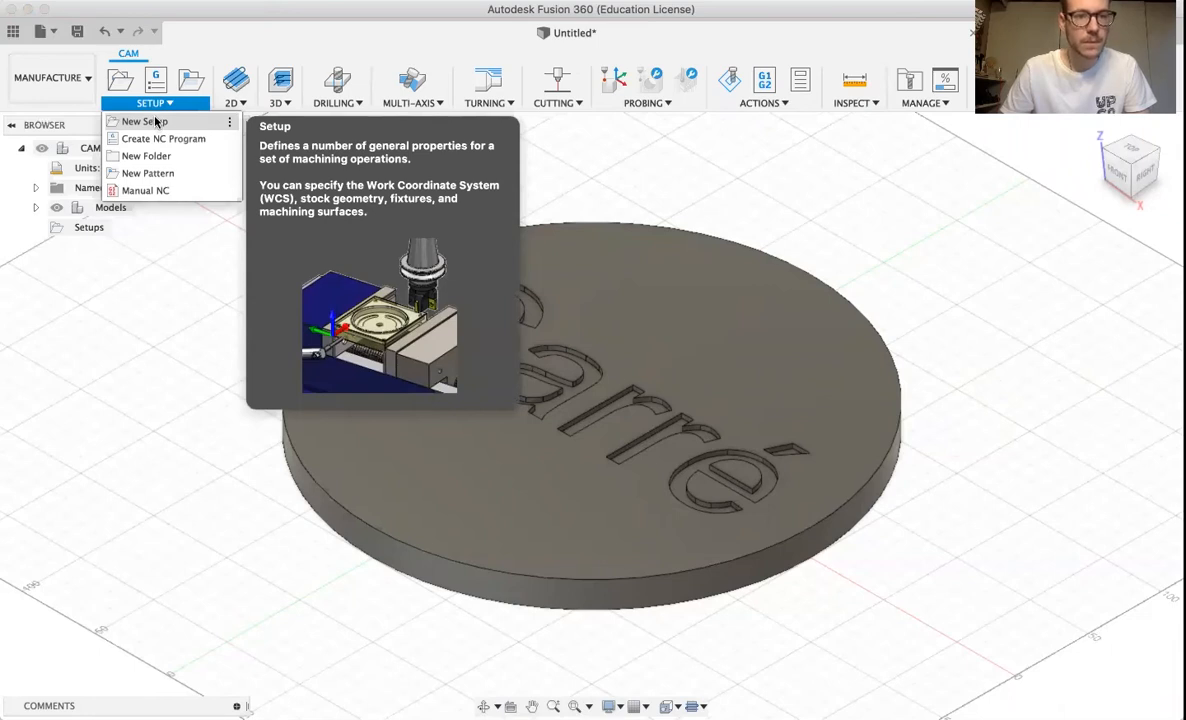
left_click(145, 121)
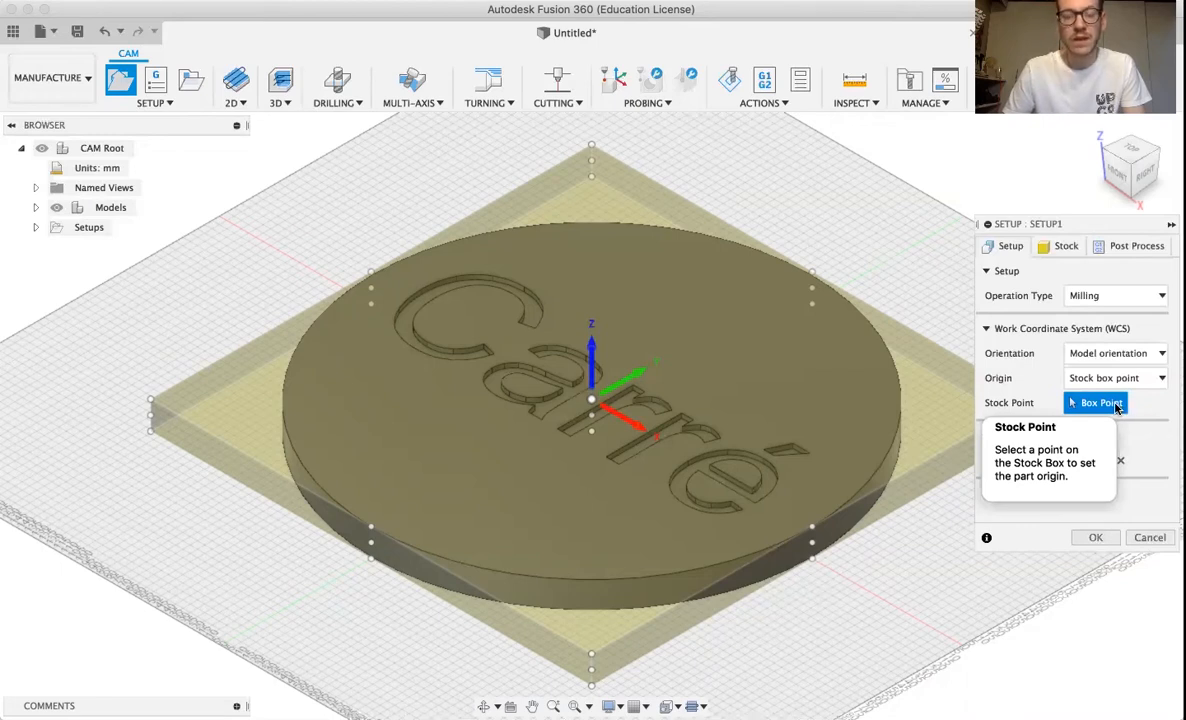
Place the setup's origin on the stock box's top corner at minimum X and Y
left_click(150, 400)
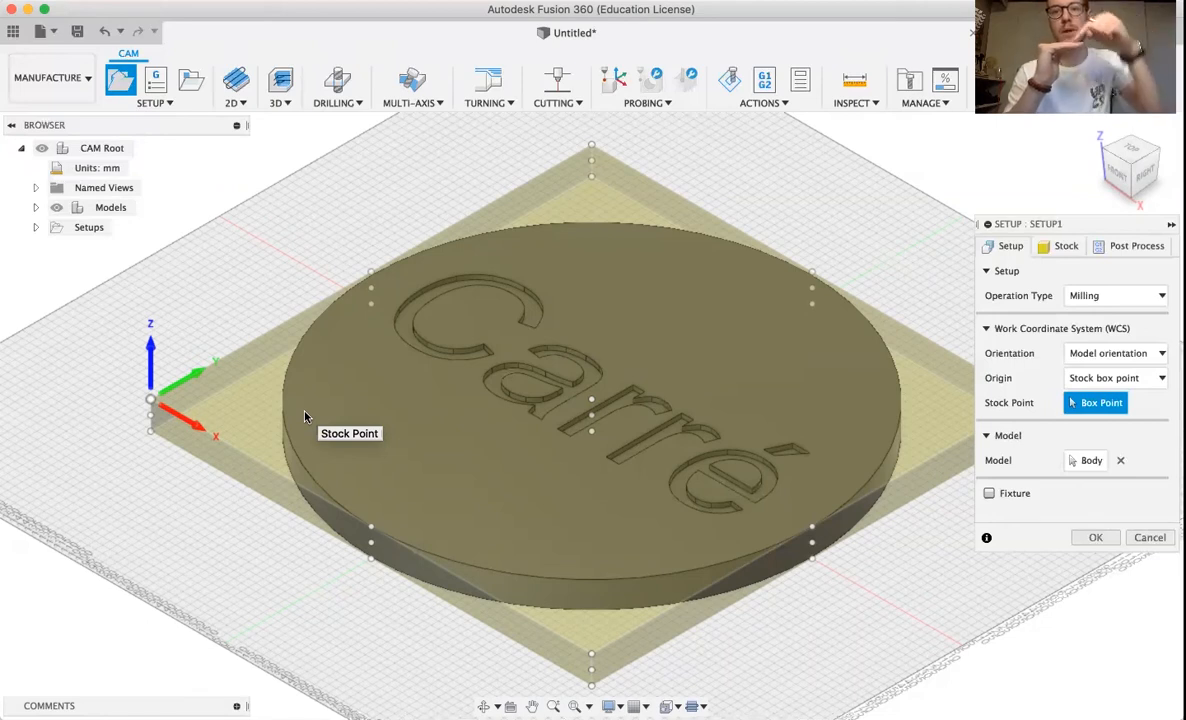
left_click(151, 436)
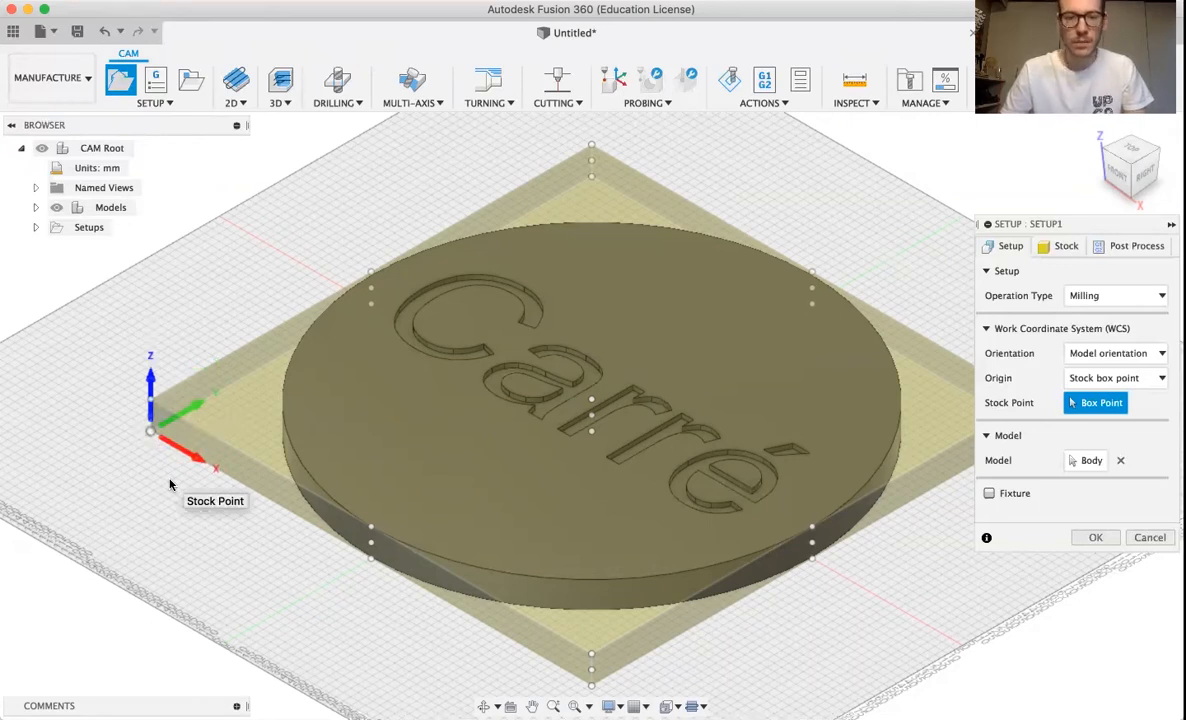
left_click(151, 400)
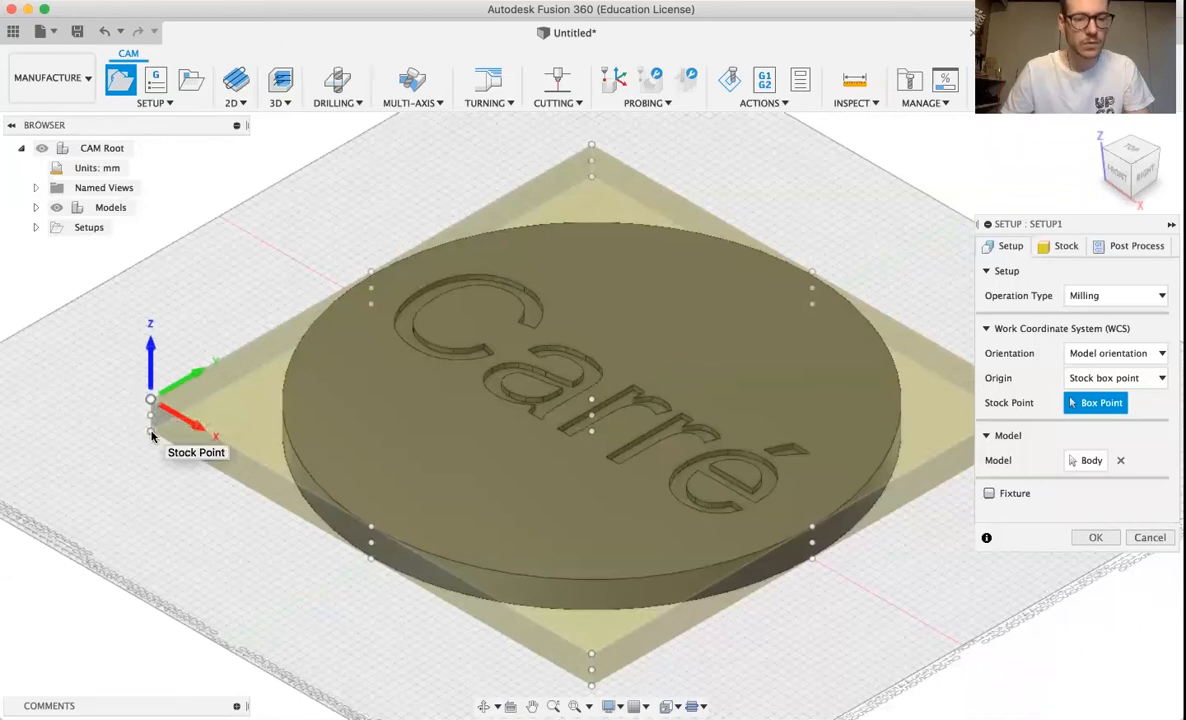
left_click(151, 433)
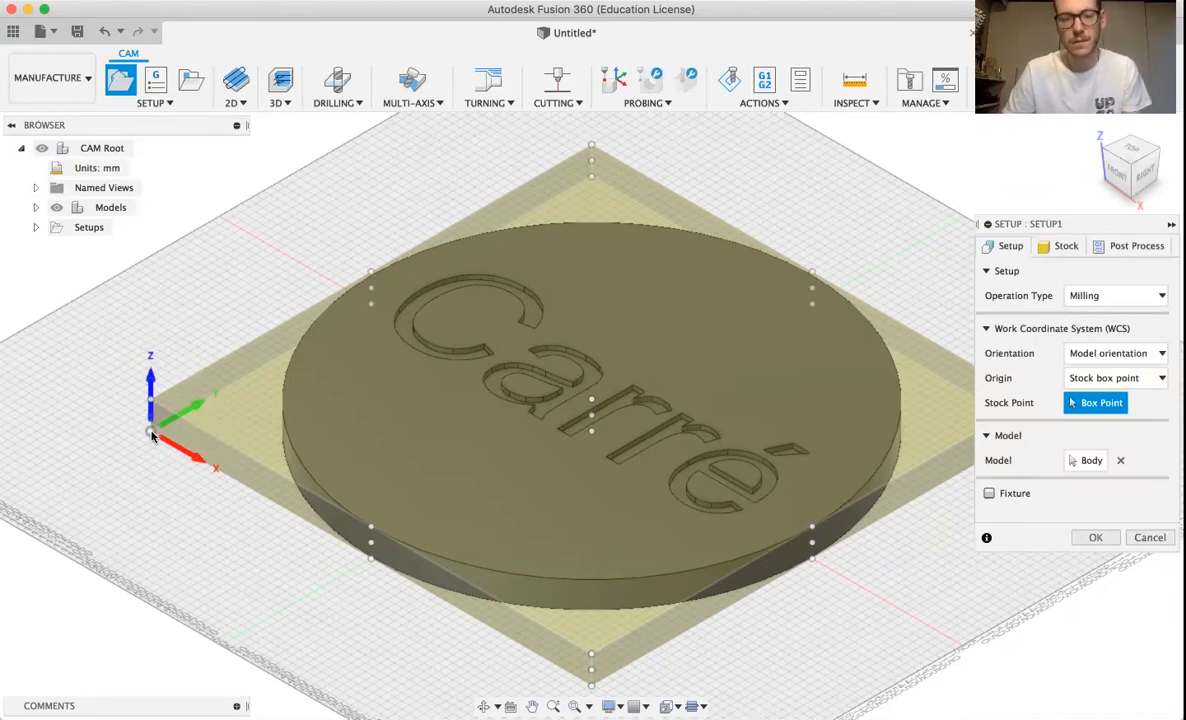
left_click(150, 400)
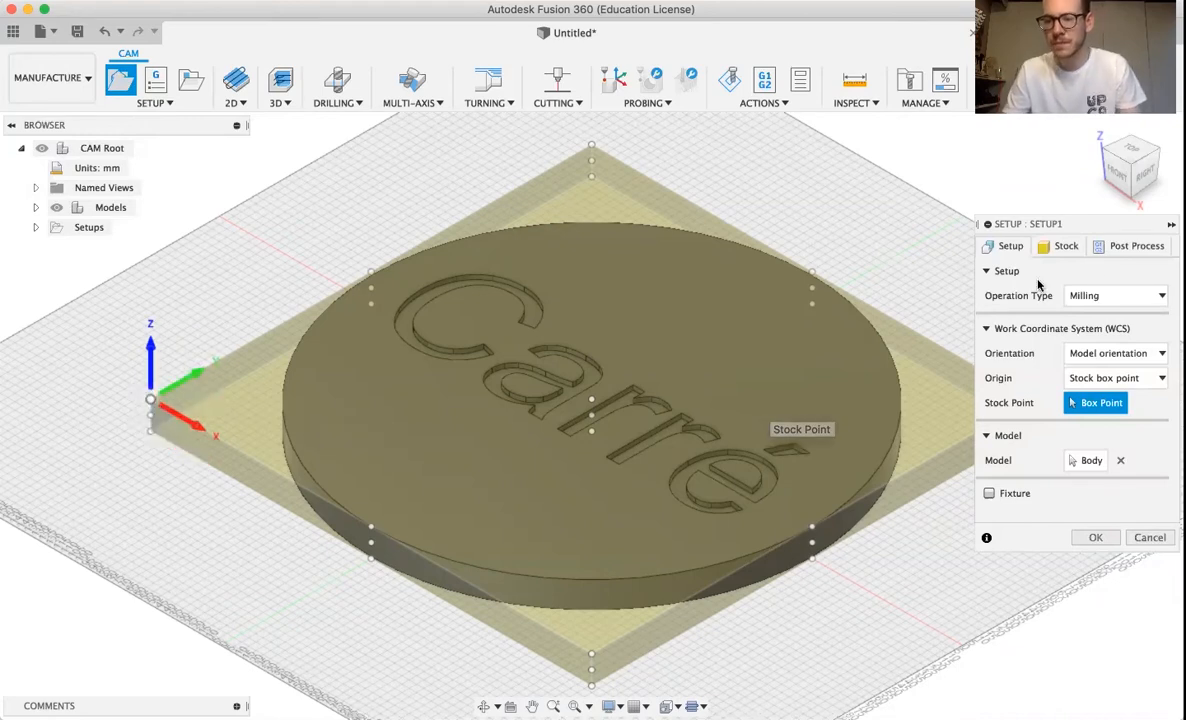
Set the stock side offset and the stock top offset to 0 mm and finish the setup
left_click(1063, 248)
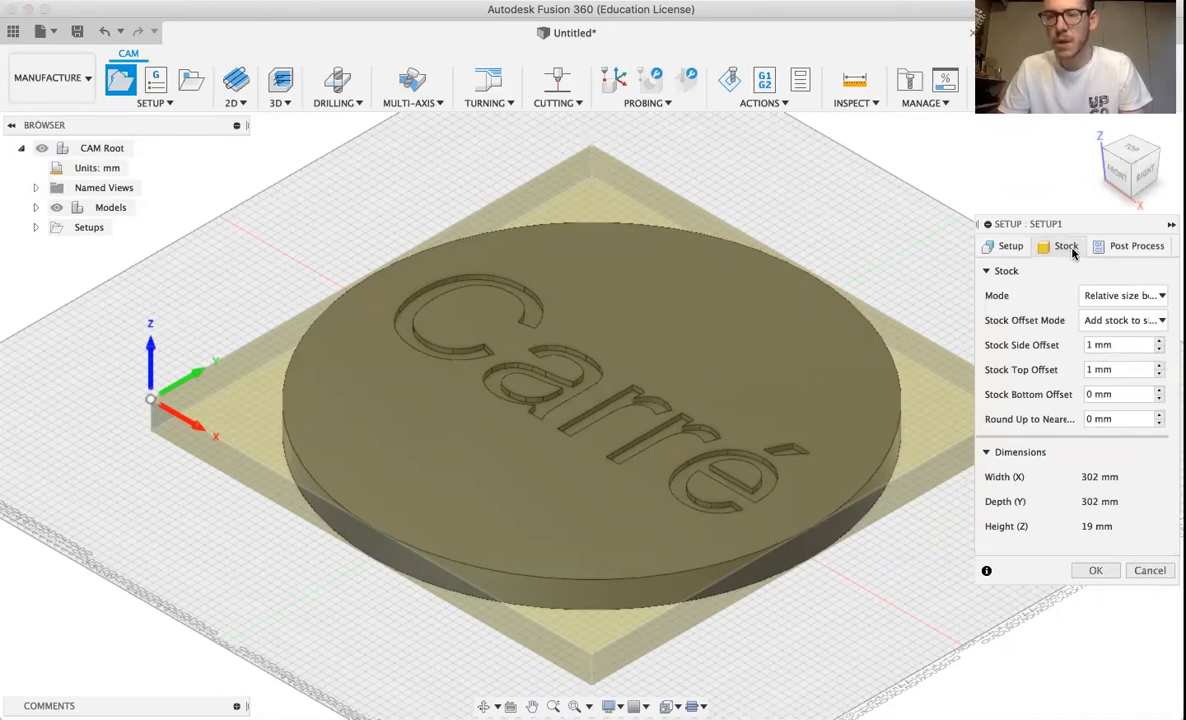
left_click(1159, 349)
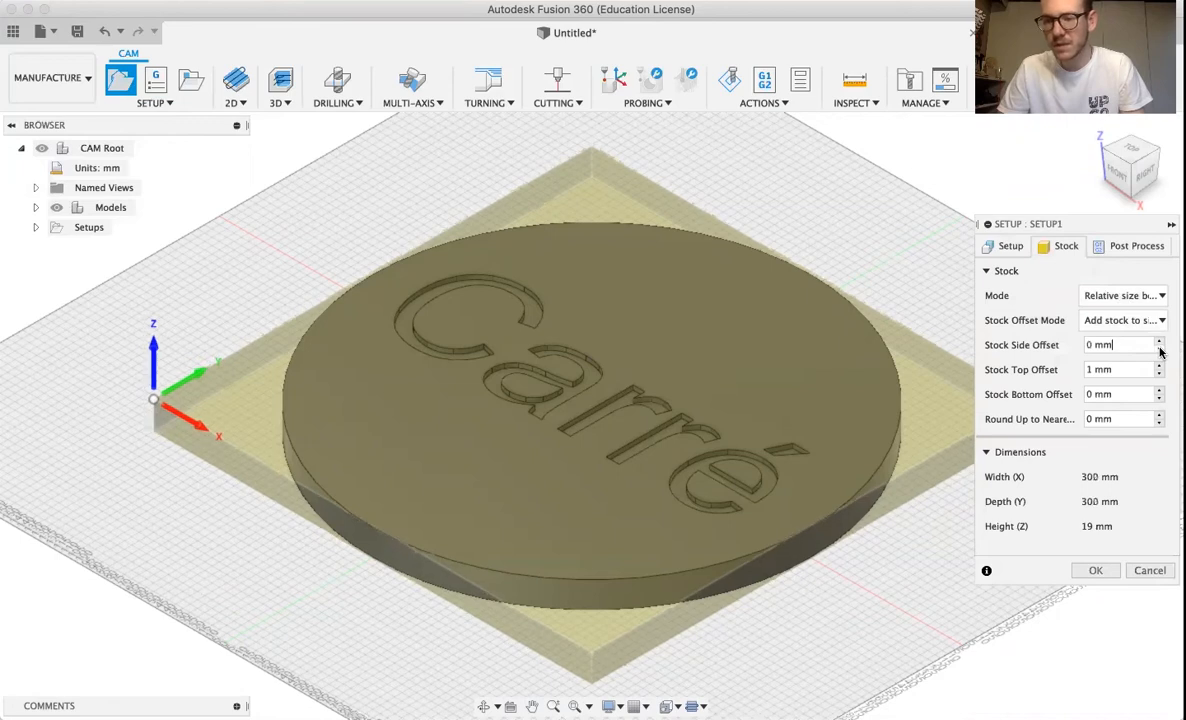
left_click(1159, 374)
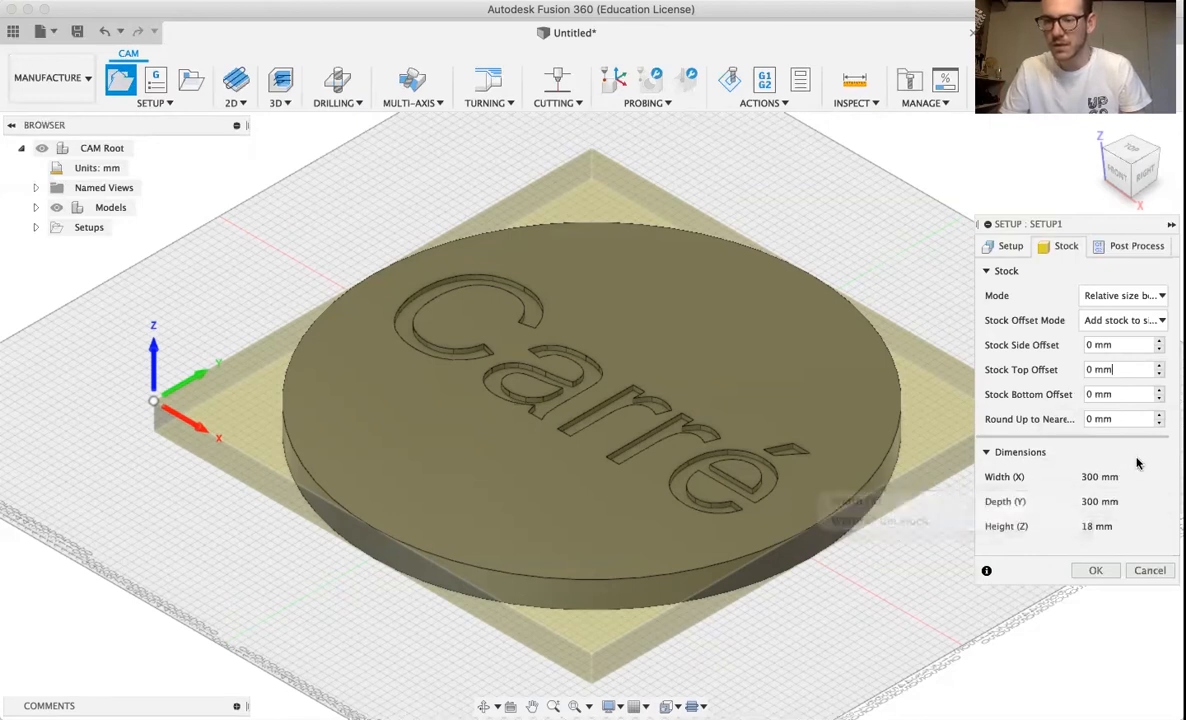
left_click(1094, 571)
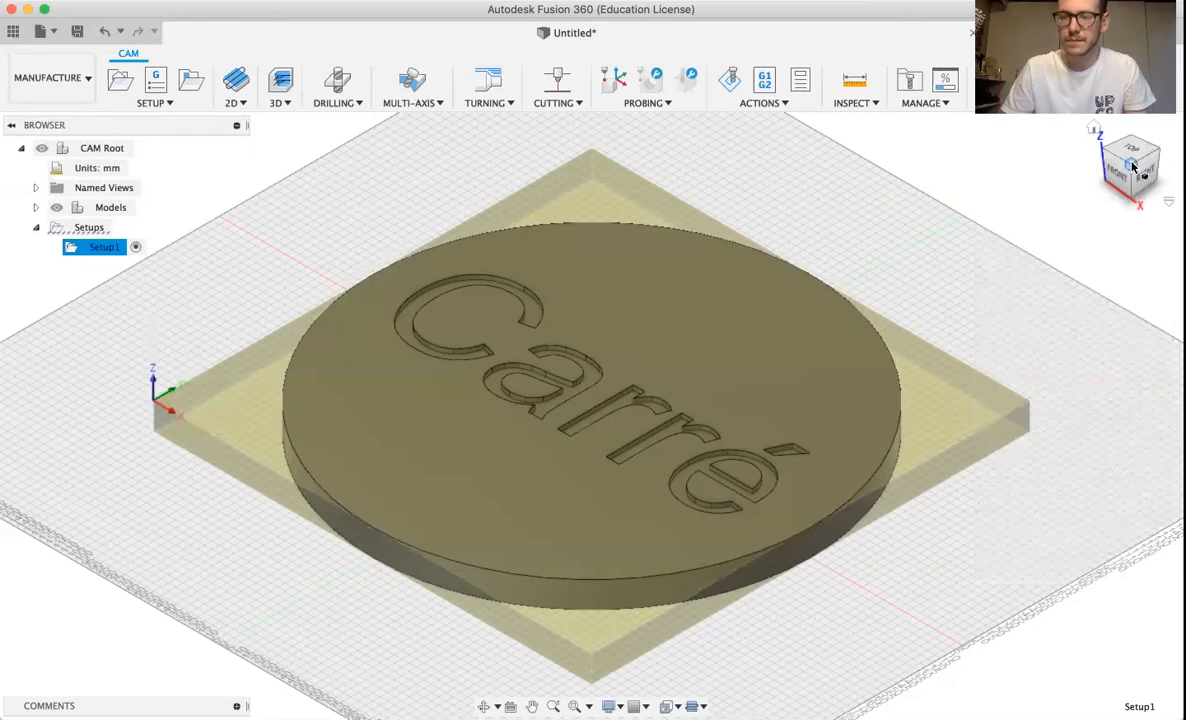
left_click_drag(1133, 167, 1150, 163)
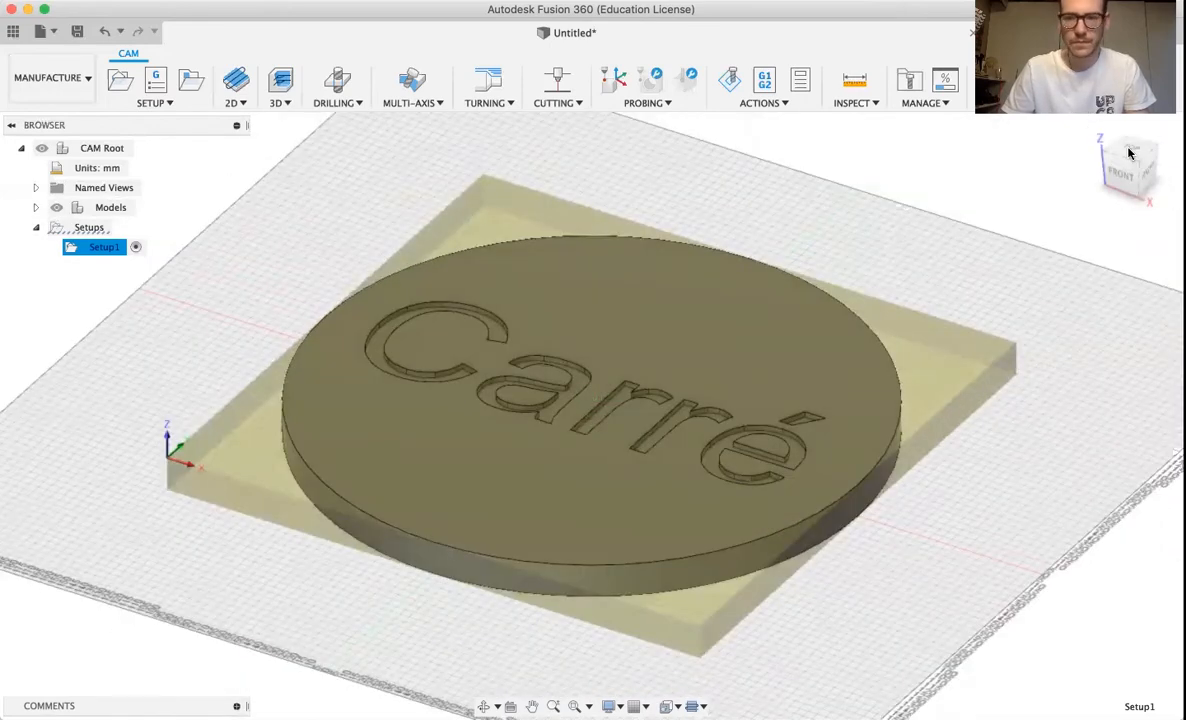
left_click(1096, 131)
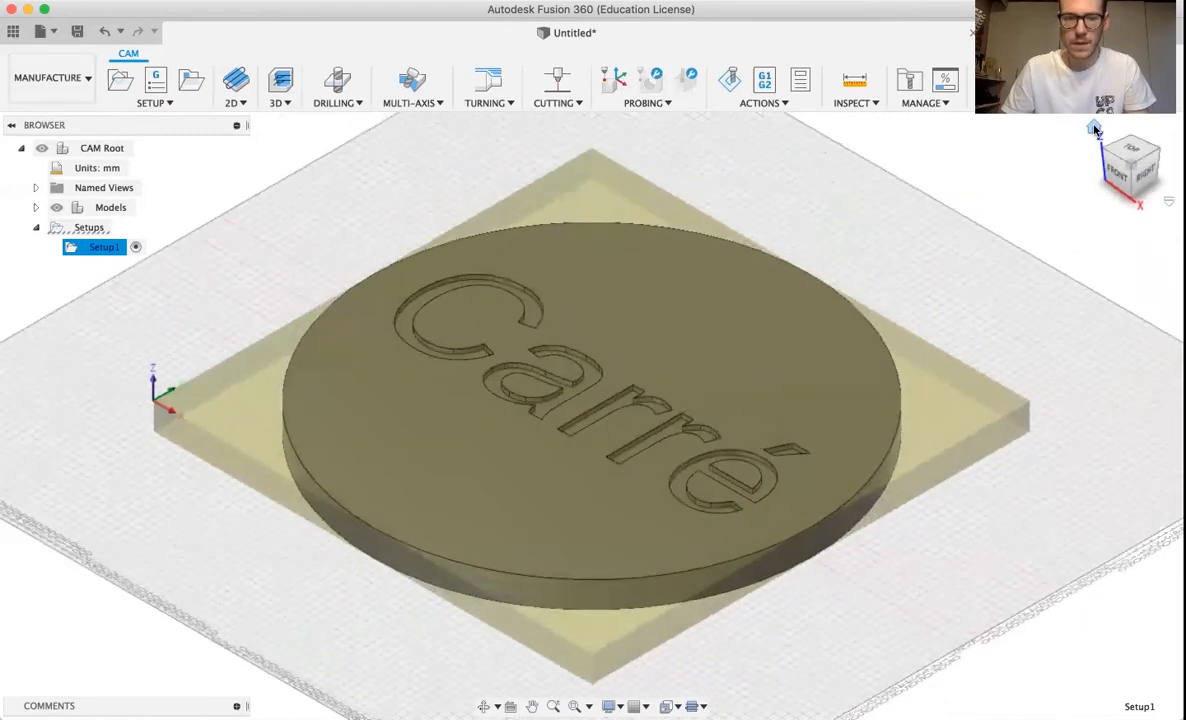
left_click(1133, 155)
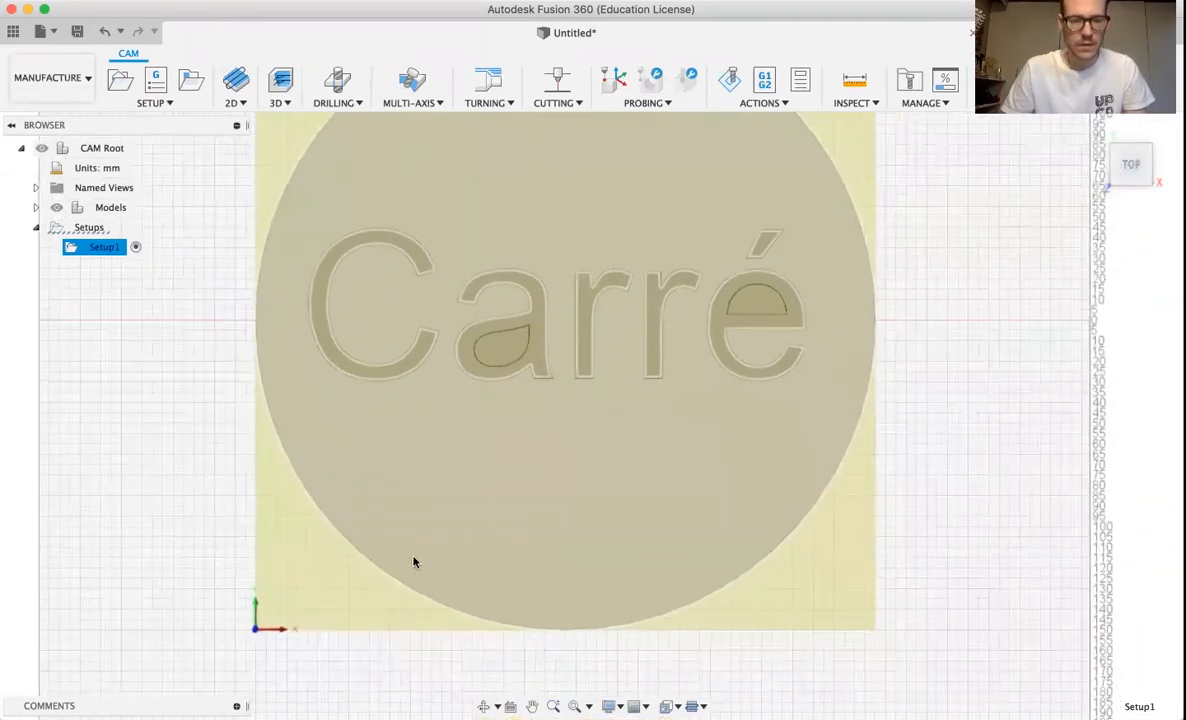
left_click(368, 559)
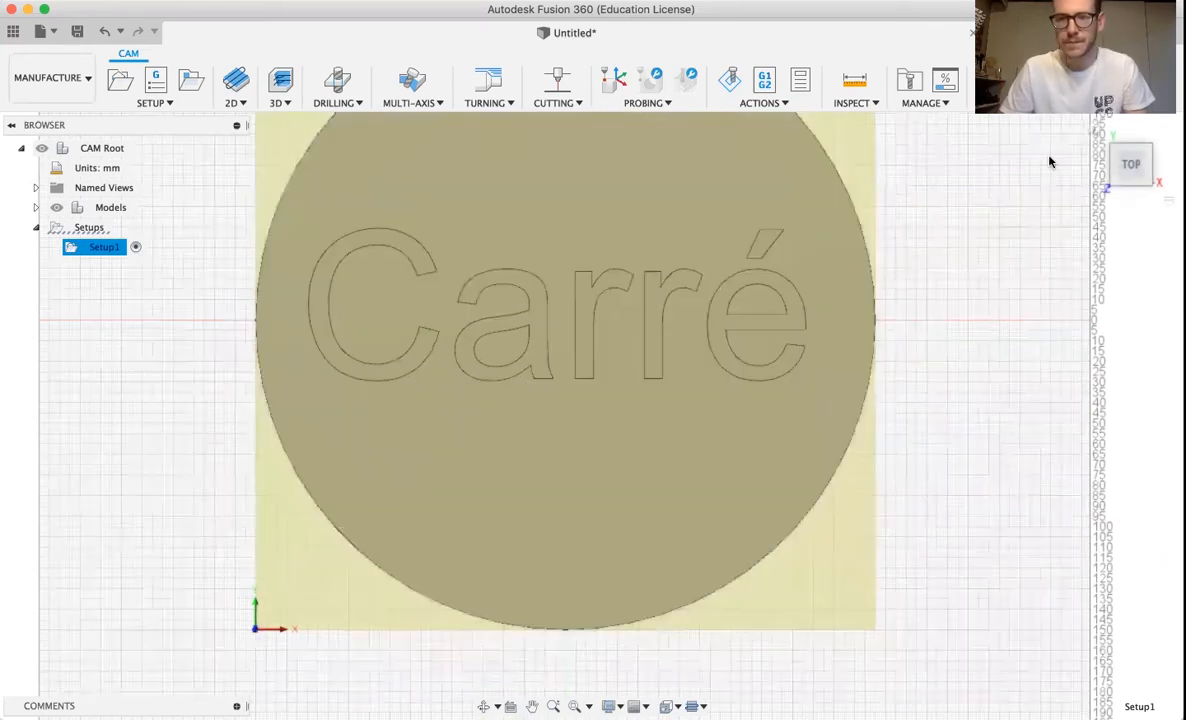
left_click(1096, 131)
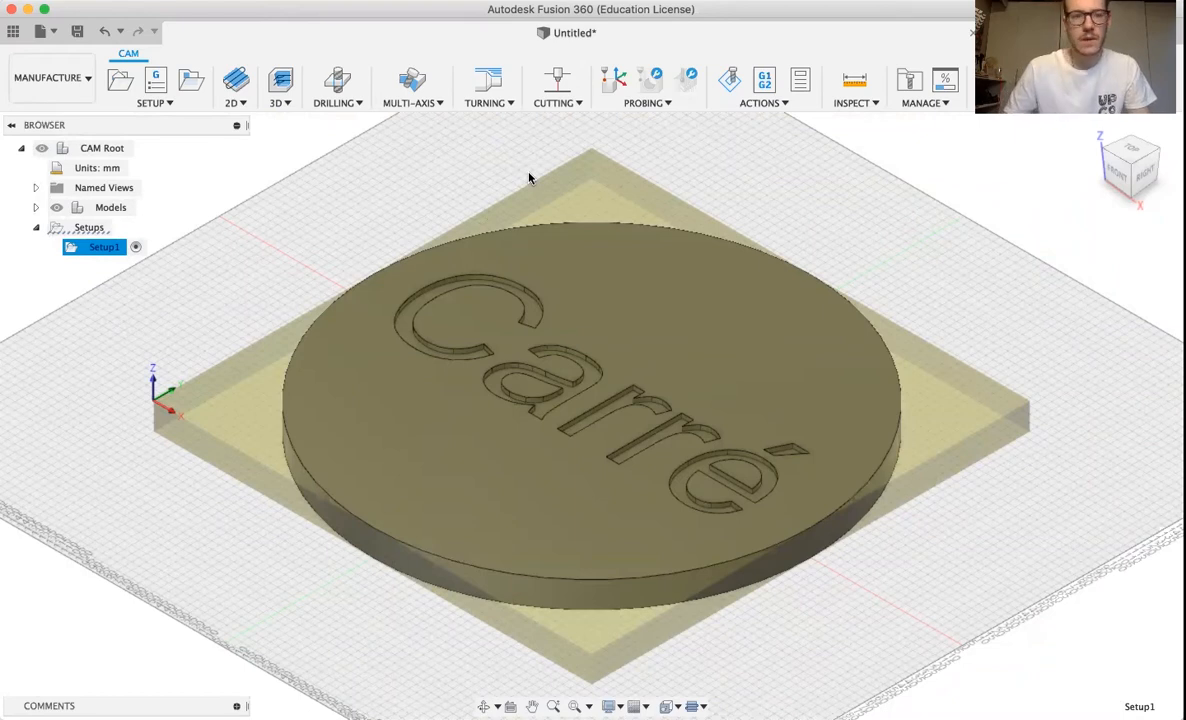
Start a 2D Contour operation and select the disc's bottom outer edge as the contour, with the toolpath outside the disc
left_click(244, 104)
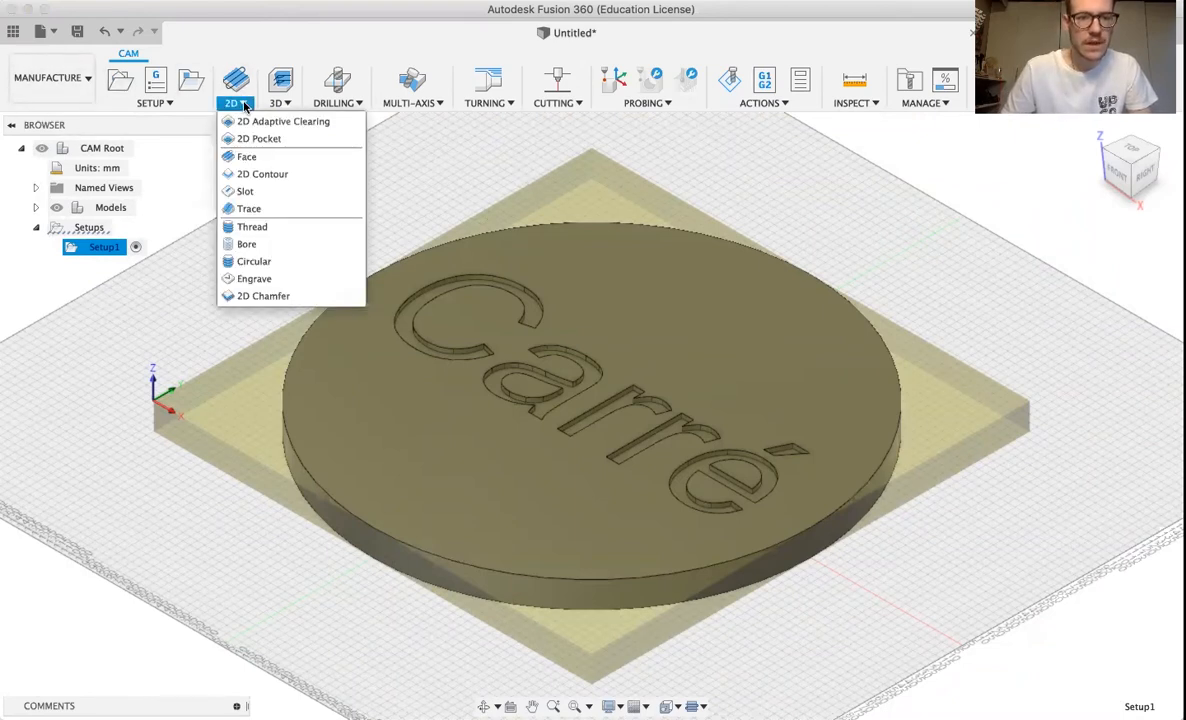
left_click(245, 174)
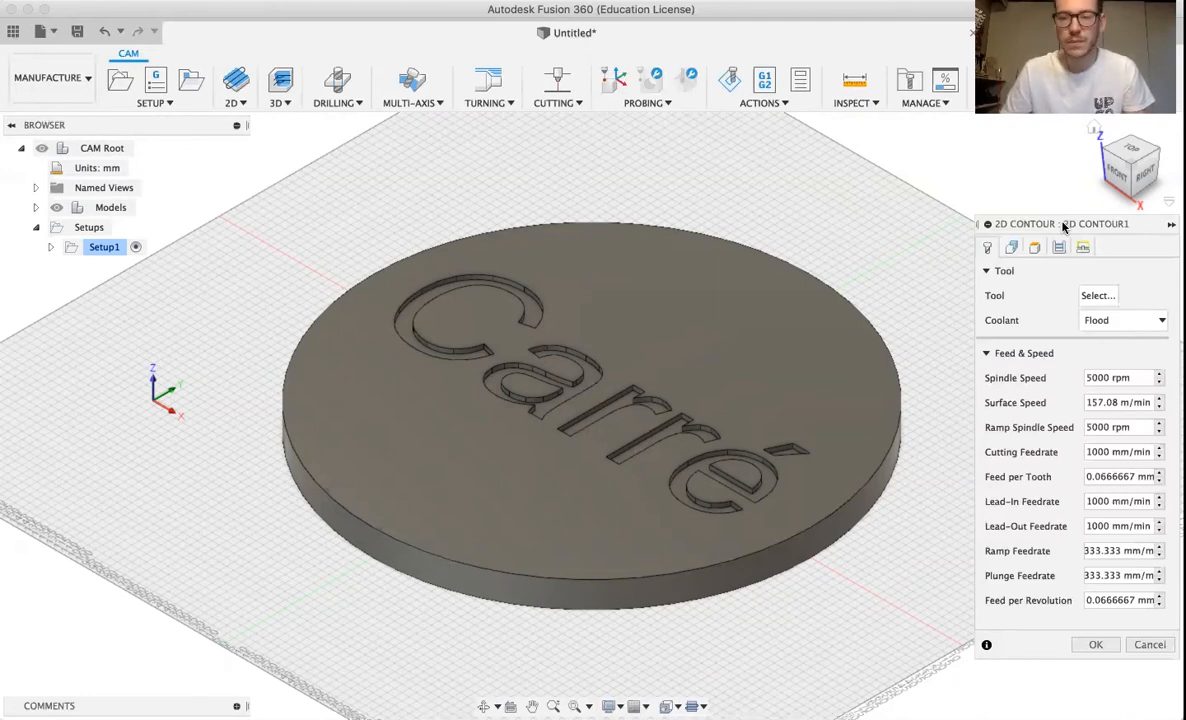
left_click(892, 471)
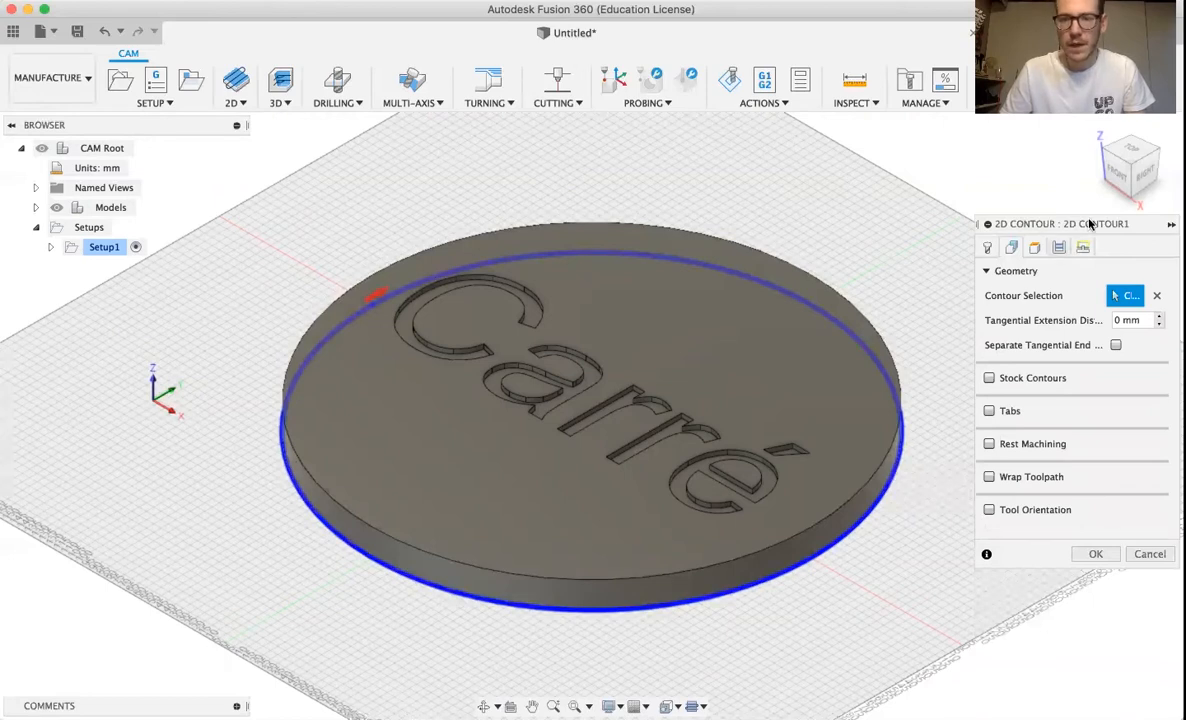
left_click(1133, 150)
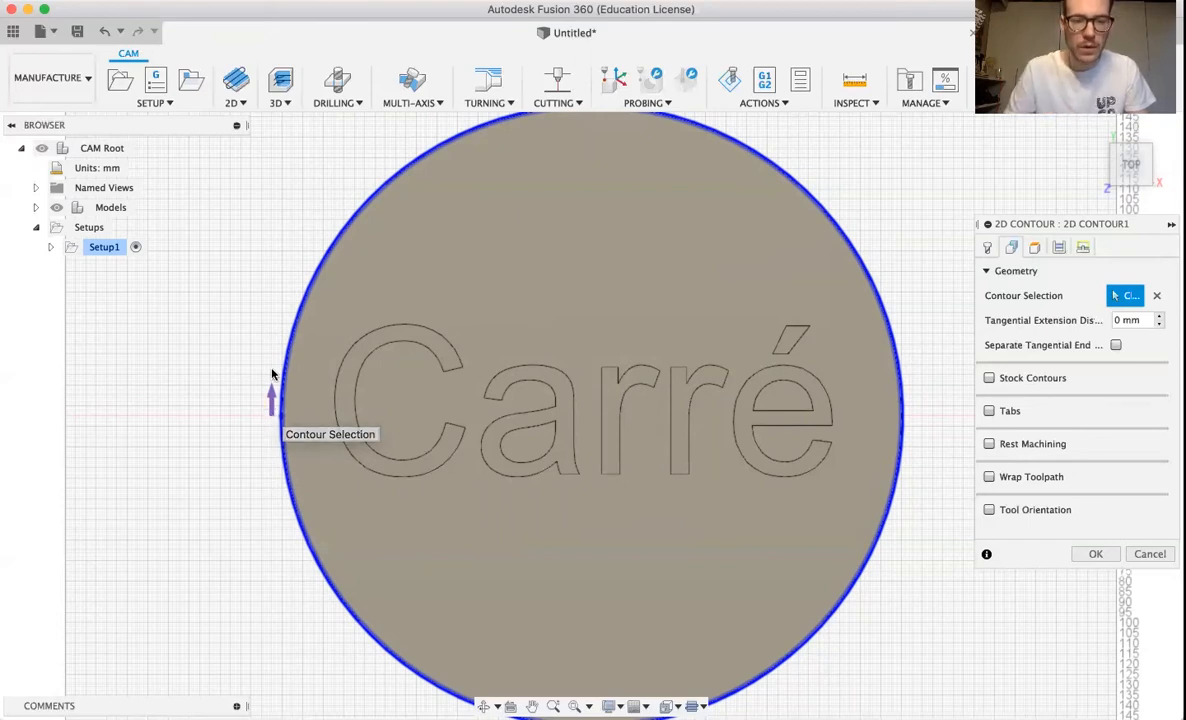
left_click(270, 399)
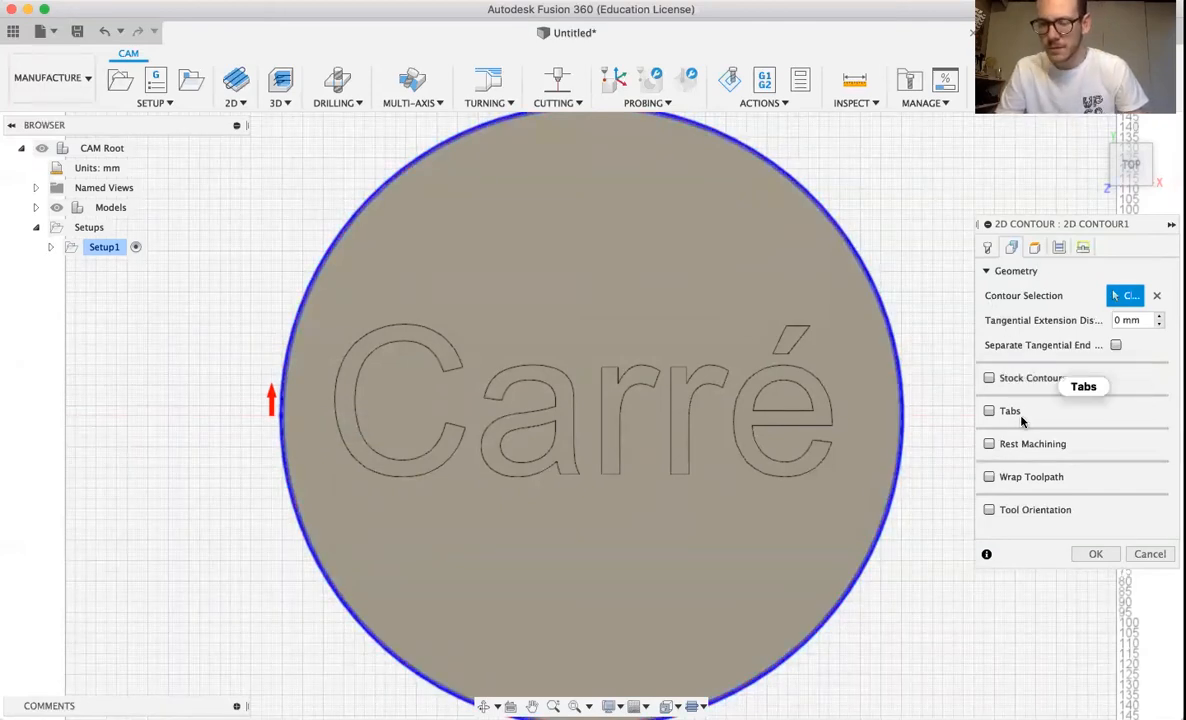
Enable tabs on the disc's contour, with a tab distance of 150 mm and a tab height of 3 mm
mouse_move(991, 417)
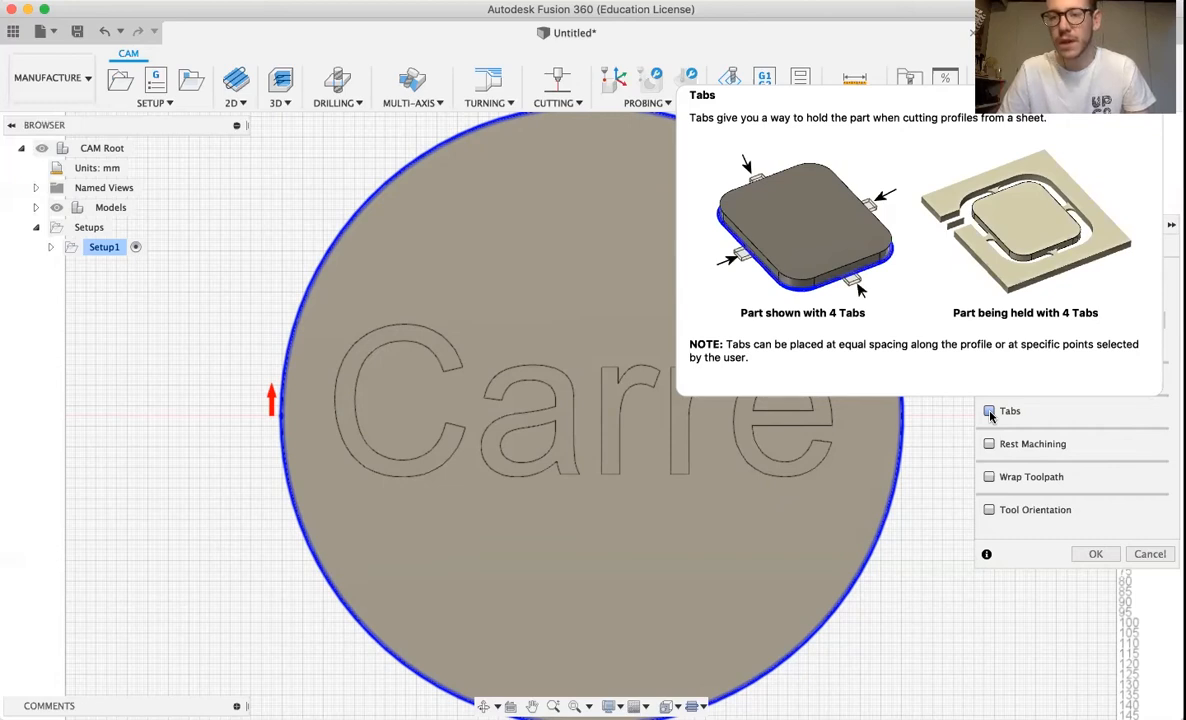
left_click(989, 412)
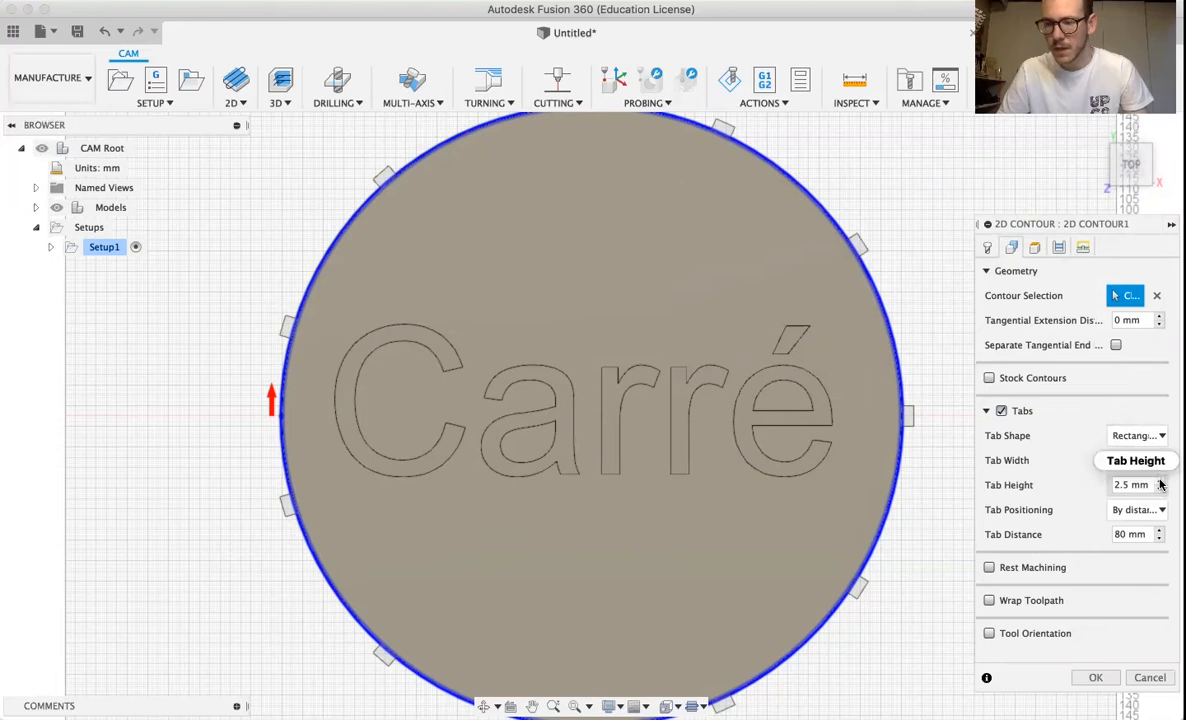
mouse_move(1159, 468)
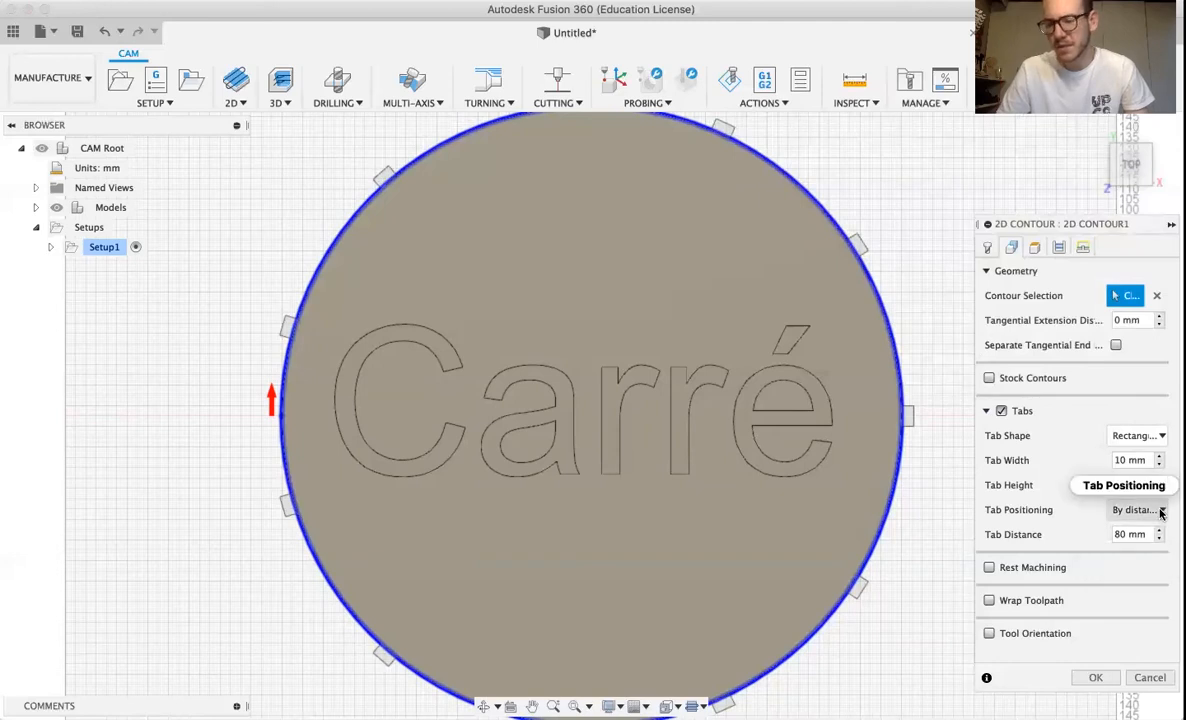
left_click_drag(1126, 535, 1110, 538)
type("1")
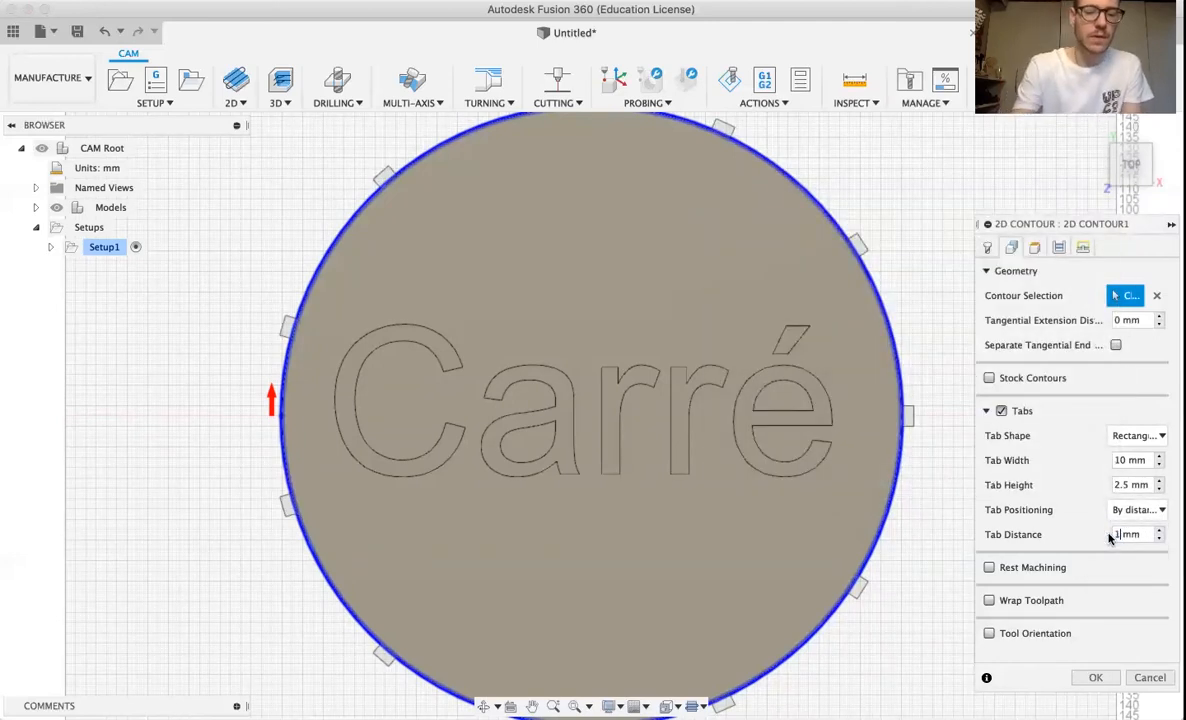
type("50")
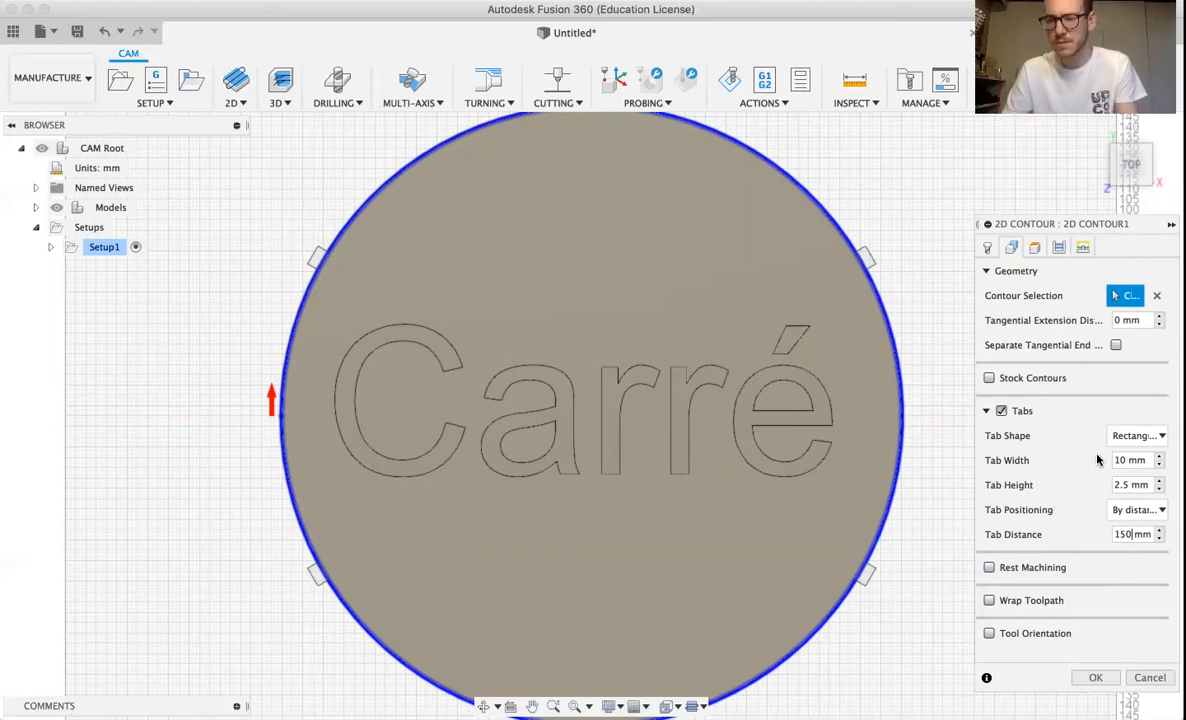
left_click(1158, 481)
left_click(1158, 481)
left_click(1158, 481)
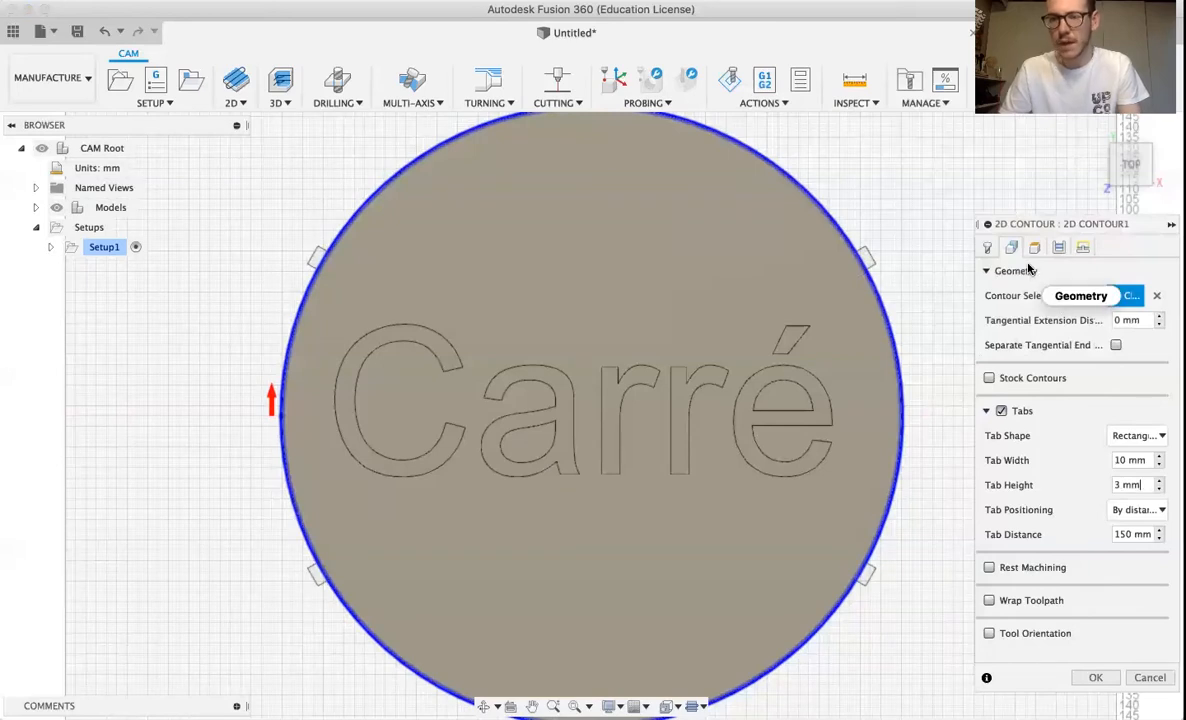
Create a new flat end mill with a 6 mm diameter as the 2D Contour operation's tool
left_click(988, 248)
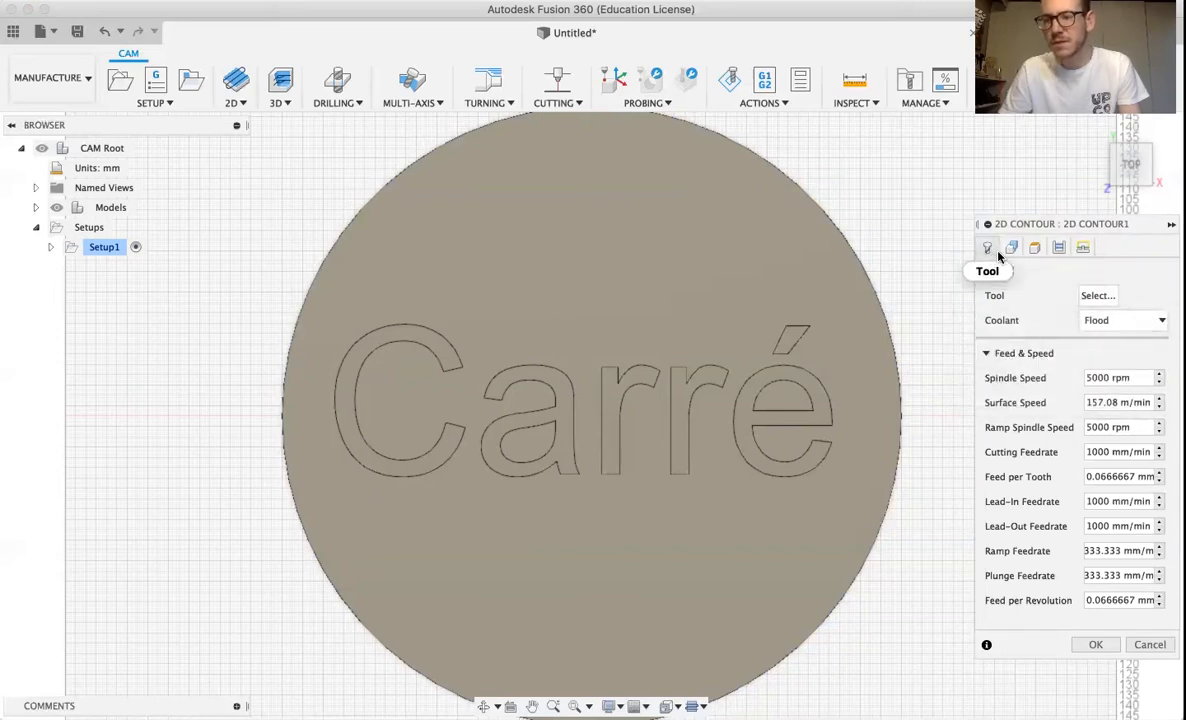
left_click(1097, 297)
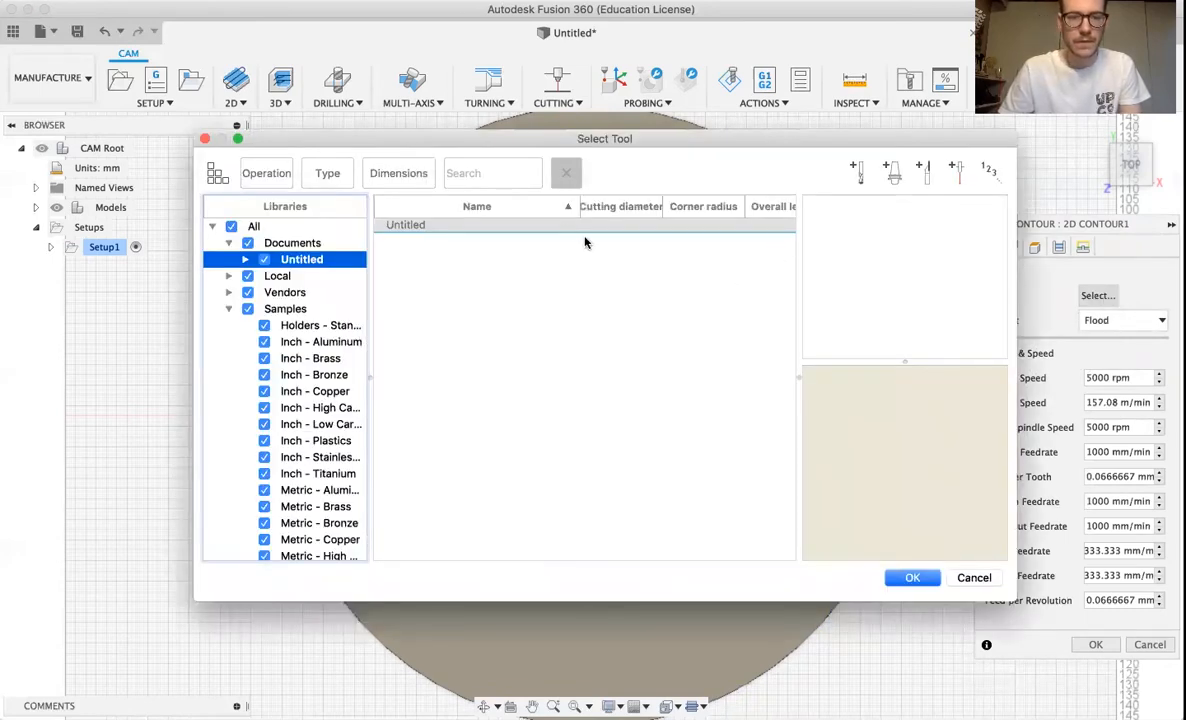
left_click(858, 175)
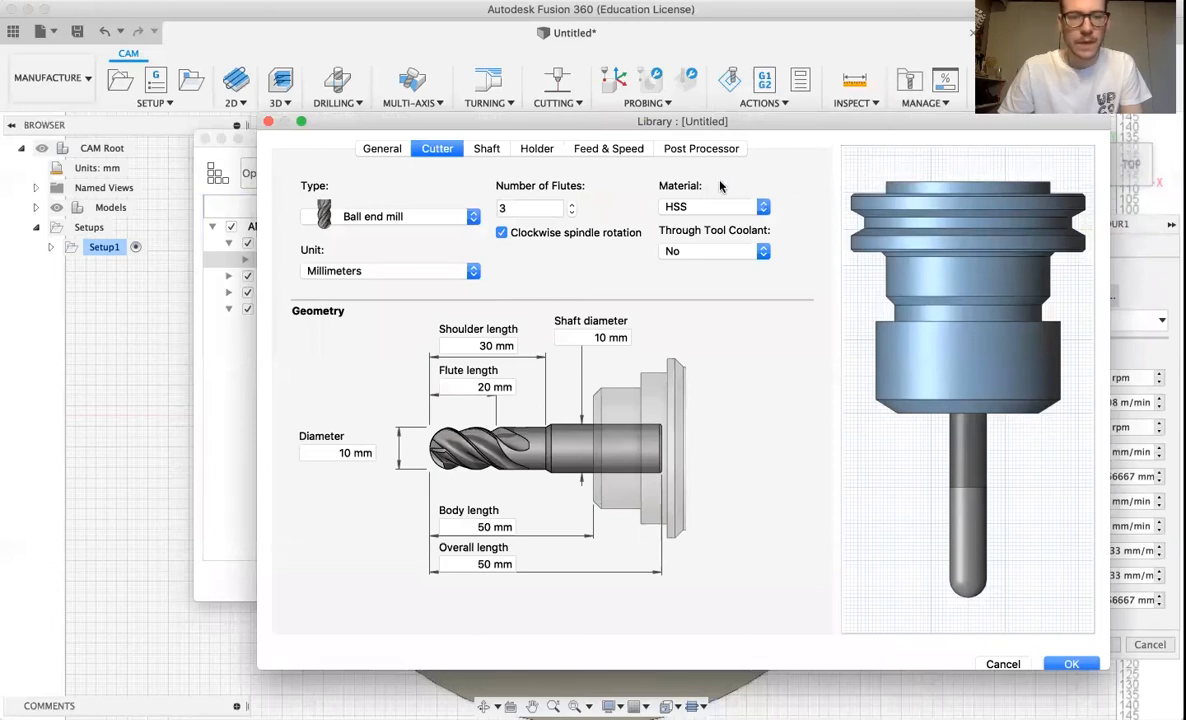
left_click(475, 217)
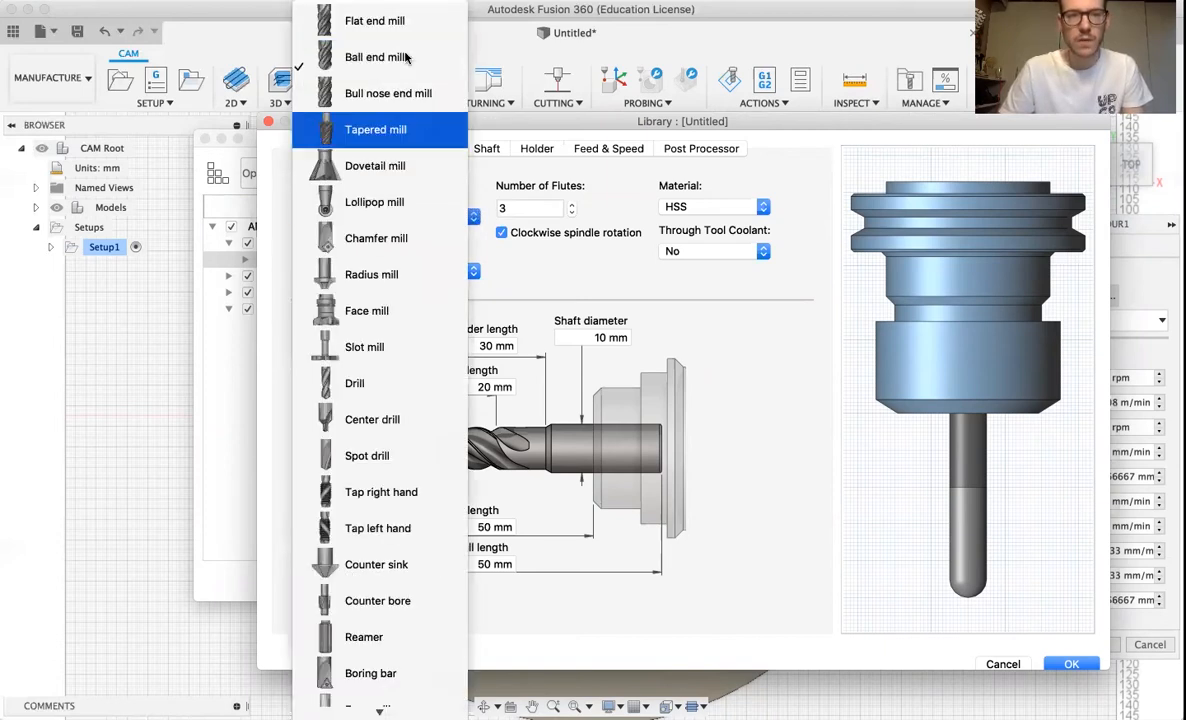
left_click(378, 20)
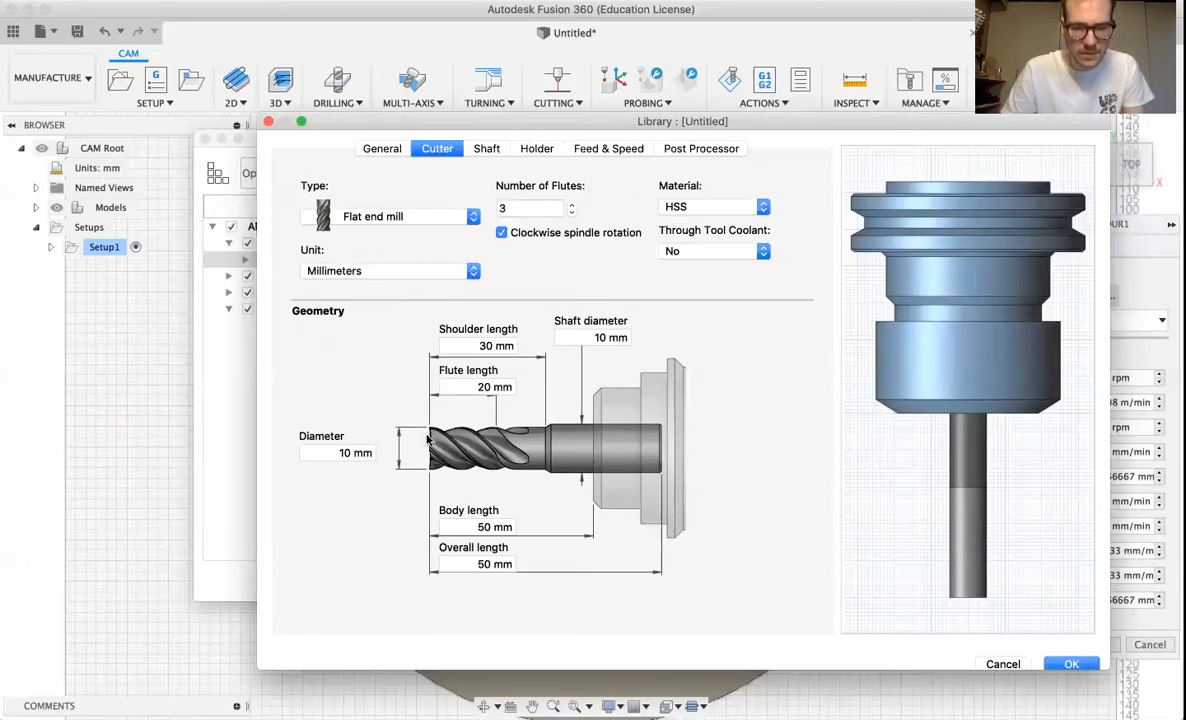
left_click(339, 451)
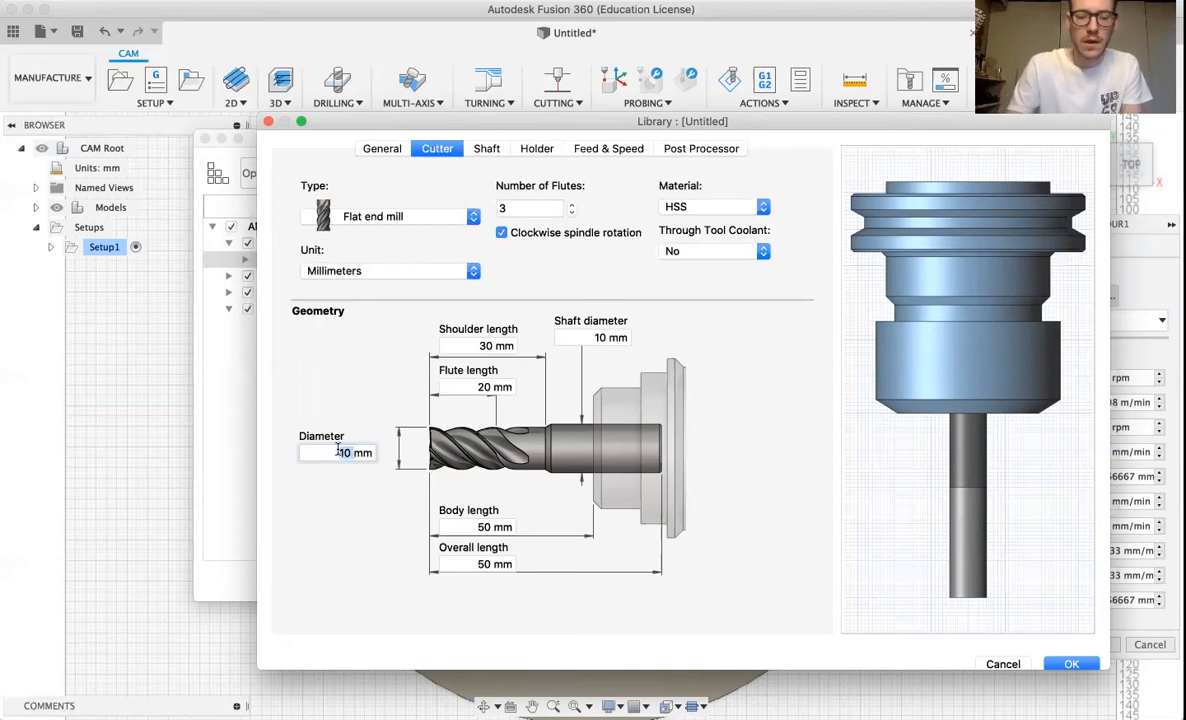
type("6mm")
key("Return")
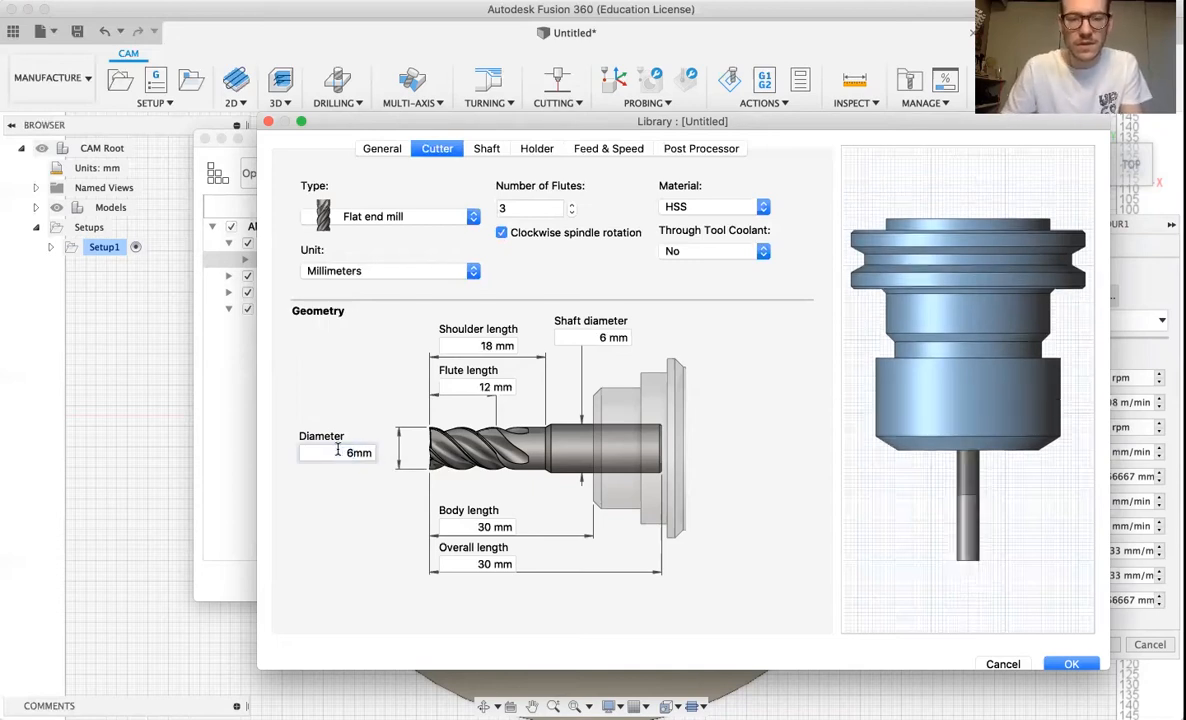
Set the end mill's shaft diameter to 8 mm and its overall length to 60 mm
left_click(600, 337)
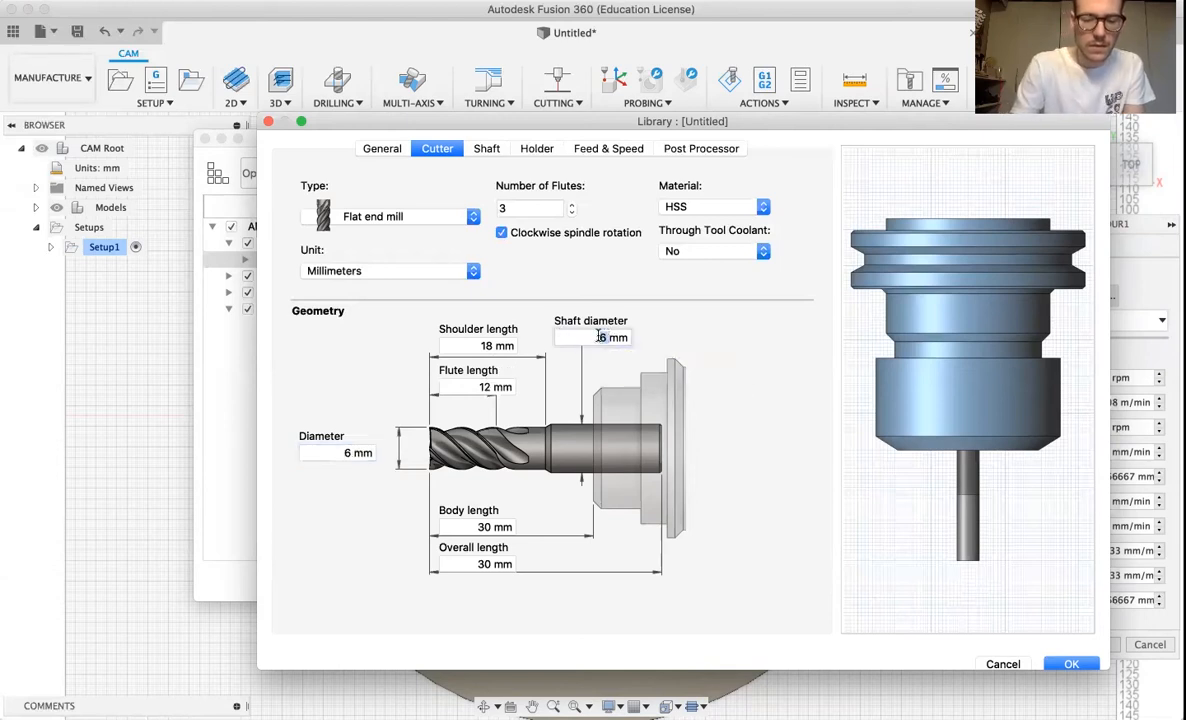
type("8")
left_click(480, 564)
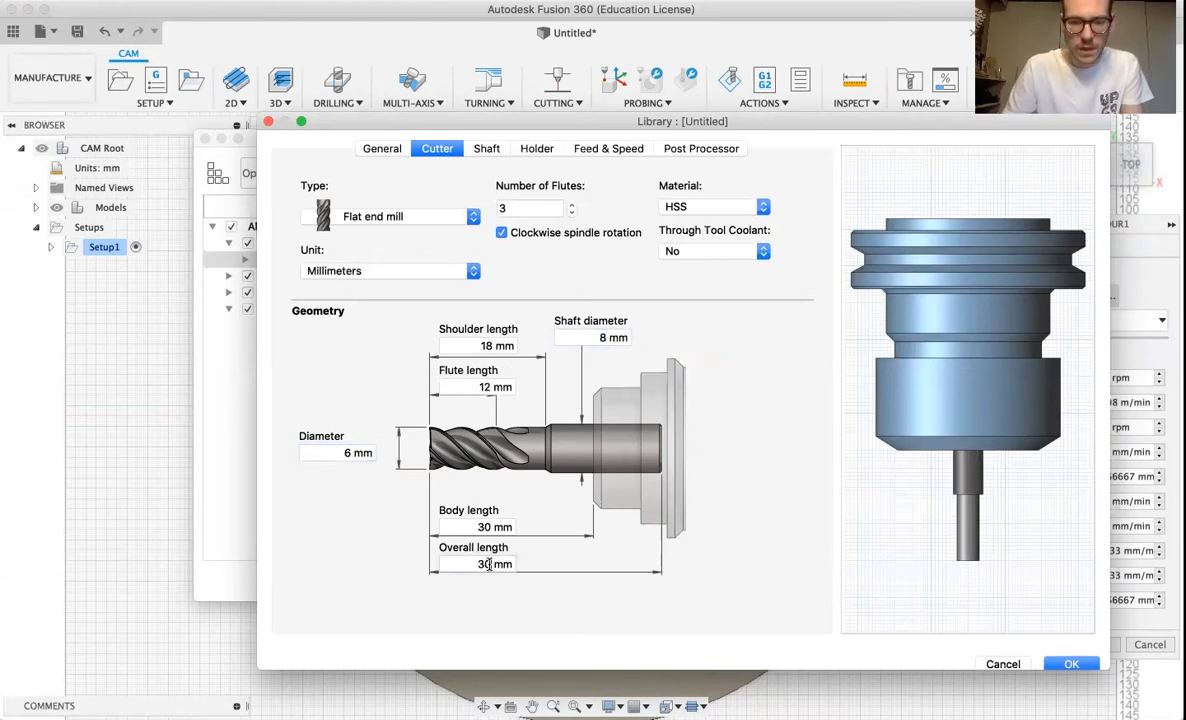
double_click(476, 564)
type("60")
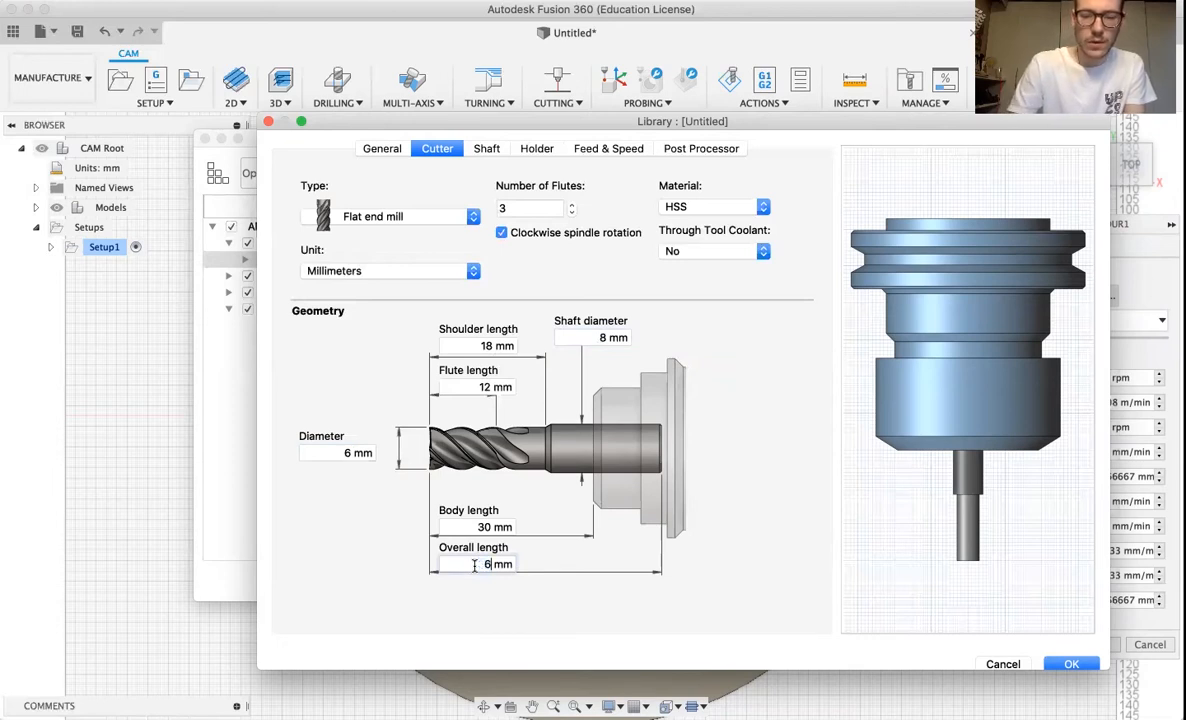
Set the end mill's flute length to 19 mm and its number of flutes to 2
left_click(490, 346)
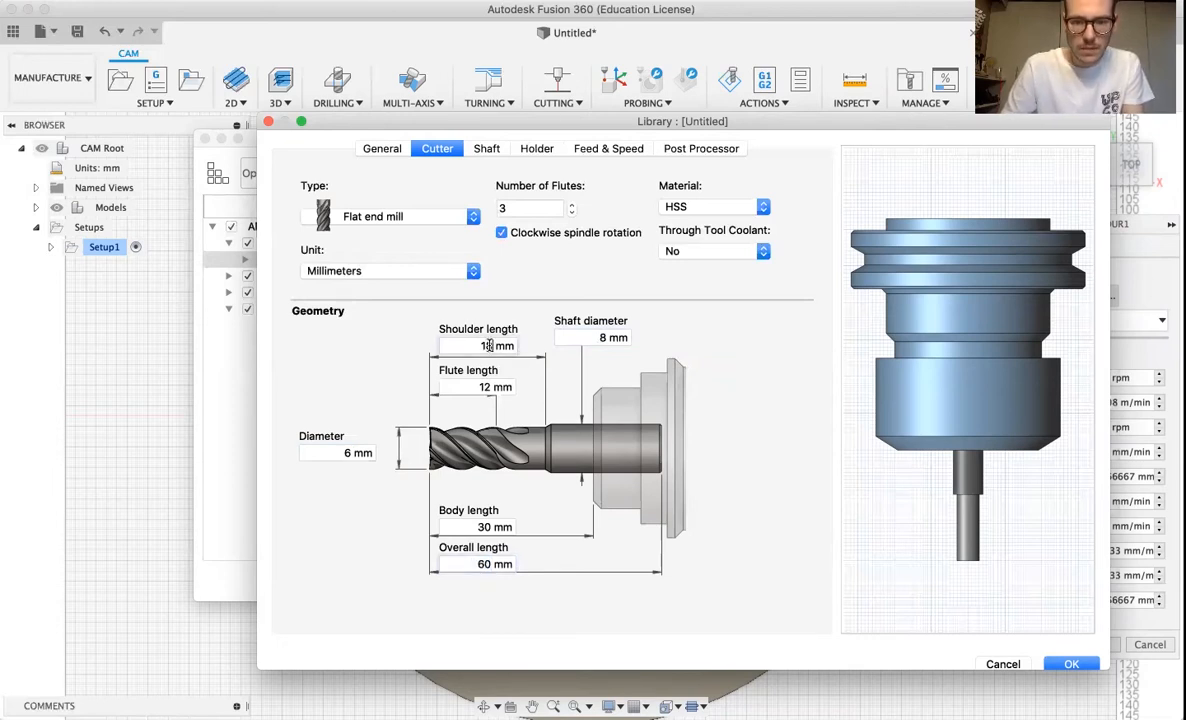
double_click(480, 388)
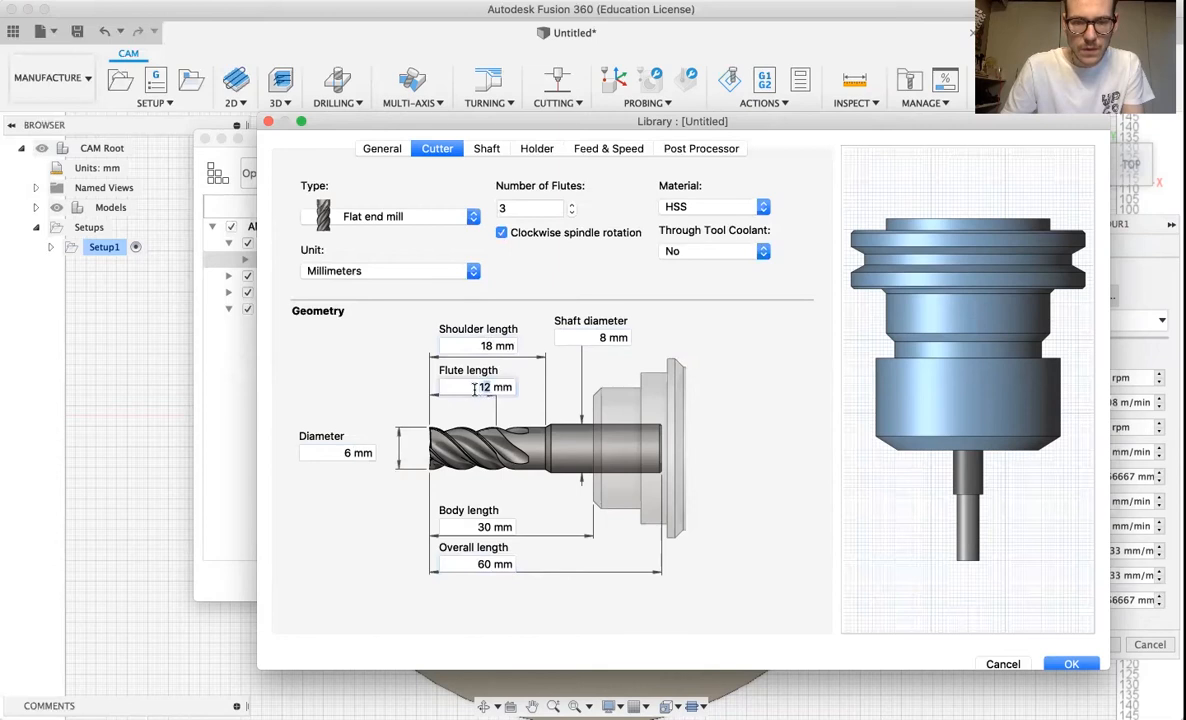
type("19")
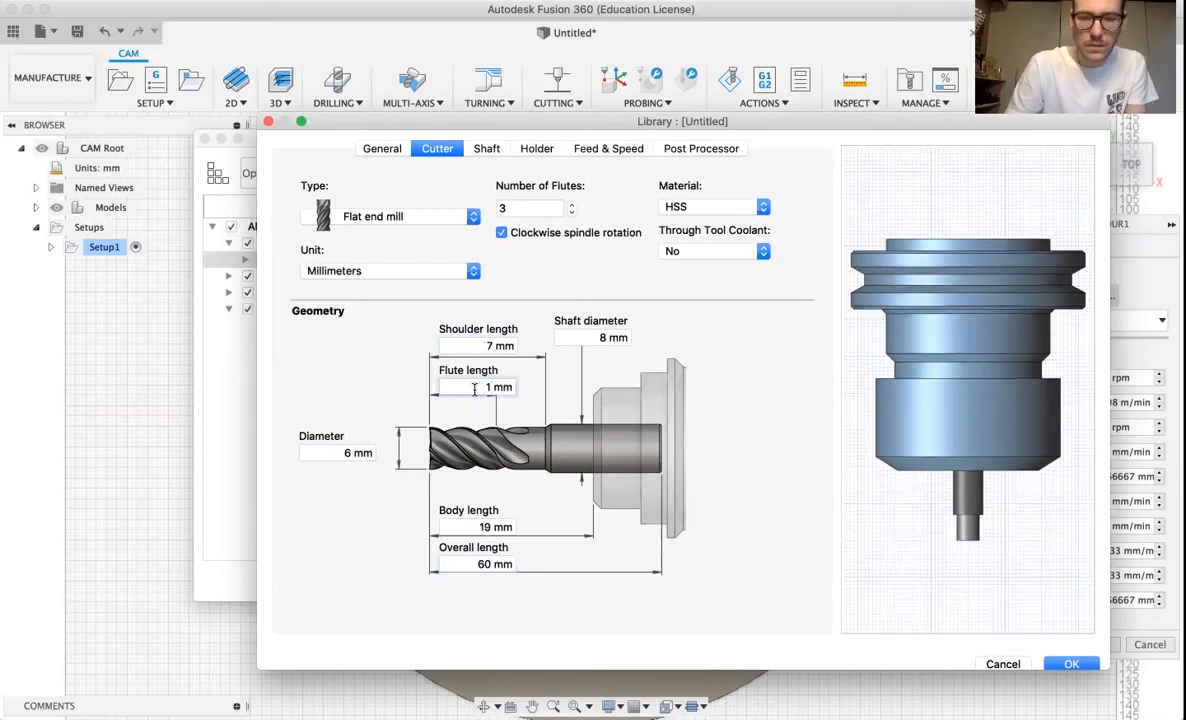
left_click(572, 213)
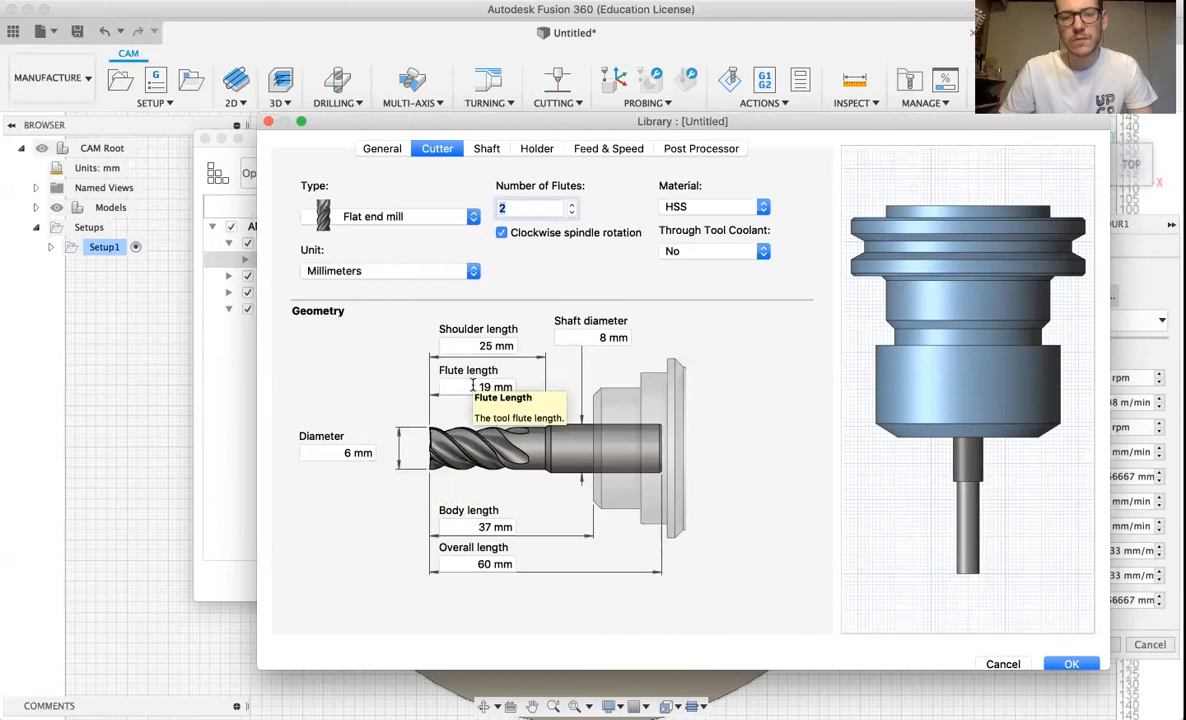
left_click_drag(473, 386, 493, 386)
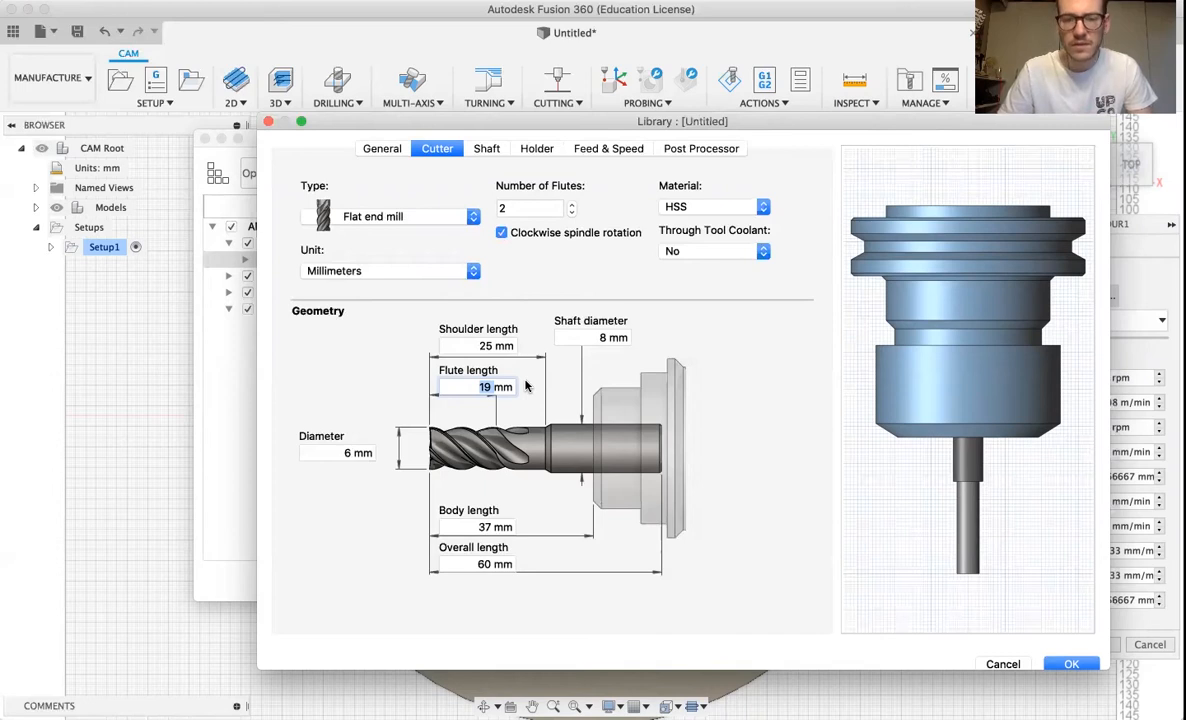
left_click(605, 337)
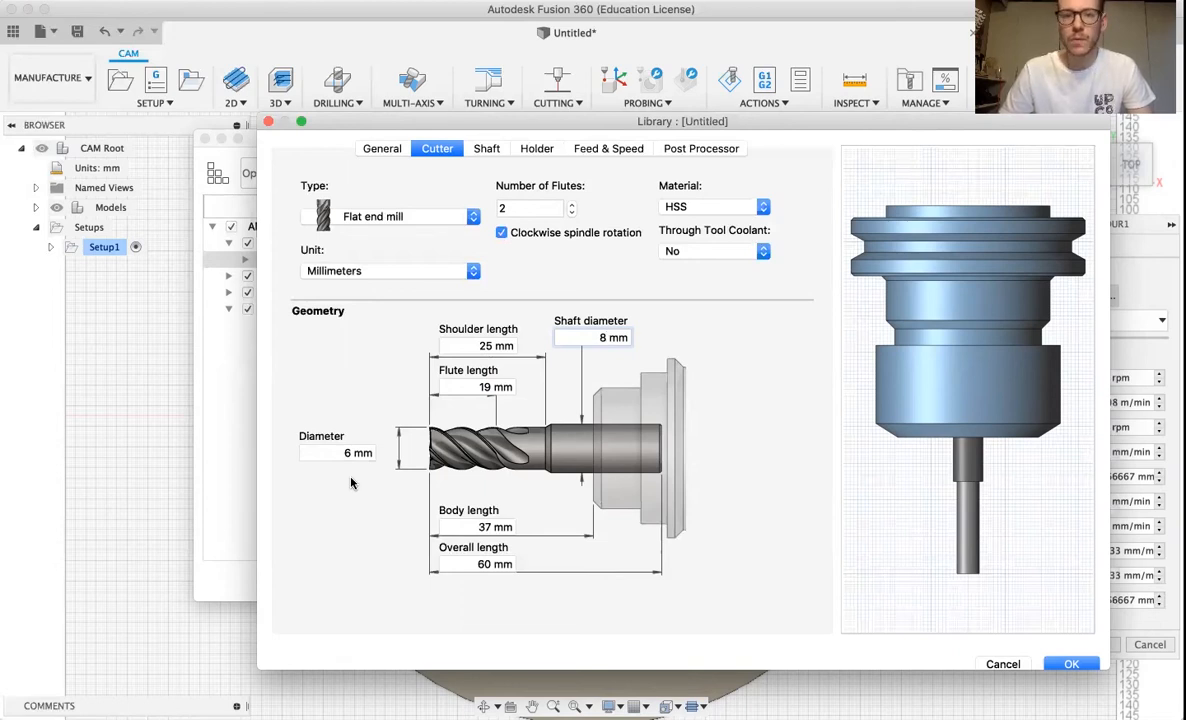
Set the end mill's feed per tooth to 0.33 mm and assign the finished tool to the contour operation
left_click(612, 150)
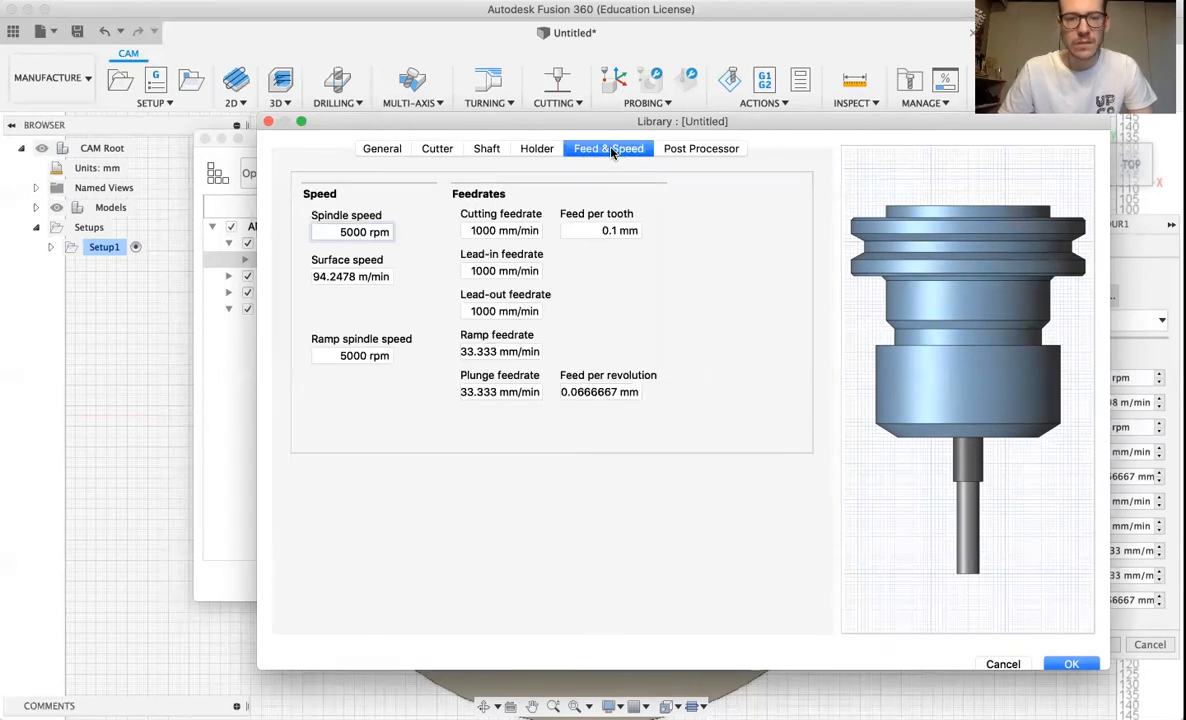
left_click(618, 230)
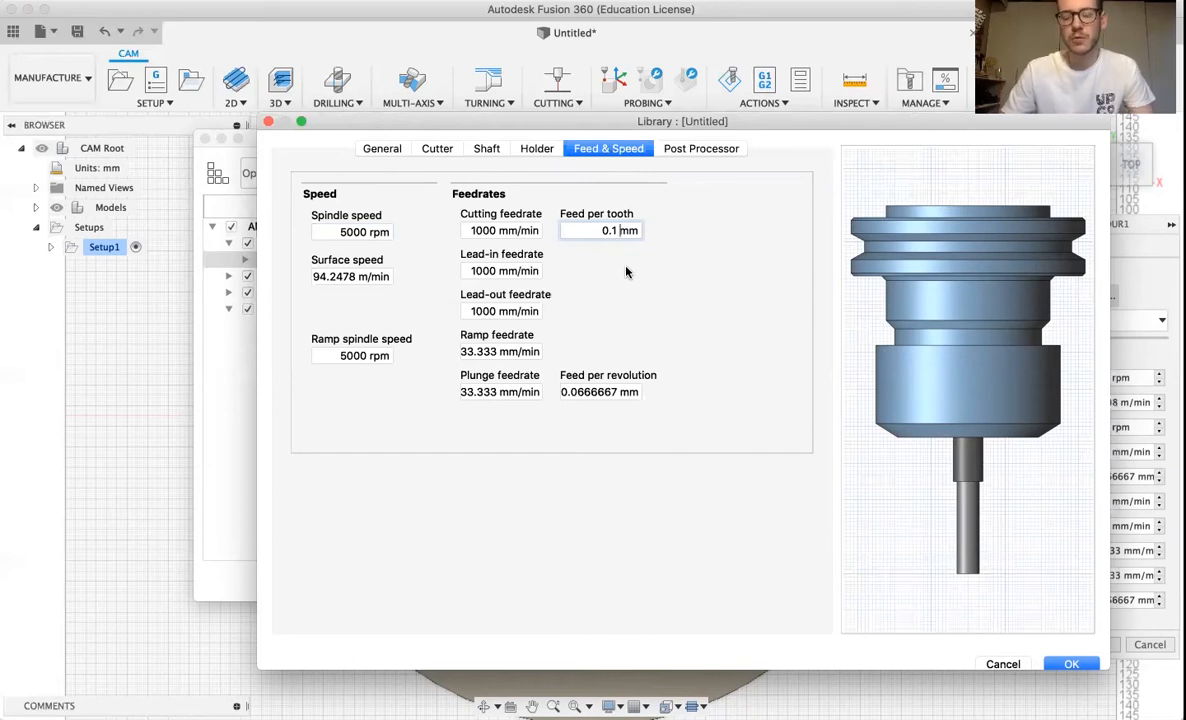
key("BackSpace")
type("33")
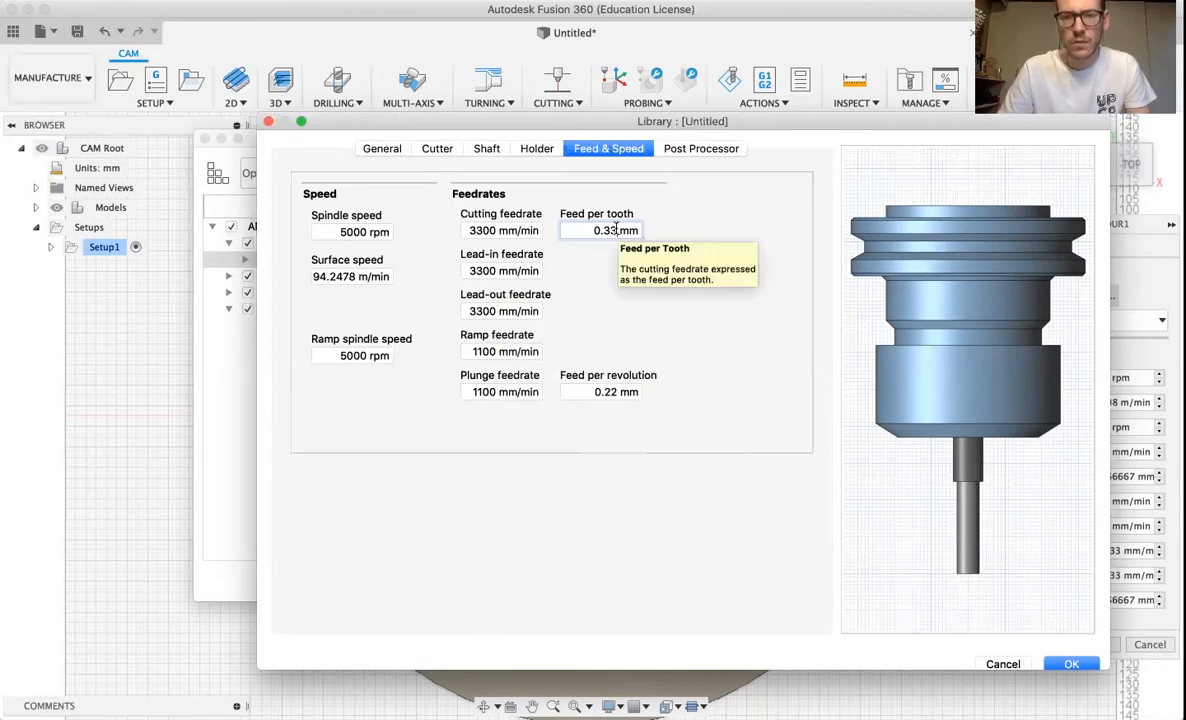
left_click_drag(616, 229, 591, 230)
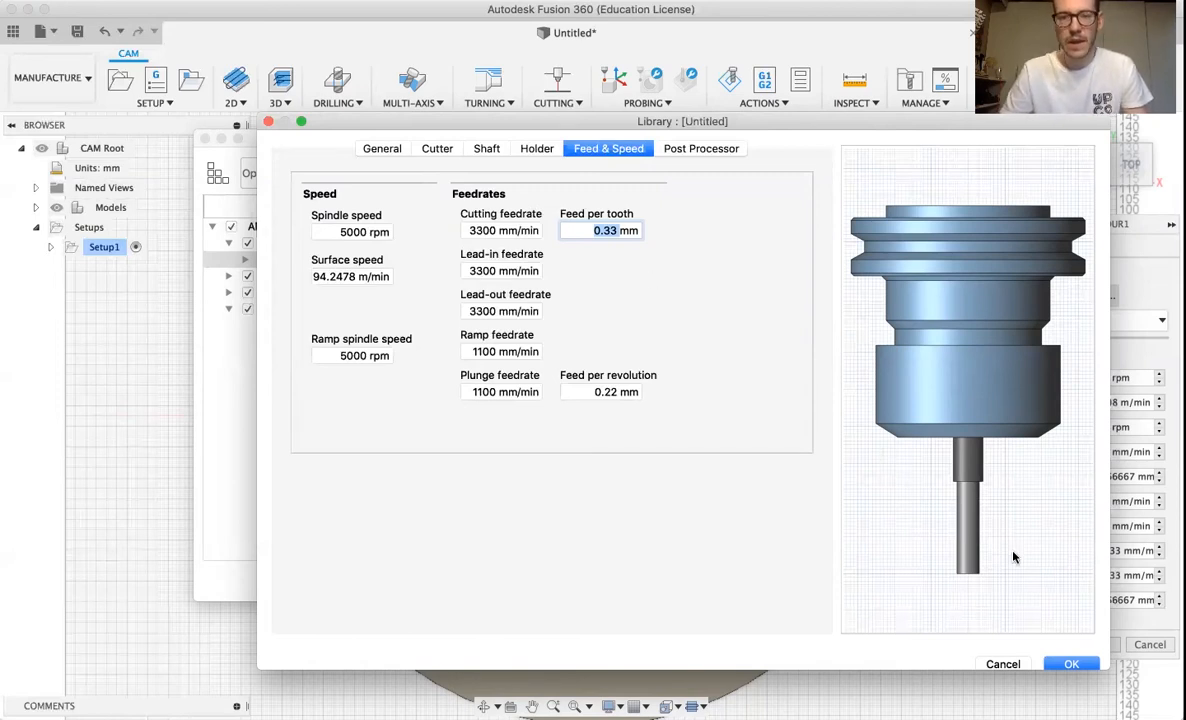
left_click(1068, 664)
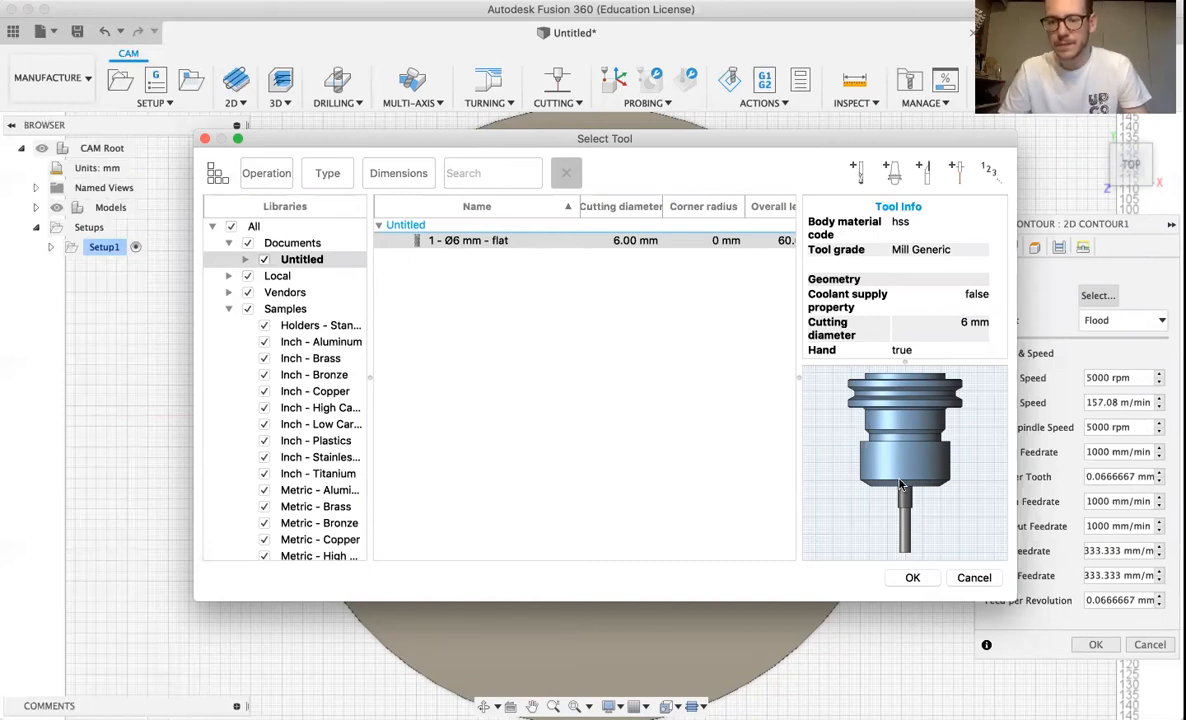
left_click(912, 580)
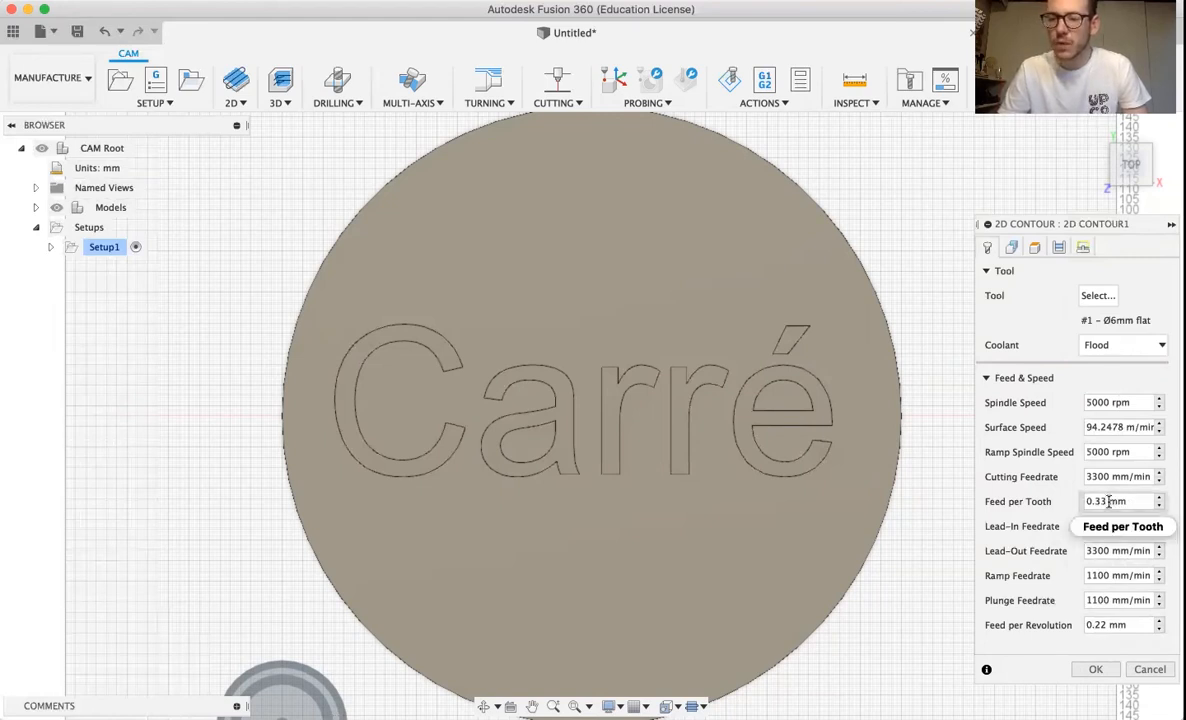
mouse_move(1109, 502)
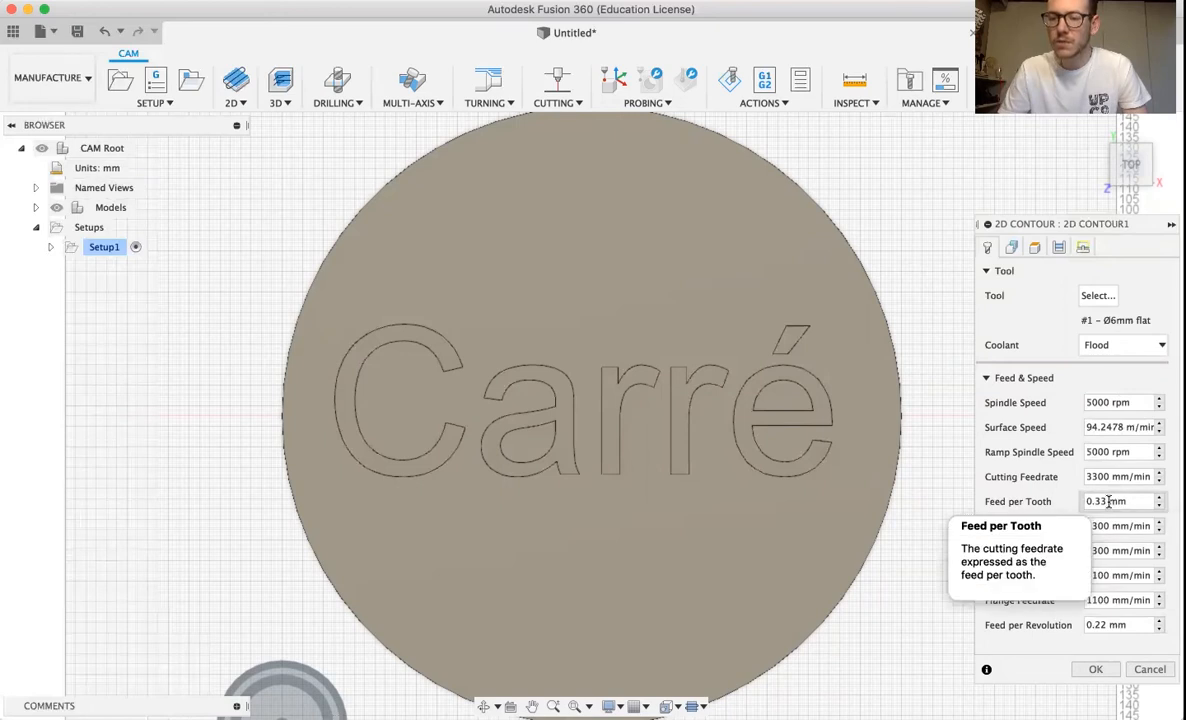
Enable multiple depths for the contour passes with a maximum roughing stepdown of 3 mm
left_click(1059, 248)
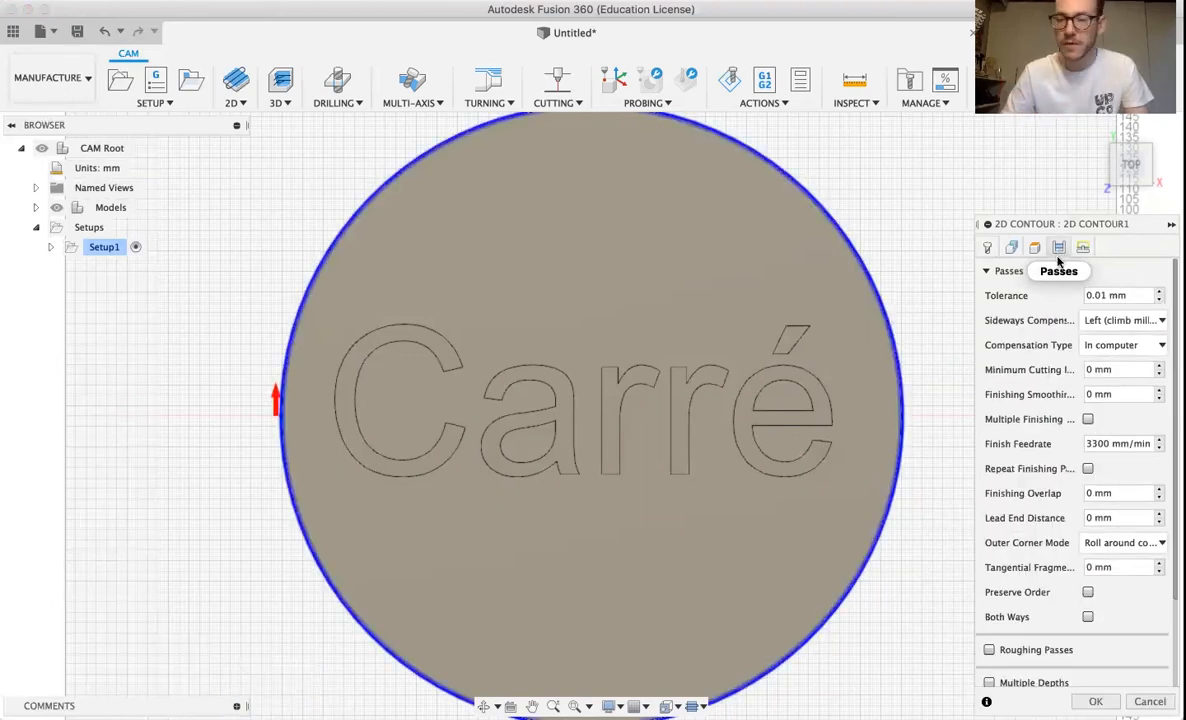
scroll(1045, 443, "down", 2)
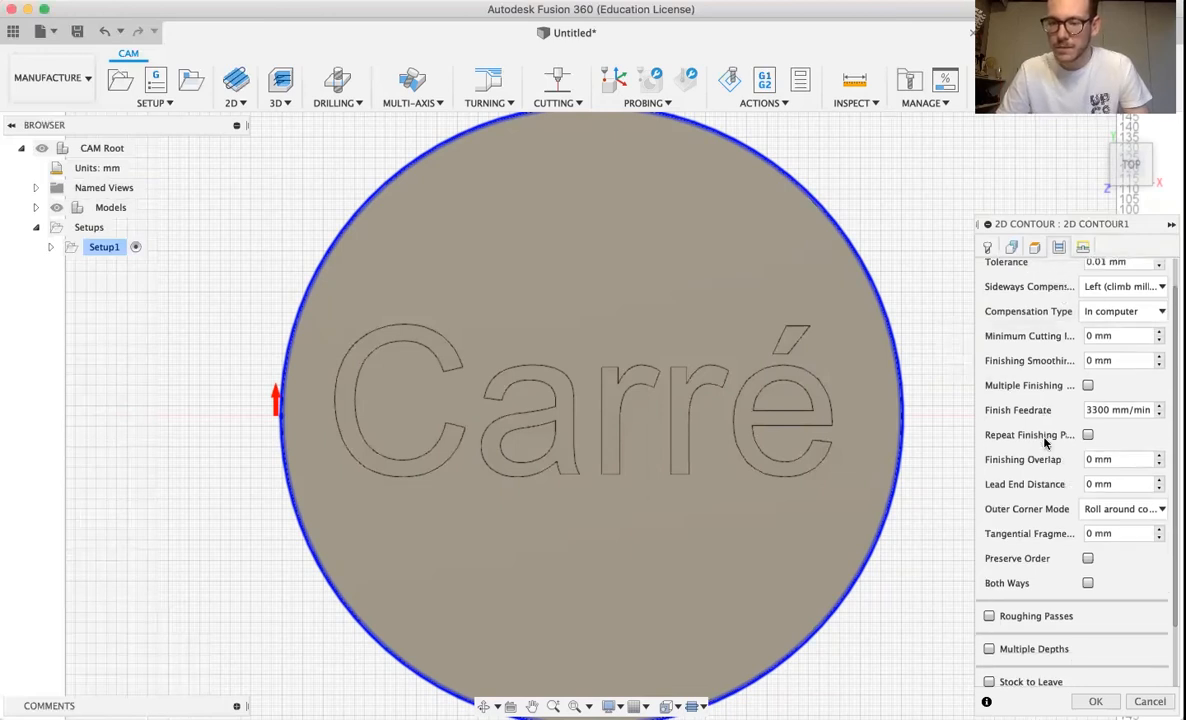
scroll(1045, 443, "down", 4)
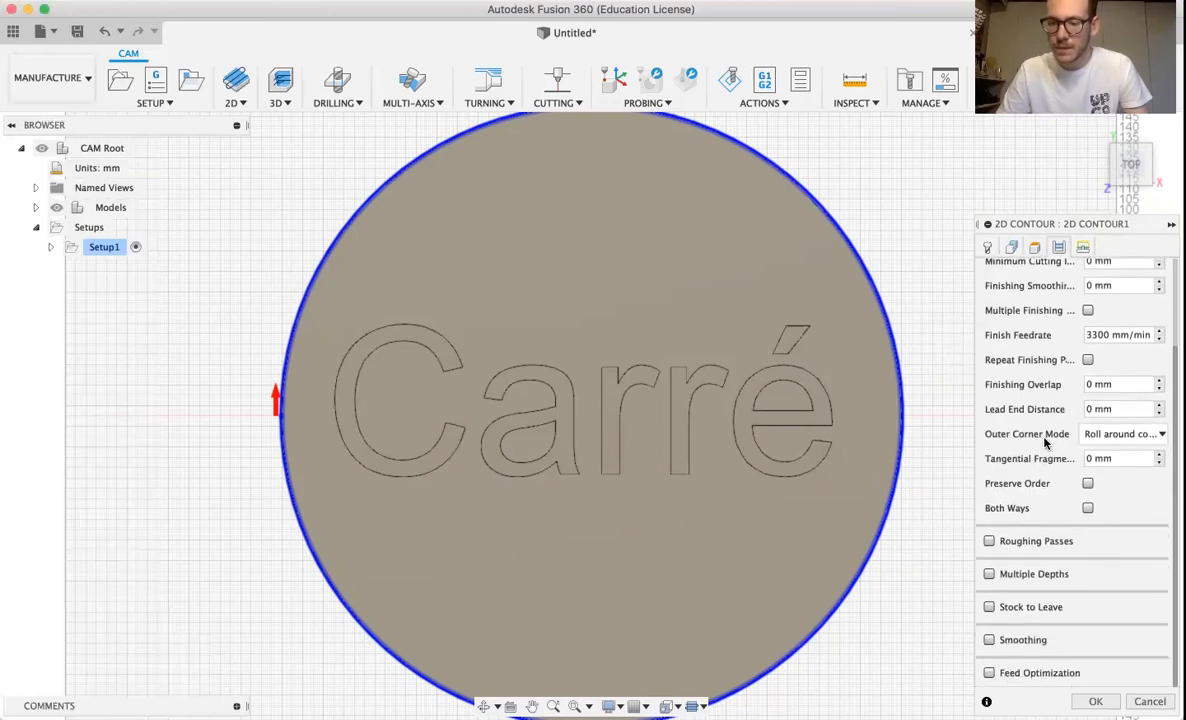
left_click(989, 576)
scroll(1046, 574, "down", 8)
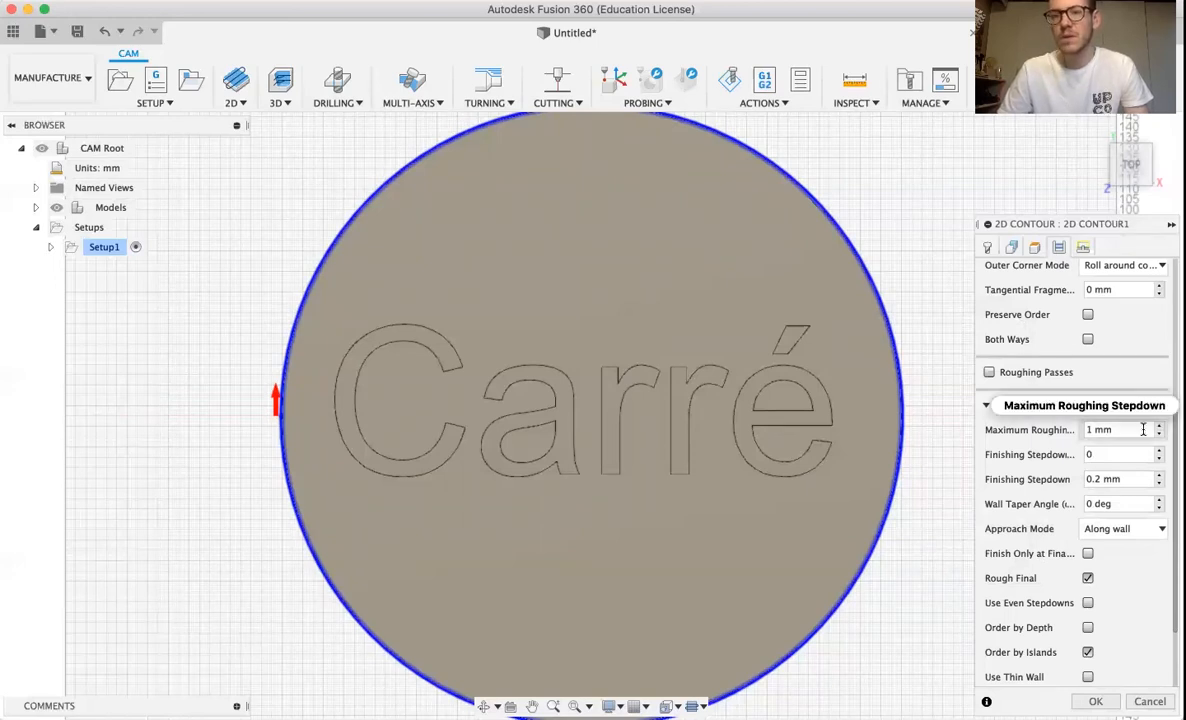
mouse_move(1133, 430)
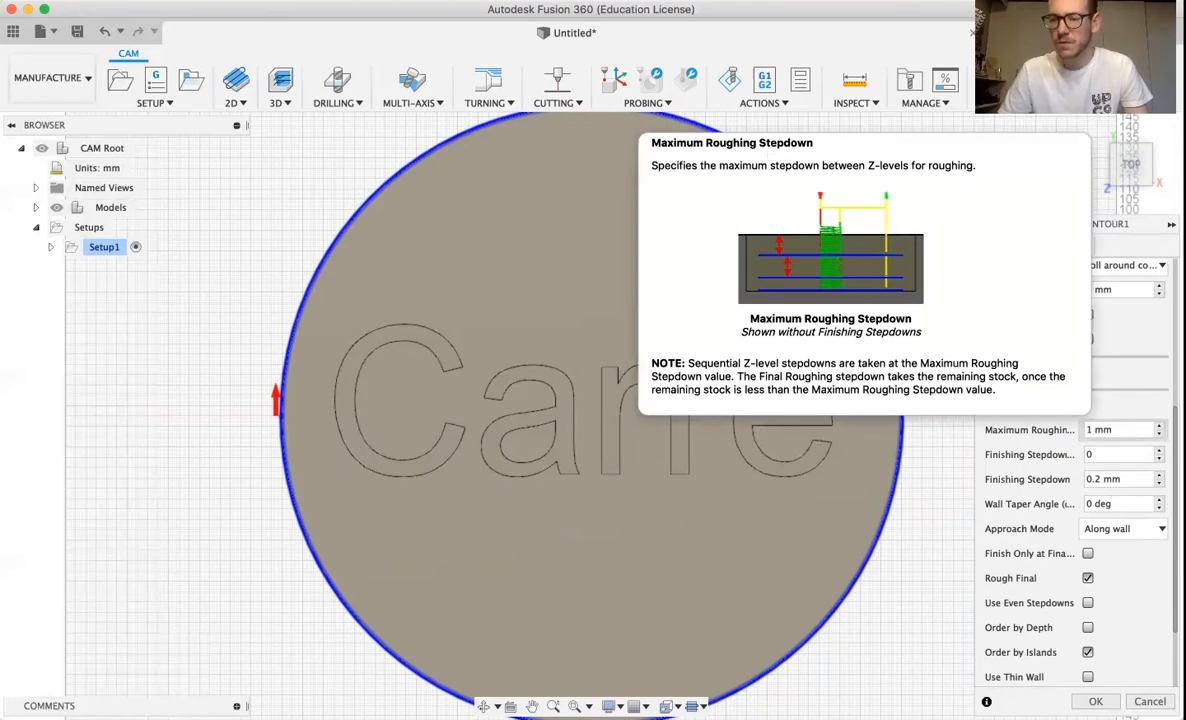
left_click(1161, 426)
left_click(1161, 426)
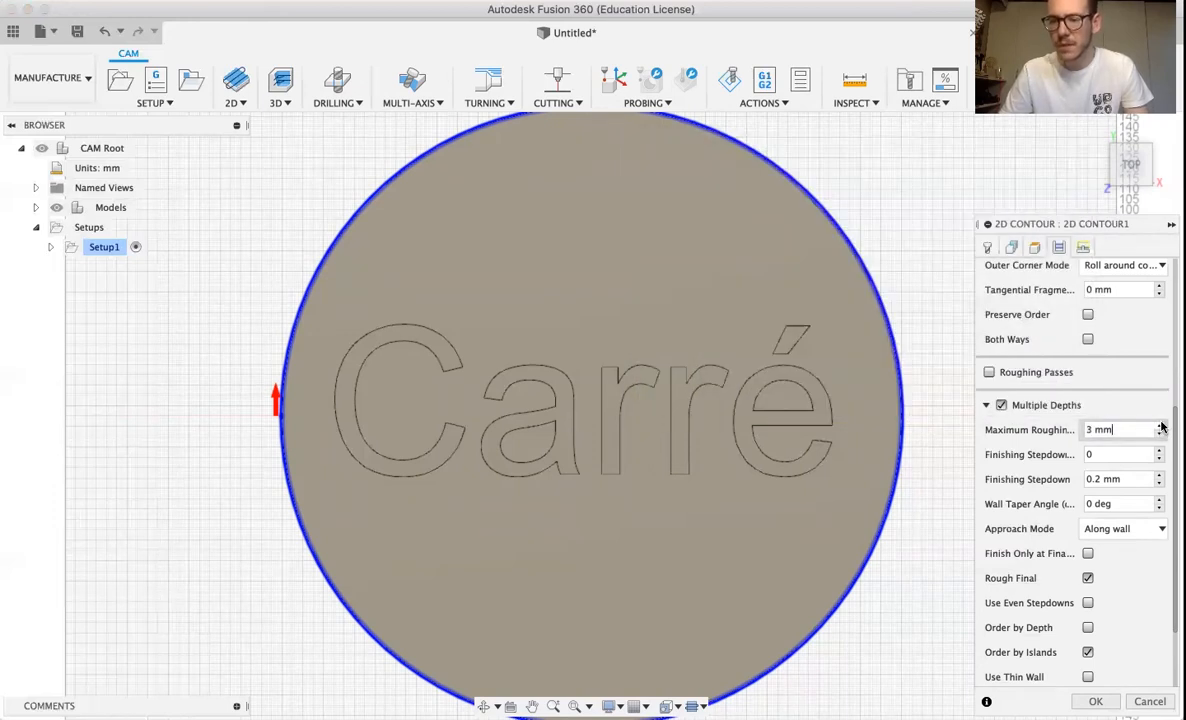
mouse_move(1147, 411)
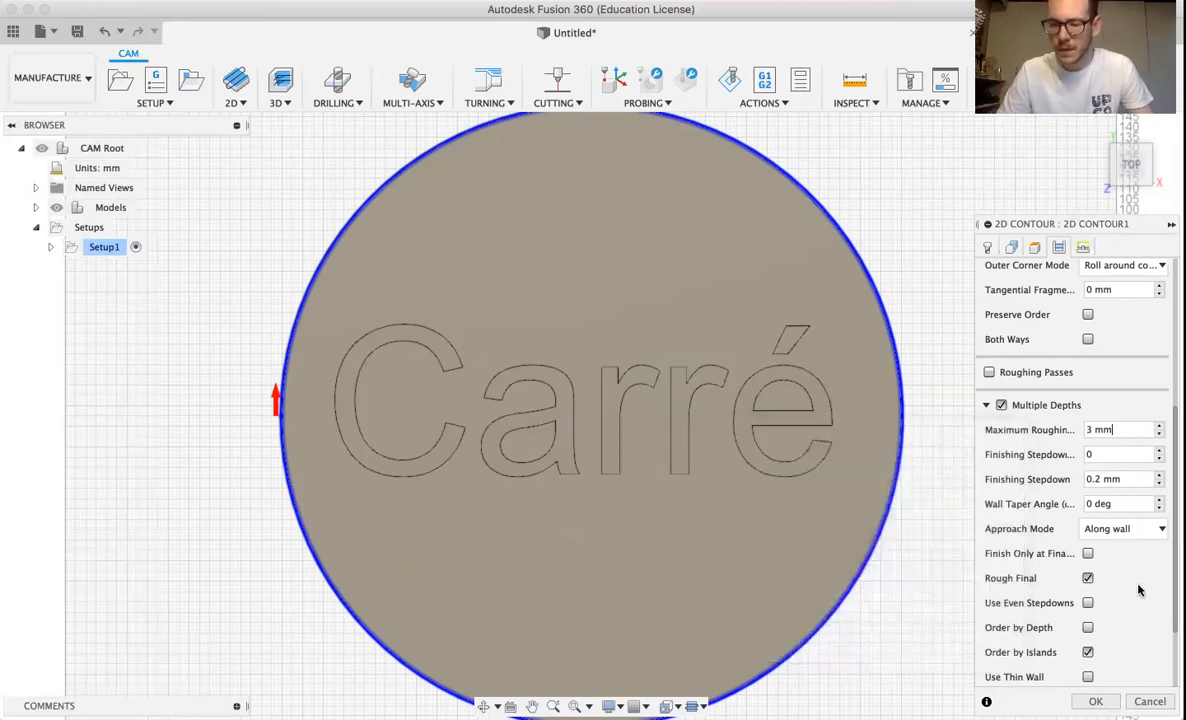
scroll(1138, 590, "down", 4)
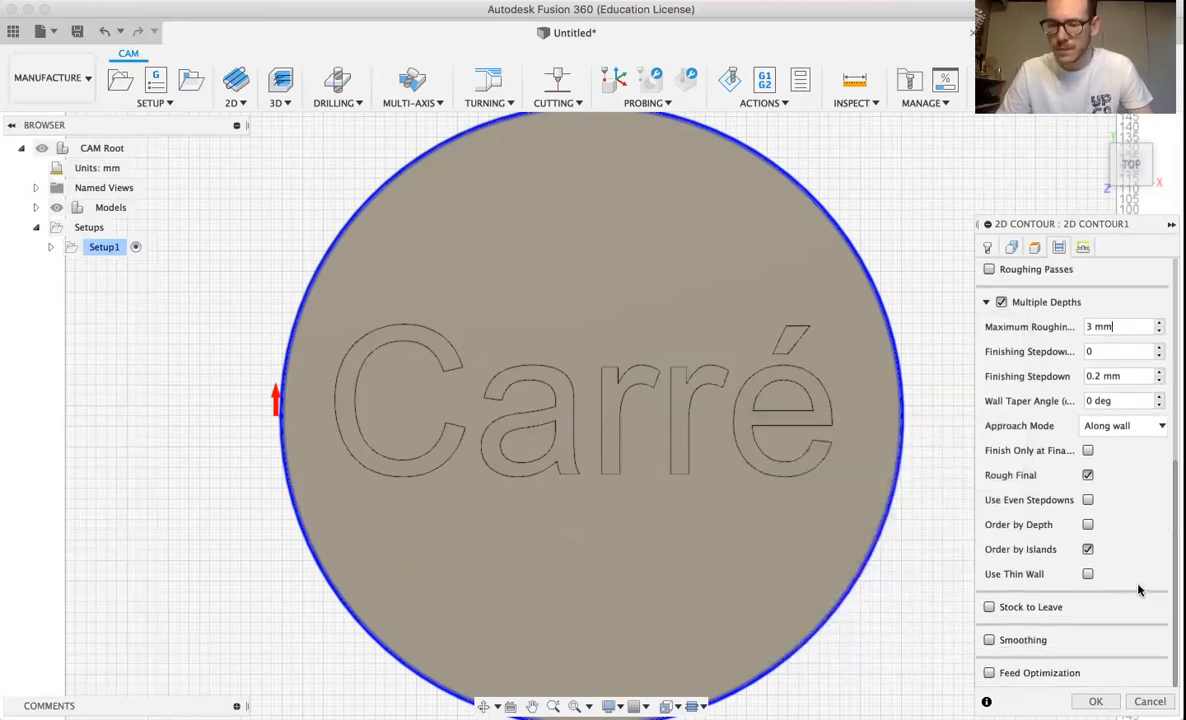
scroll(1138, 590, "up", 6)
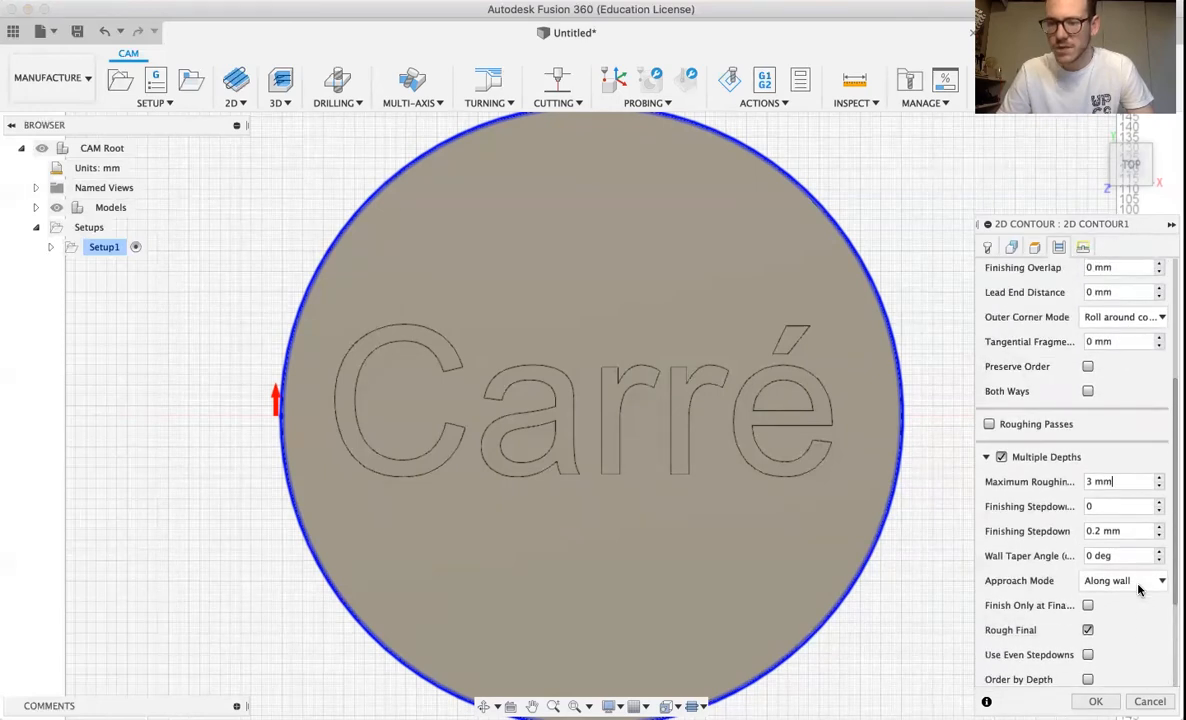
scroll(1138, 590, "up", 2)
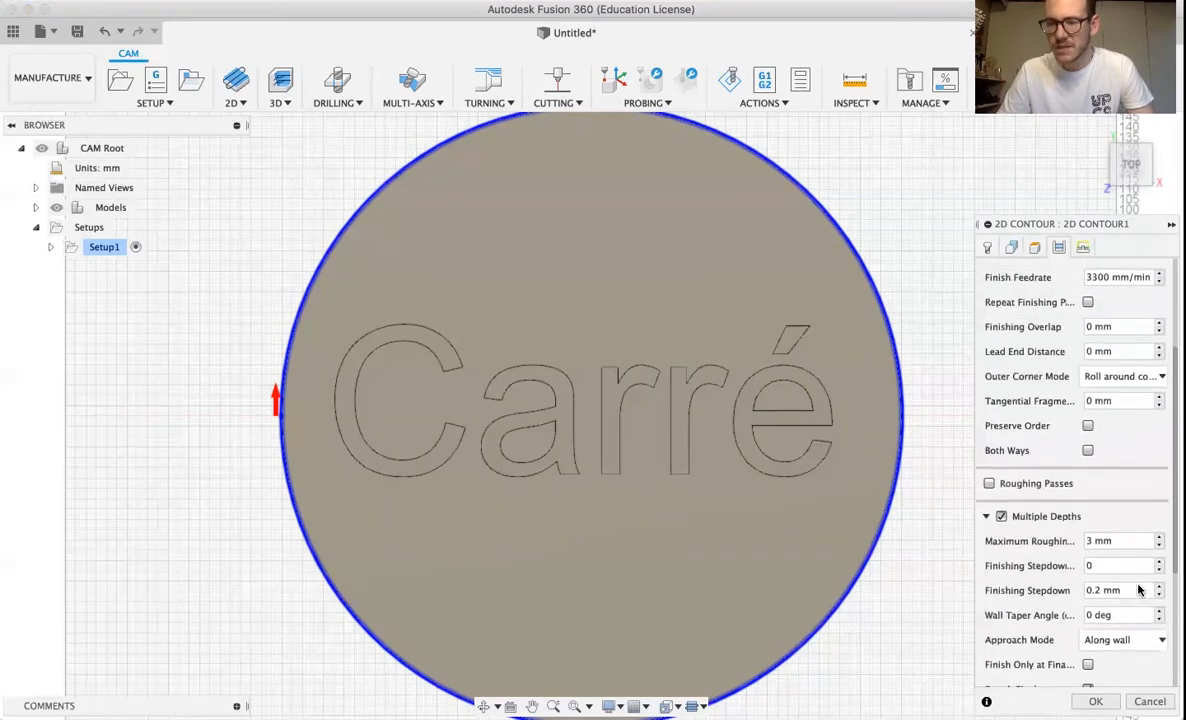
Turn off the lead-in and lead-out for the outer contour and generate its toolpath
left_click(1084, 248)
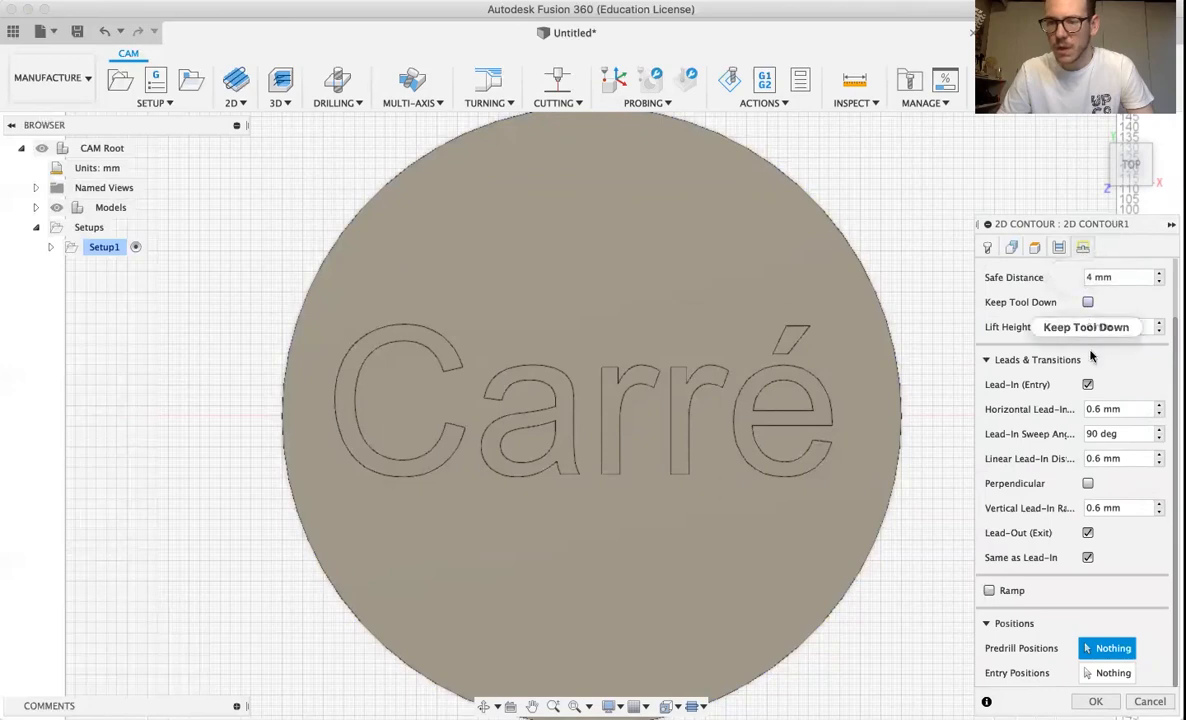
left_click(1088, 385)
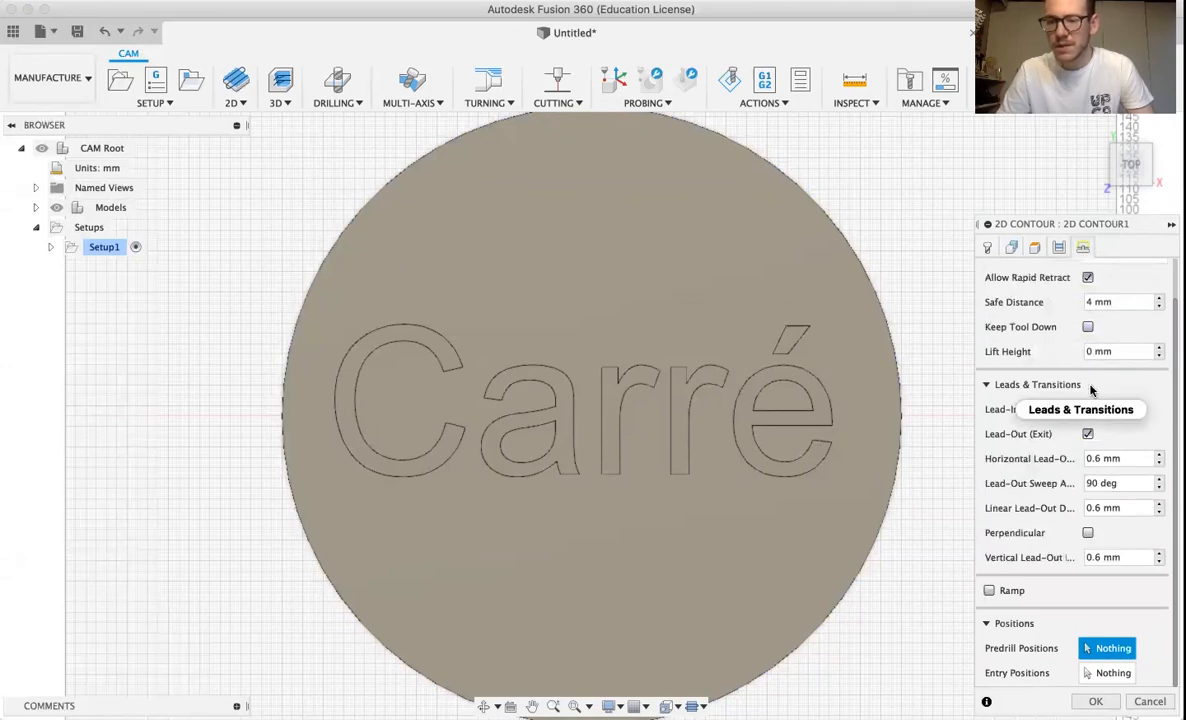
left_click(1088, 433)
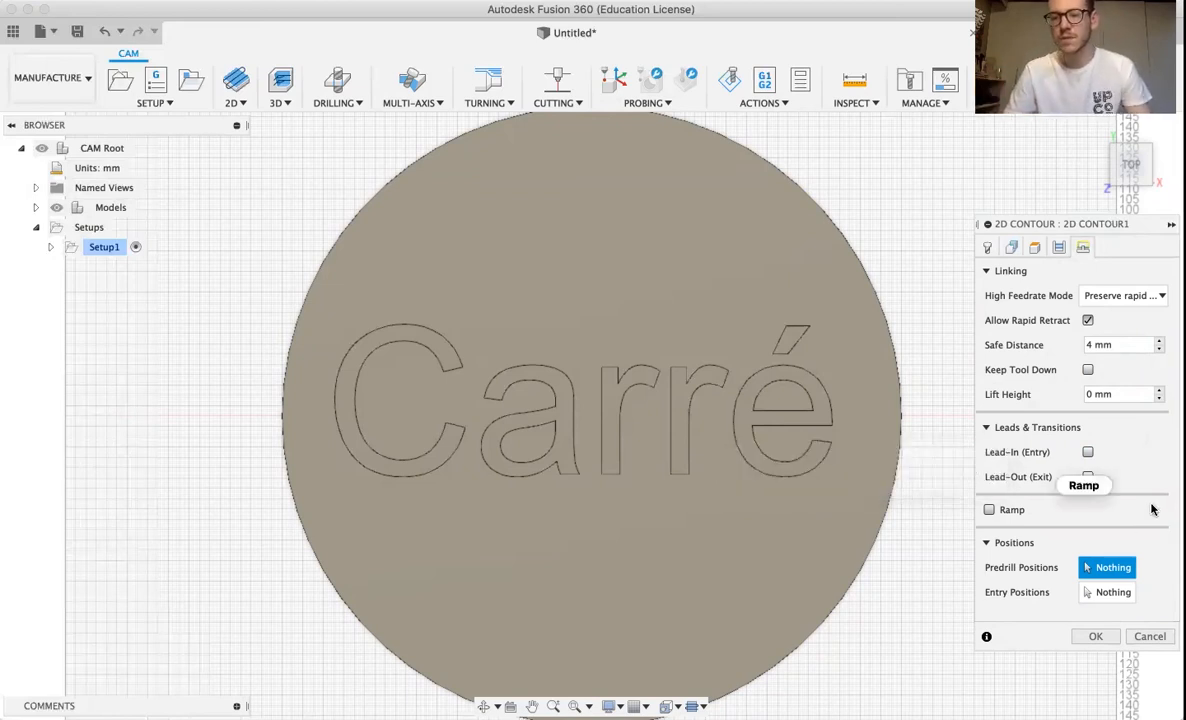
left_click(1096, 634)
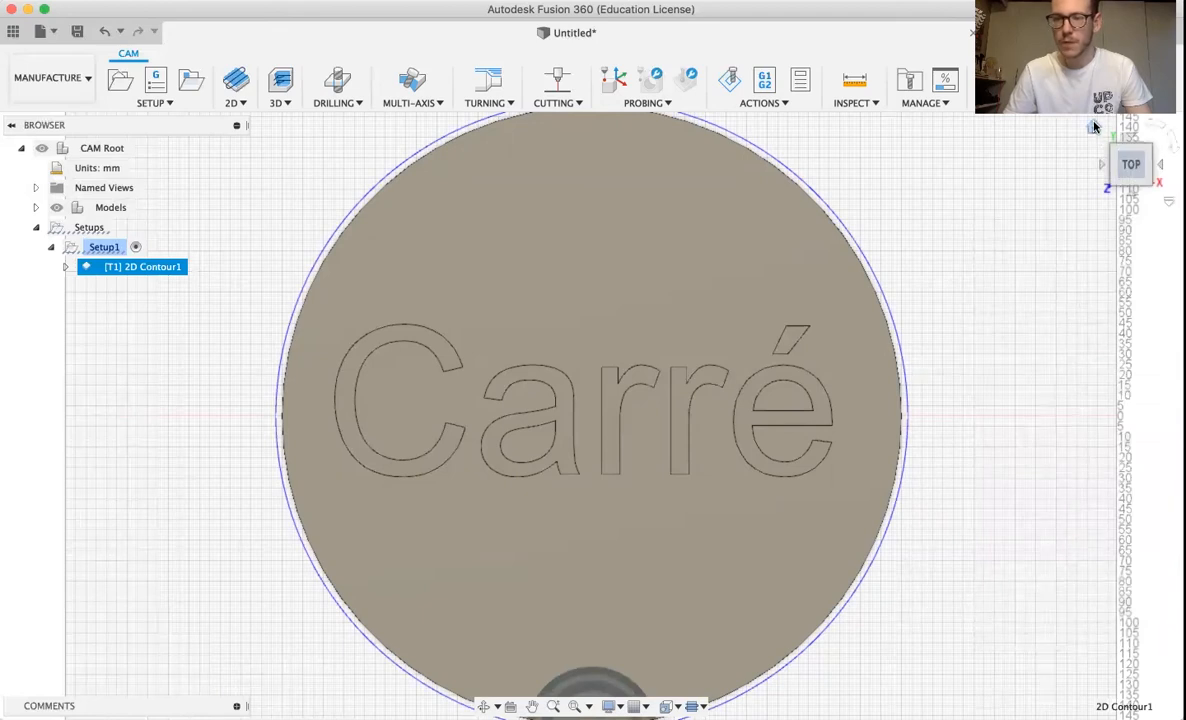
Simulate the outer contour toolpath with the stock shown and play the cut from above
left_click(1093, 127)
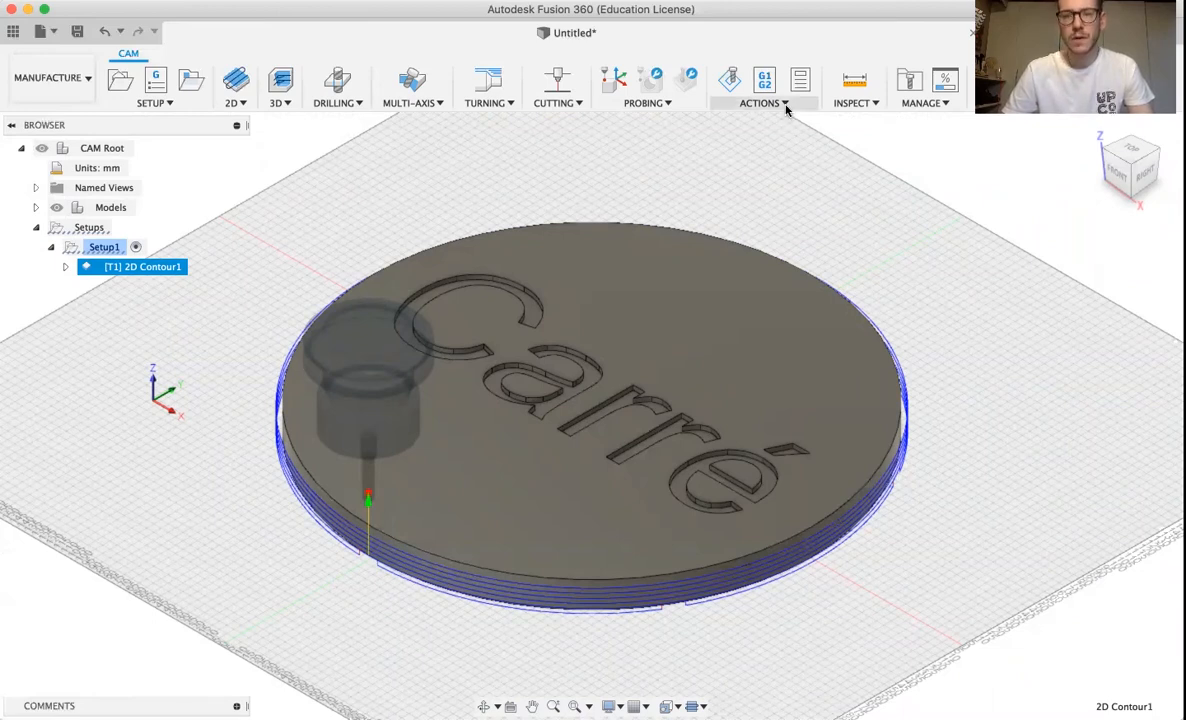
left_click(730, 103)
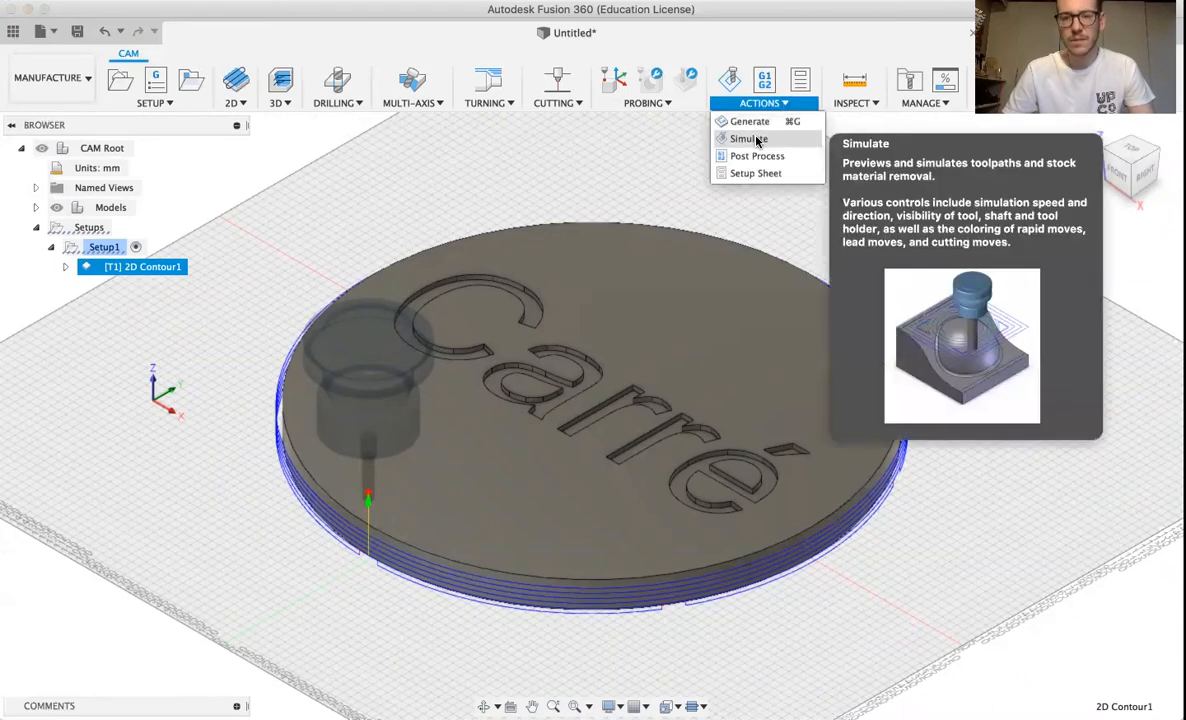
left_click(752, 139)
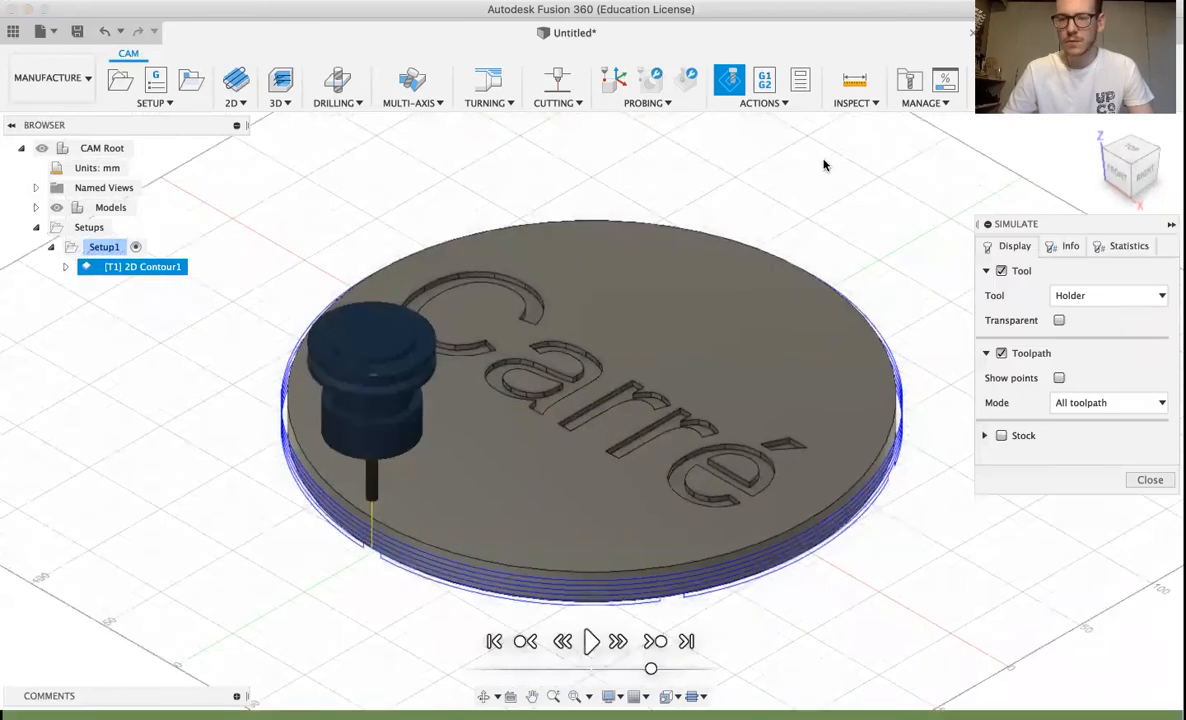
left_click_drag(1049, 226, 1049, 231)
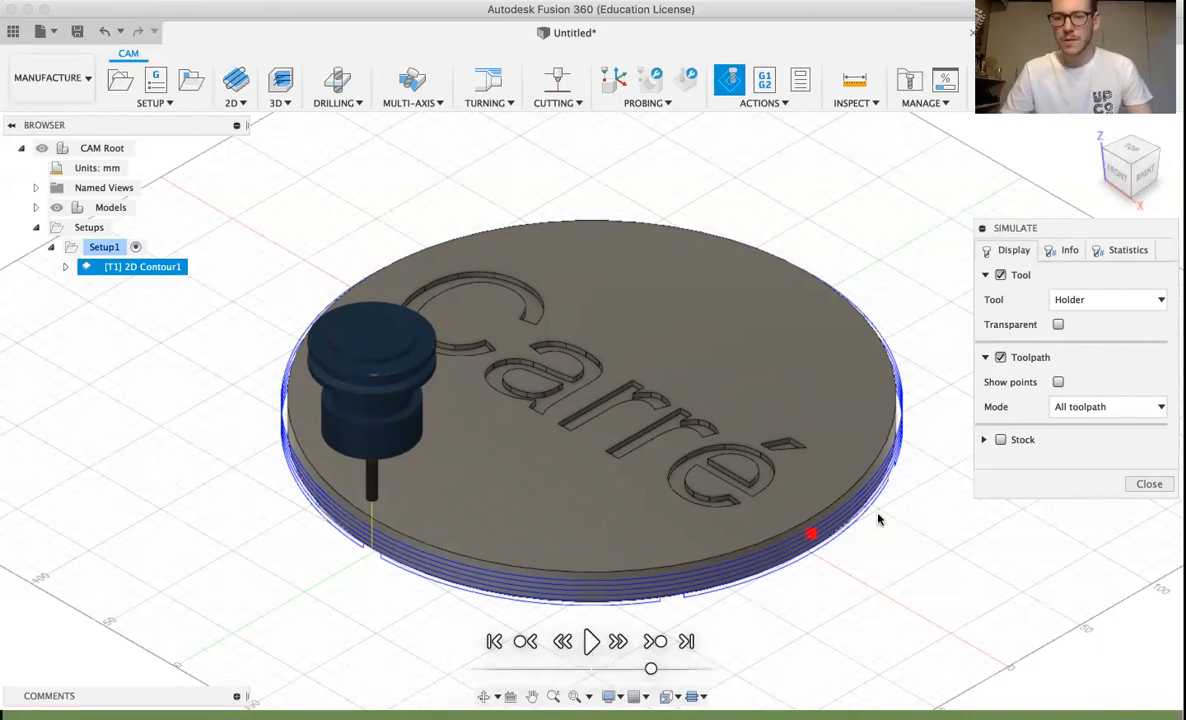
left_click(1001, 441)
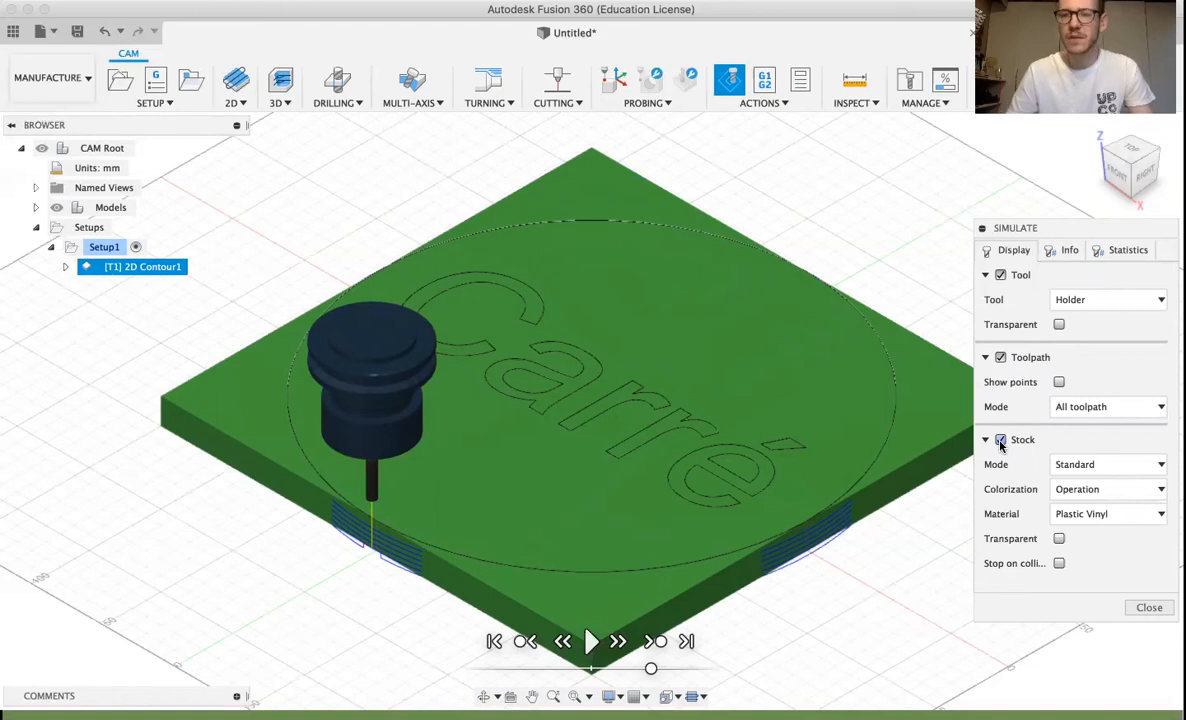
left_click(1131, 150)
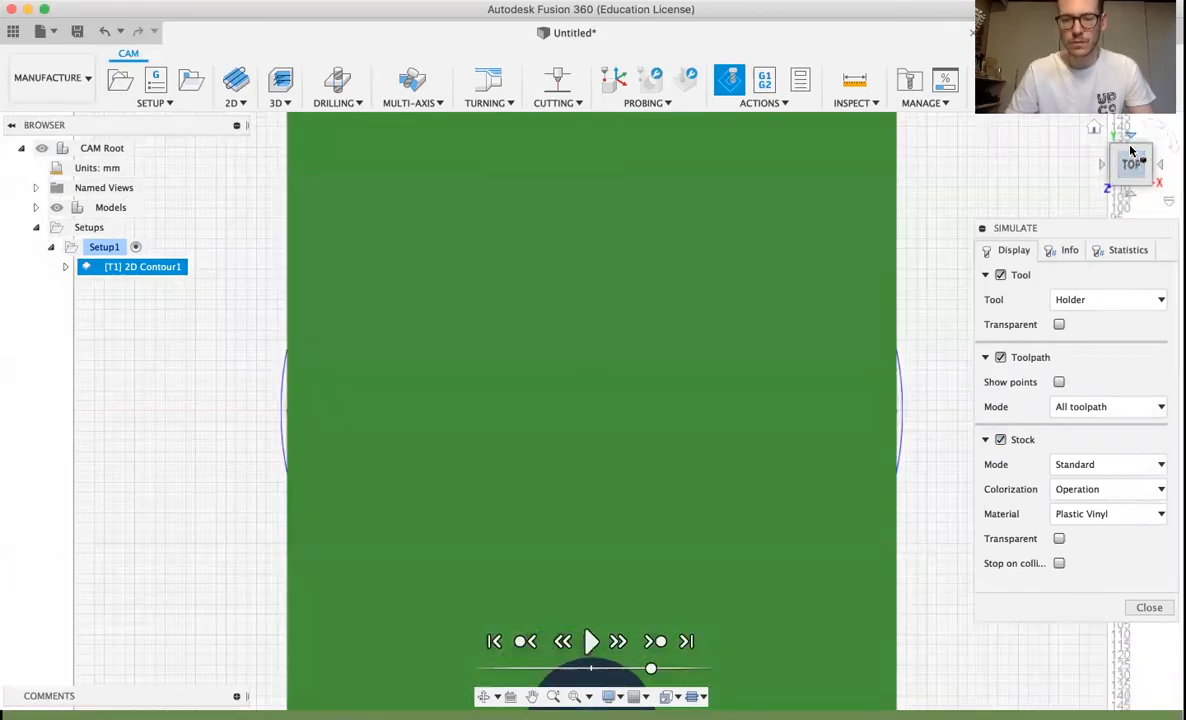
left_click(590, 641)
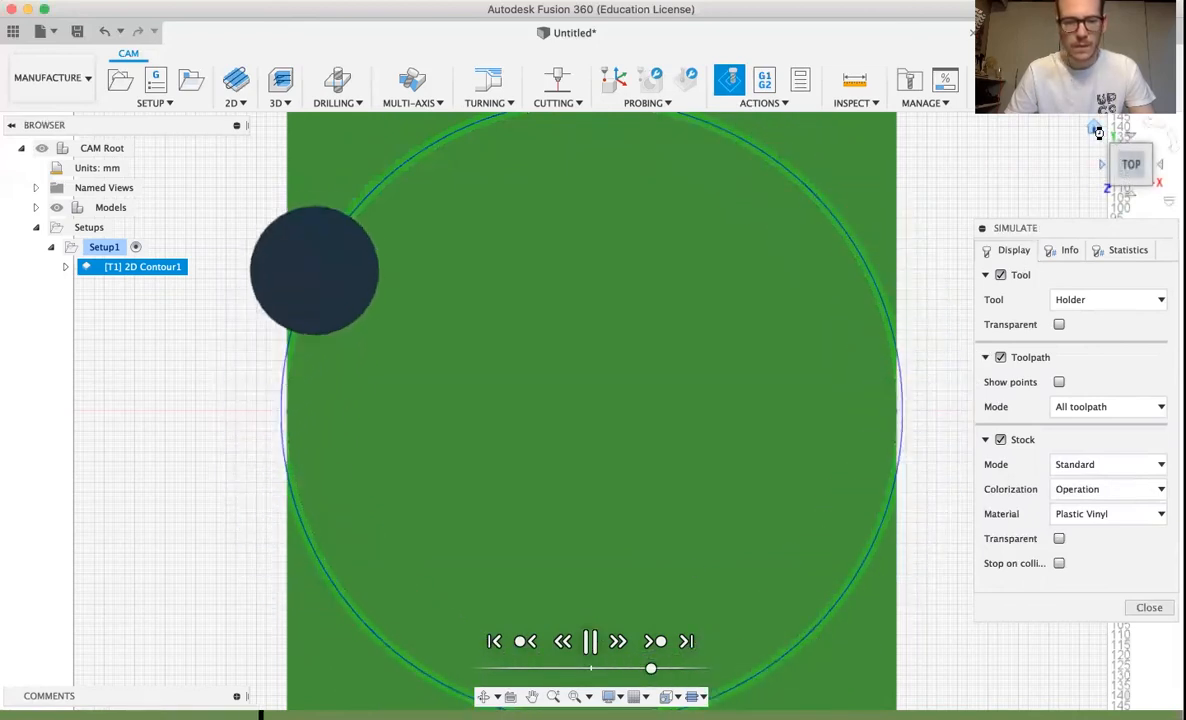
Examine the simulated contour cut and the holding tabs around the disc, and close the simulation
left_click(1094, 128)
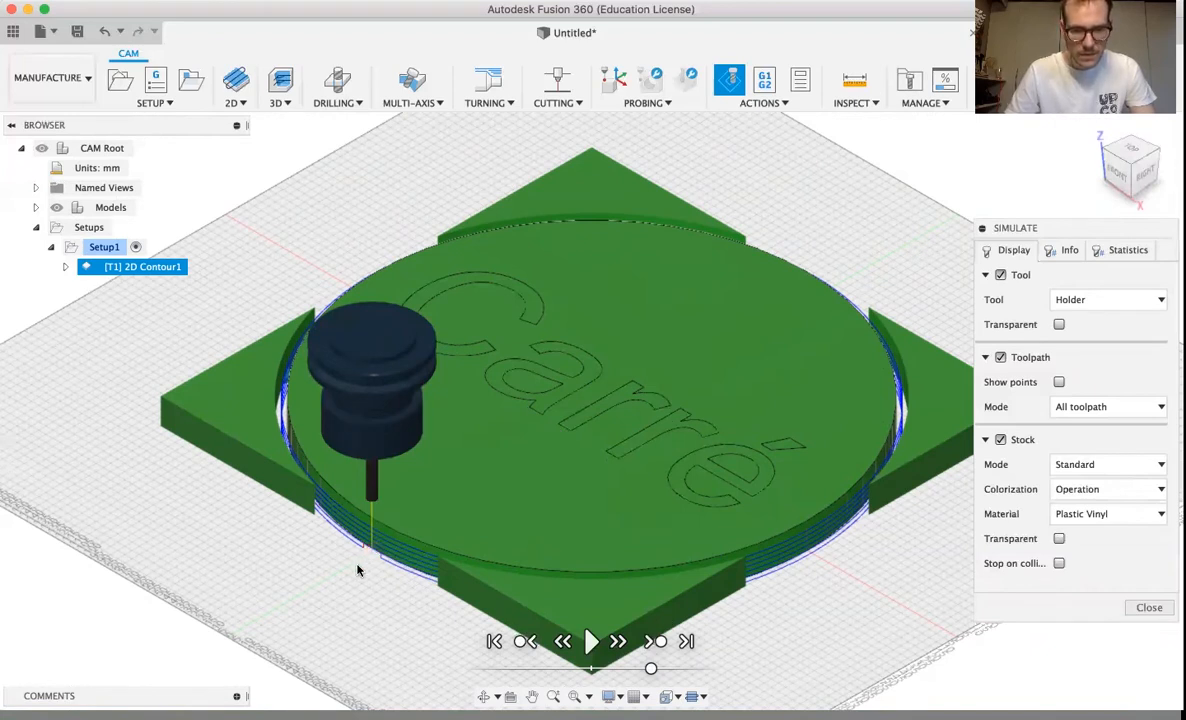
scroll(362, 560, "up", 5)
scroll(358, 569, "down", 2)
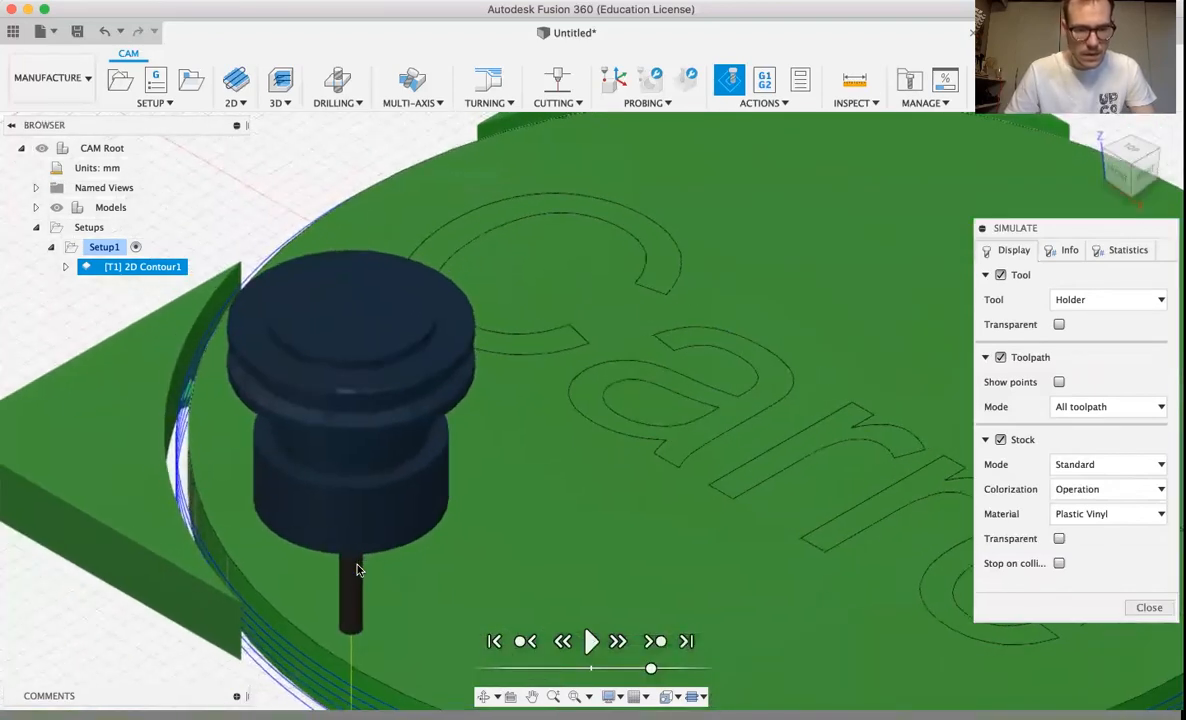
left_click(1131, 152)
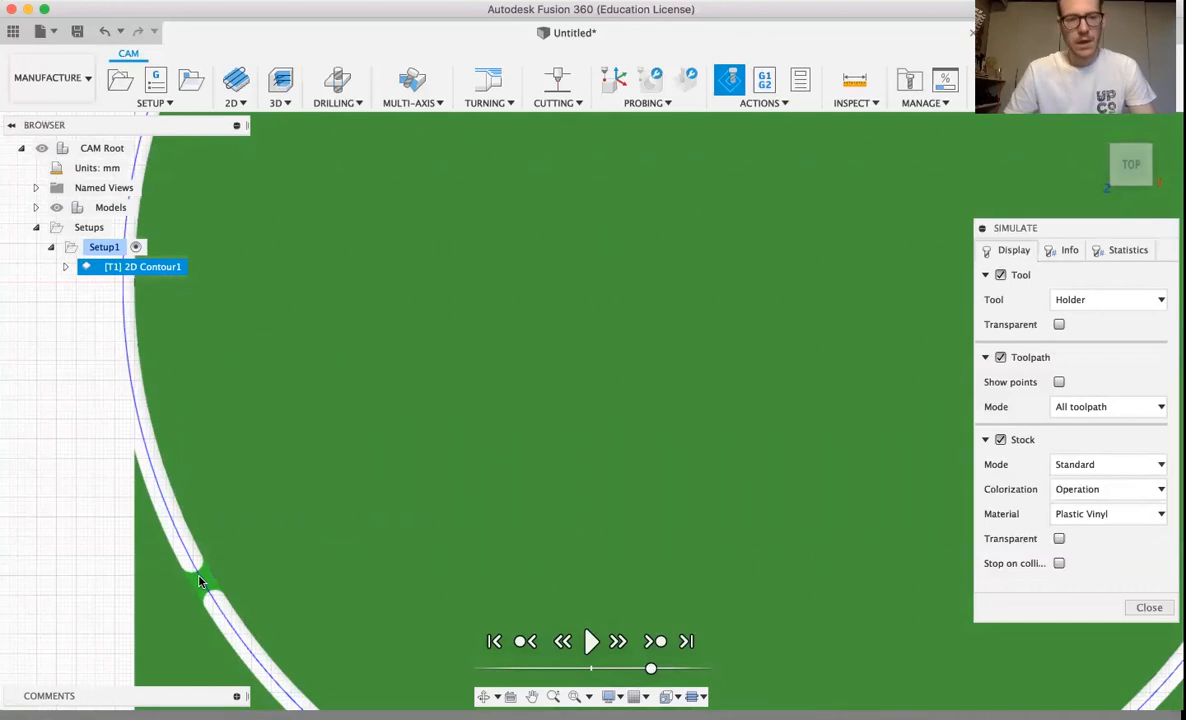
scroll(507, 390, "down", 3)
scroll(507, 390, "down", 5)
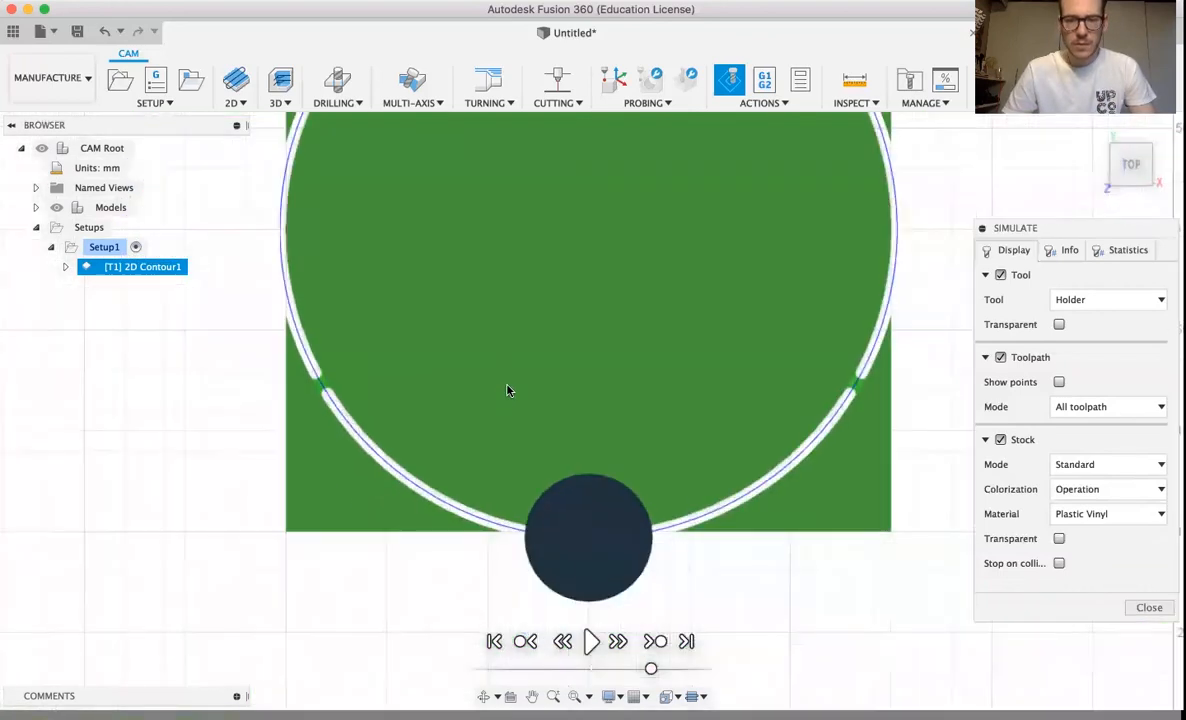
scroll(545, 347, "down", 2)
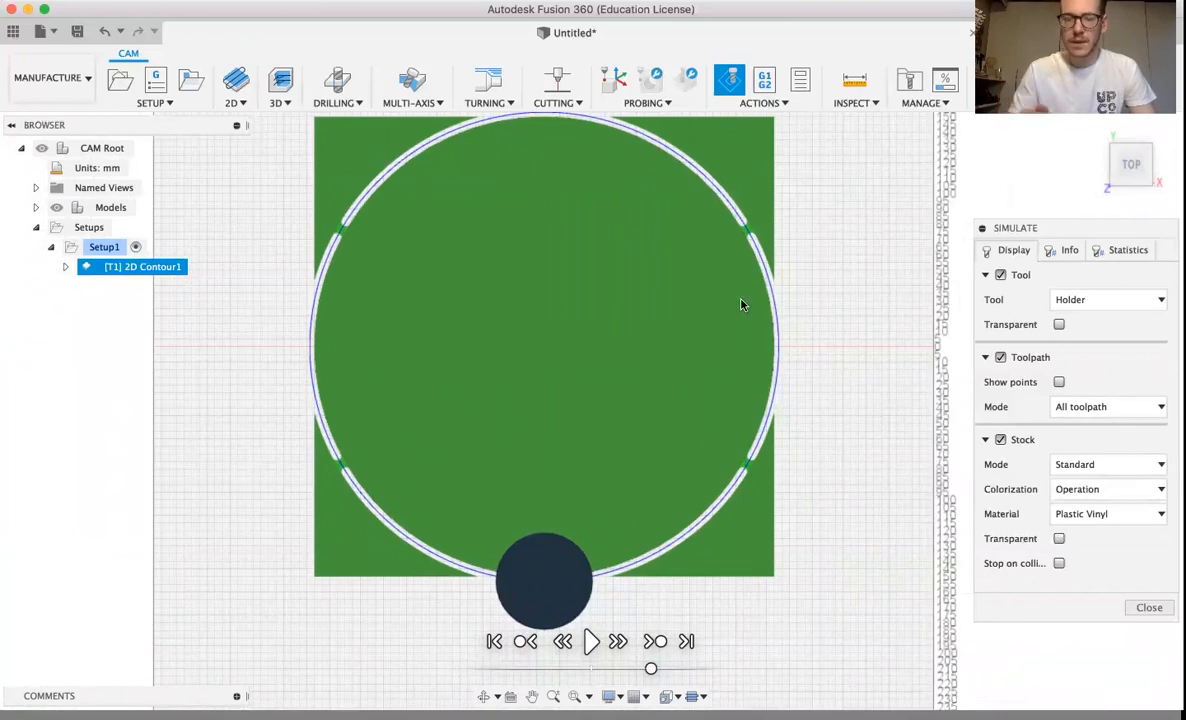
left_click(1146, 607)
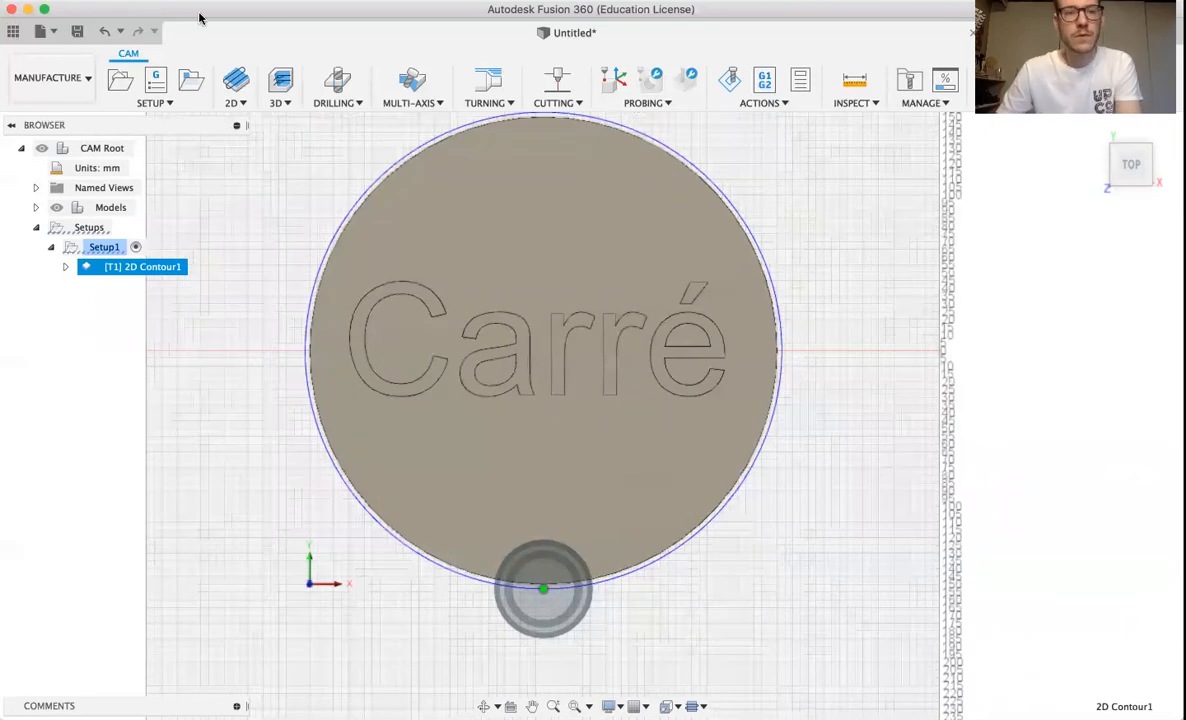
Create a 2D Pocket operation and select all the letters of "Carré", including the accent, as pocket geometry
left_click(233, 100)
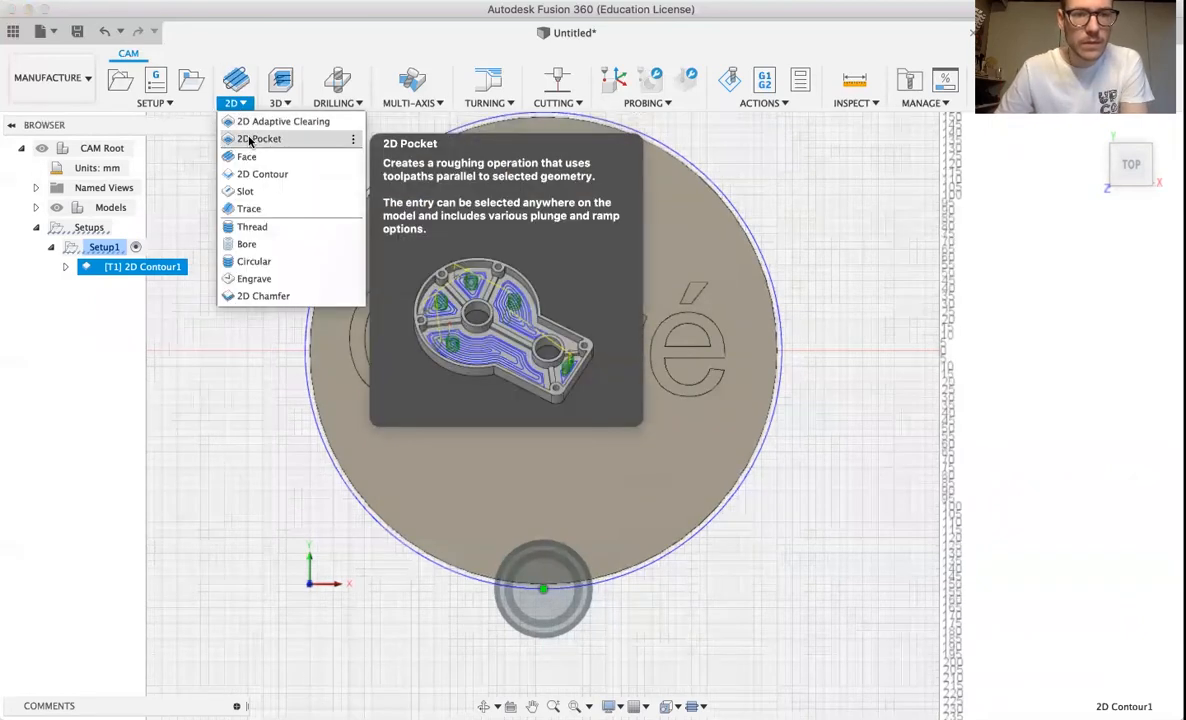
left_click(252, 139)
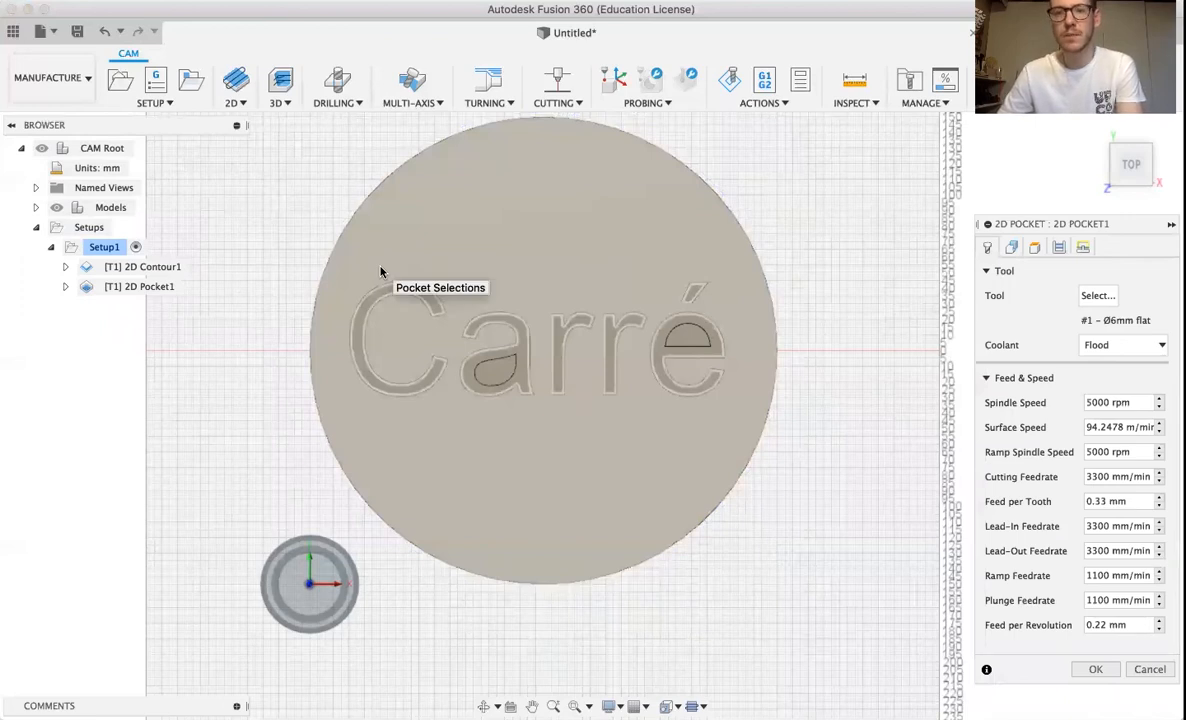
left_click(361, 318)
scroll(476, 376, "up", 5)
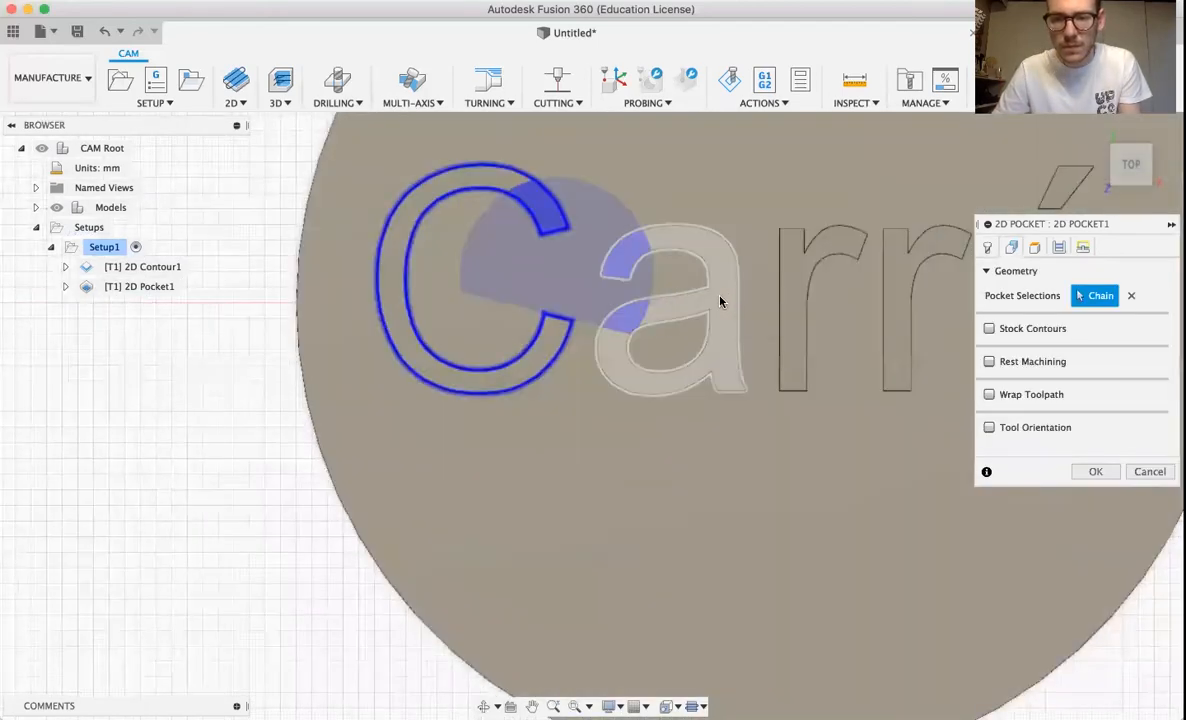
left_click(720, 300)
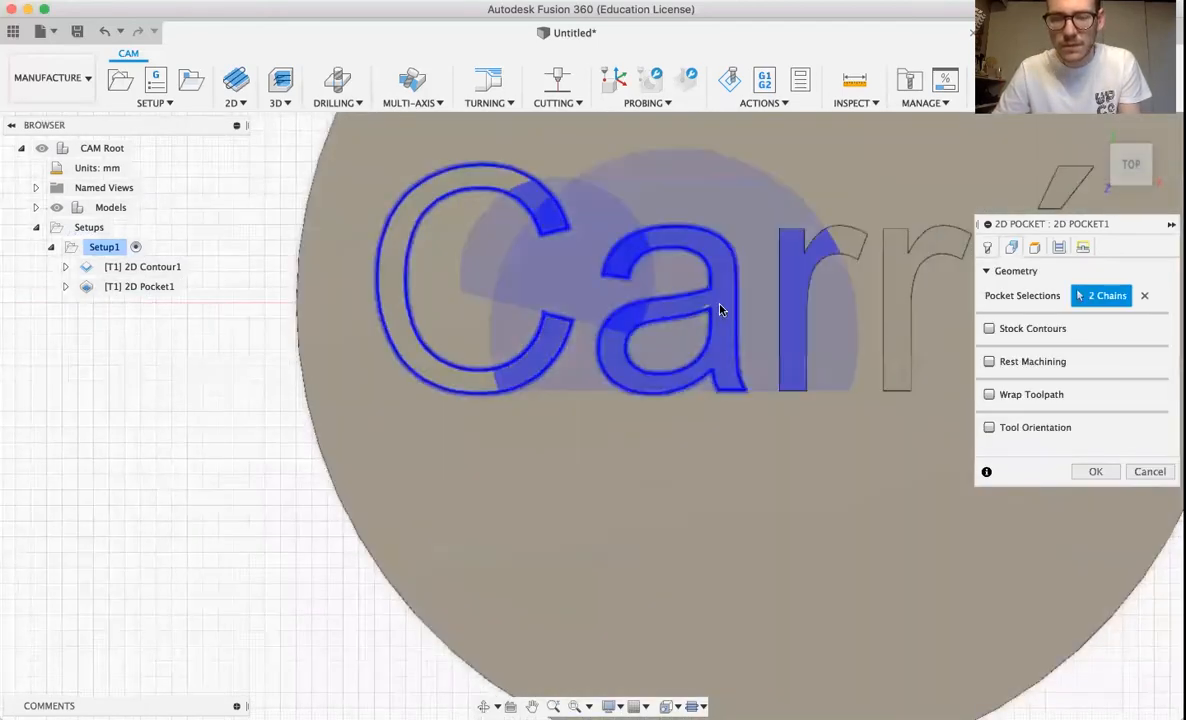
left_click(792, 293)
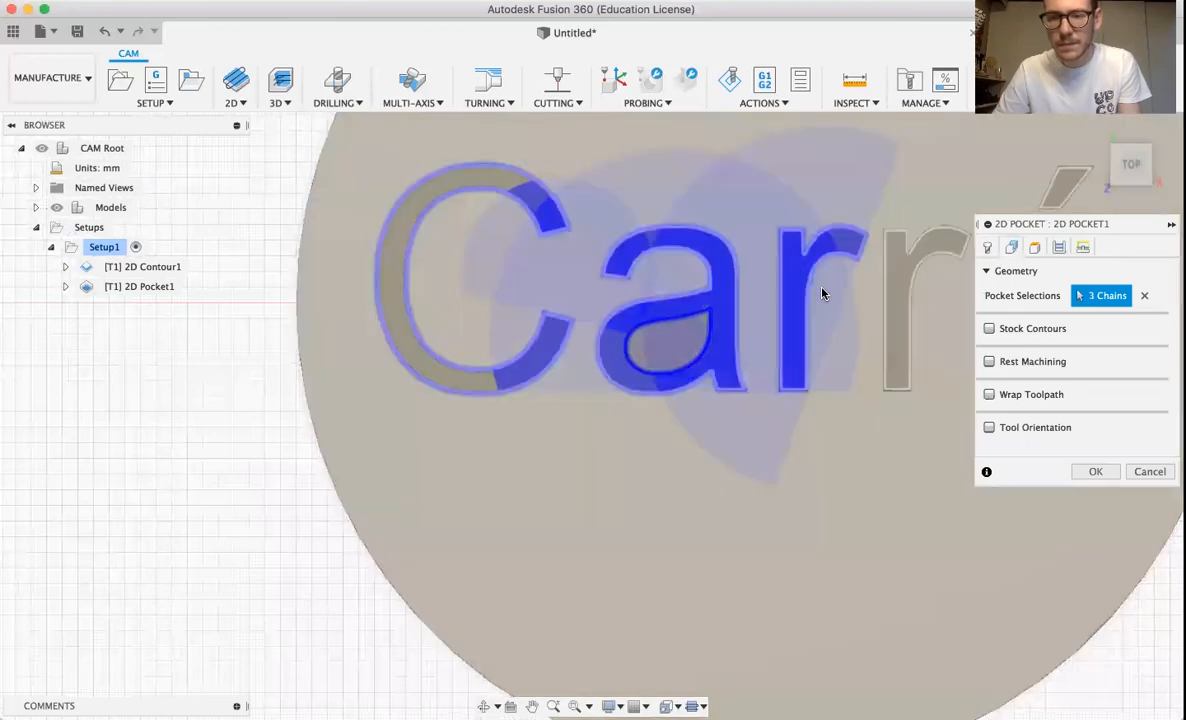
left_click(906, 316)
scroll(860, 318, "right", 5)
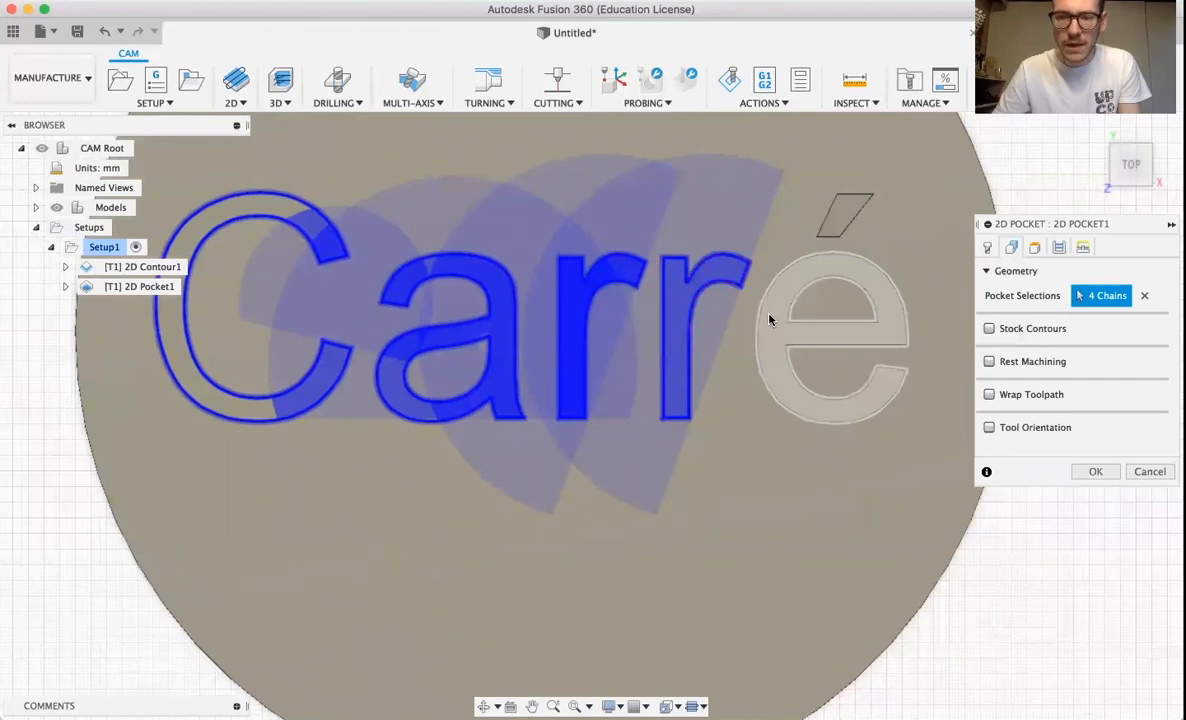
left_click(772, 315)
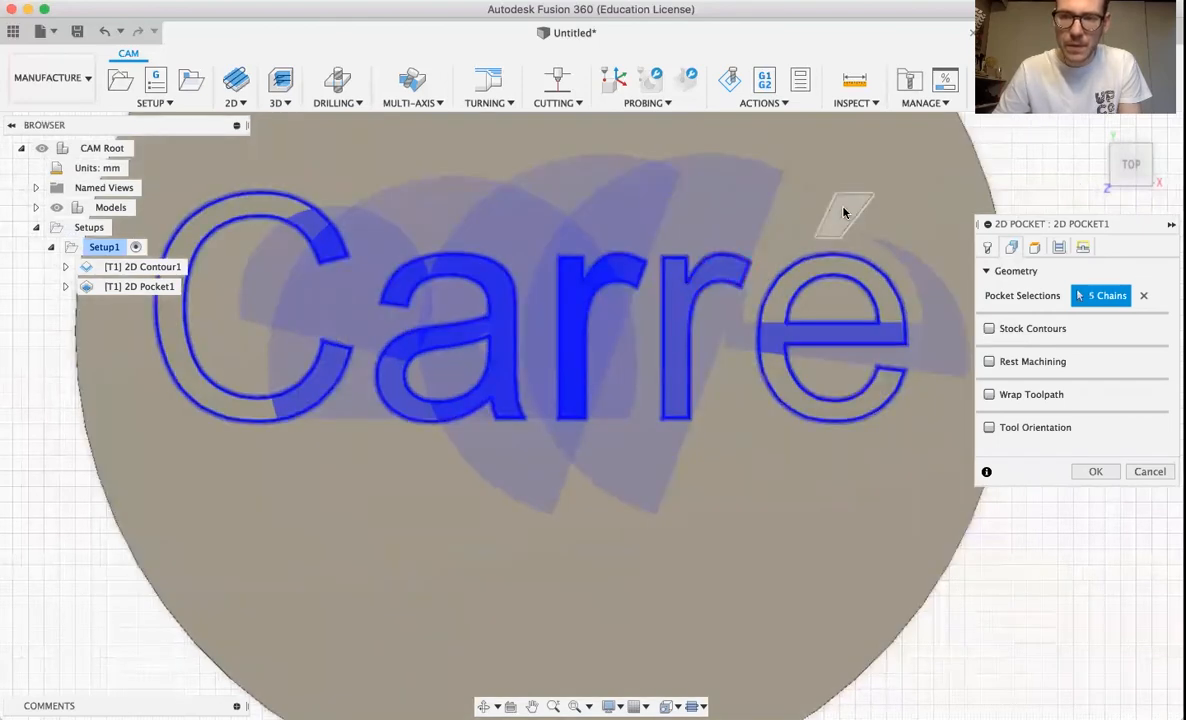
left_click(843, 210)
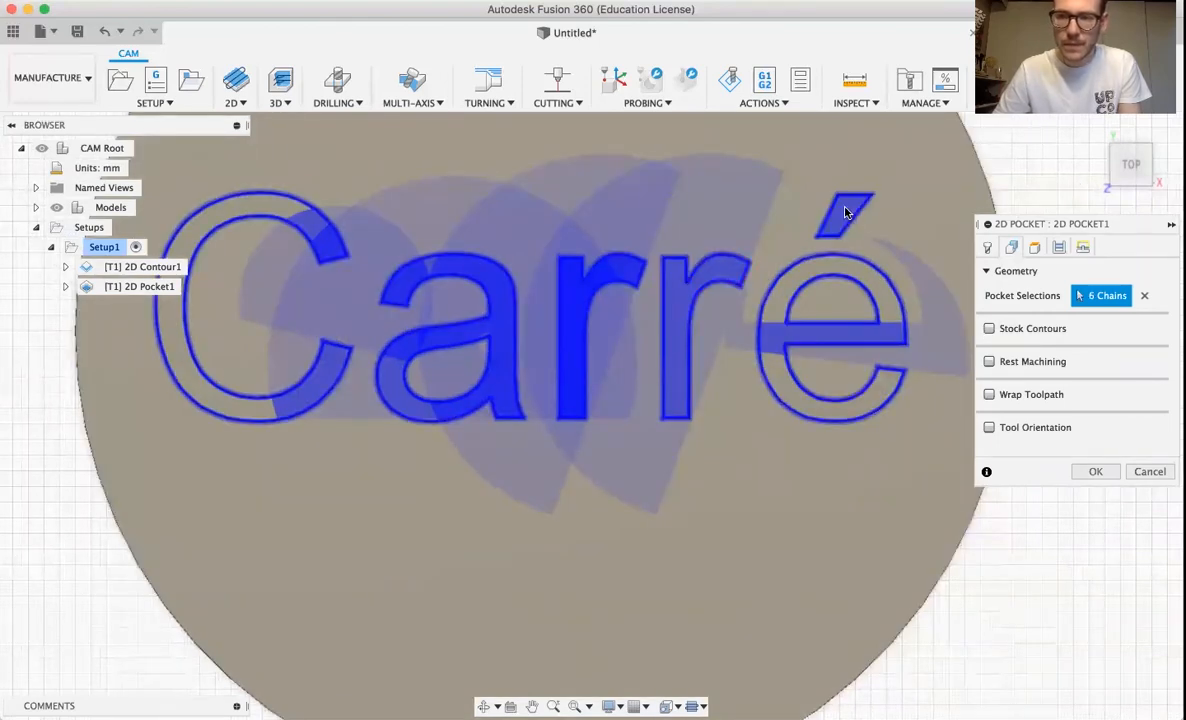
Check the pocket's 6 mm flat tool and feeds, and disable stock to leave for its passes
left_click(988, 249)
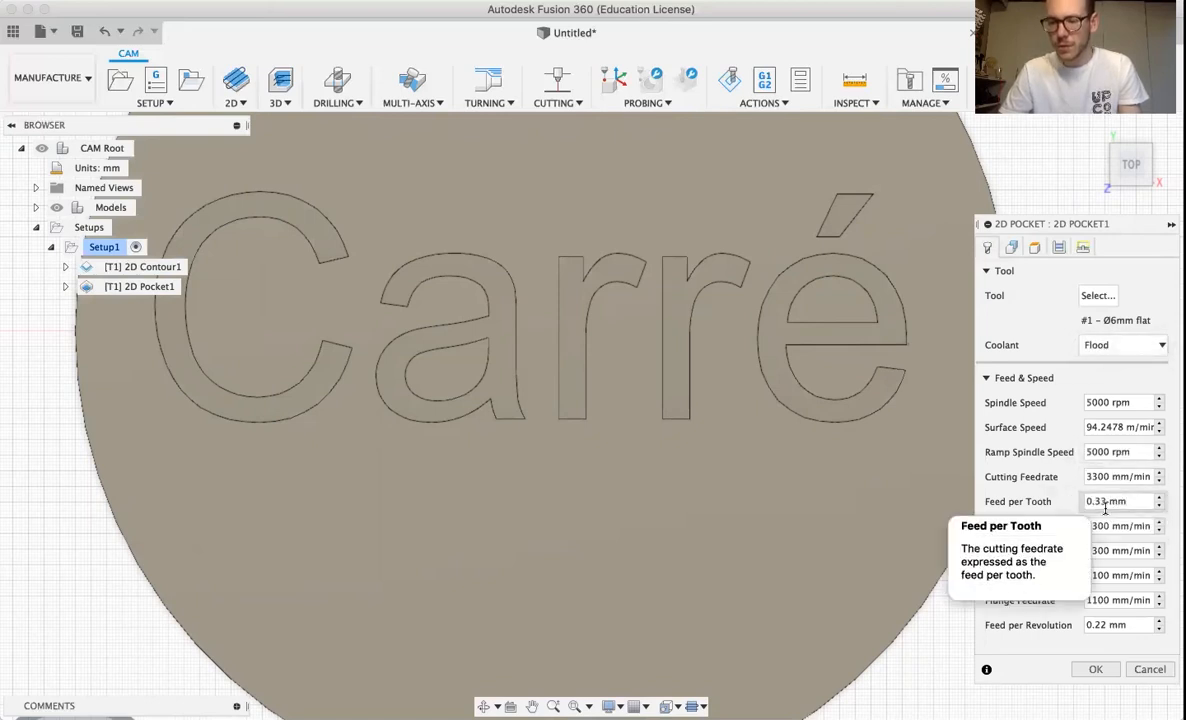
left_click(1060, 250)
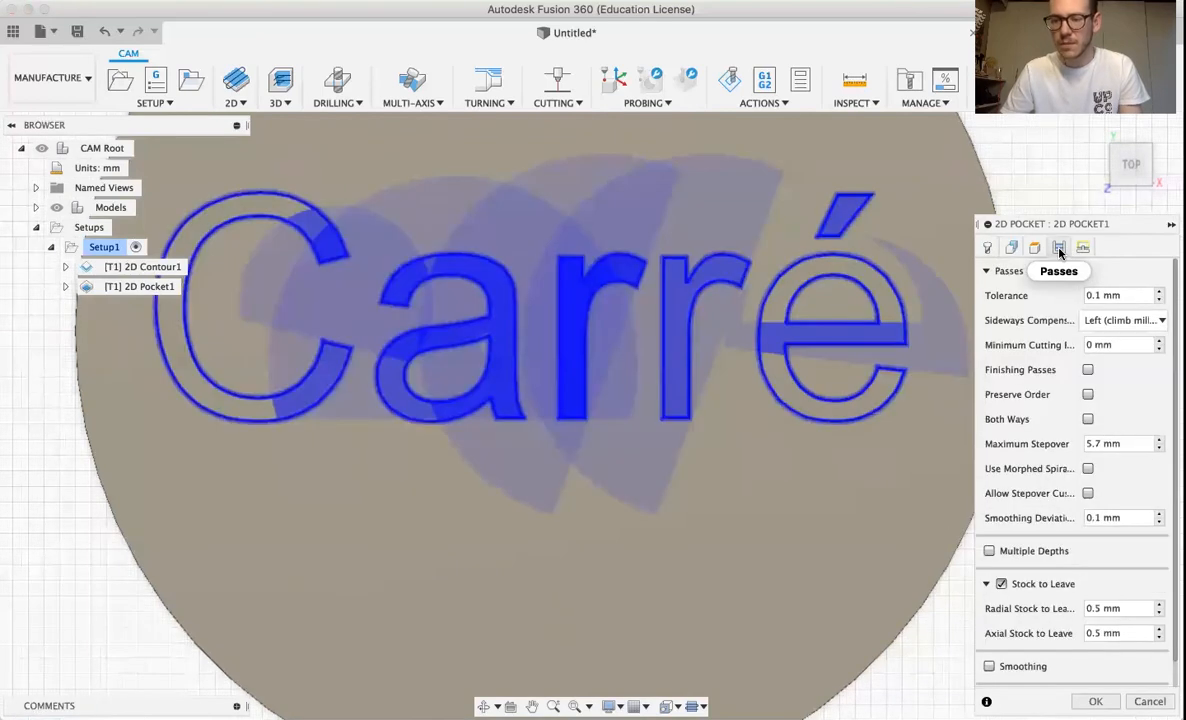
left_click(1002, 586)
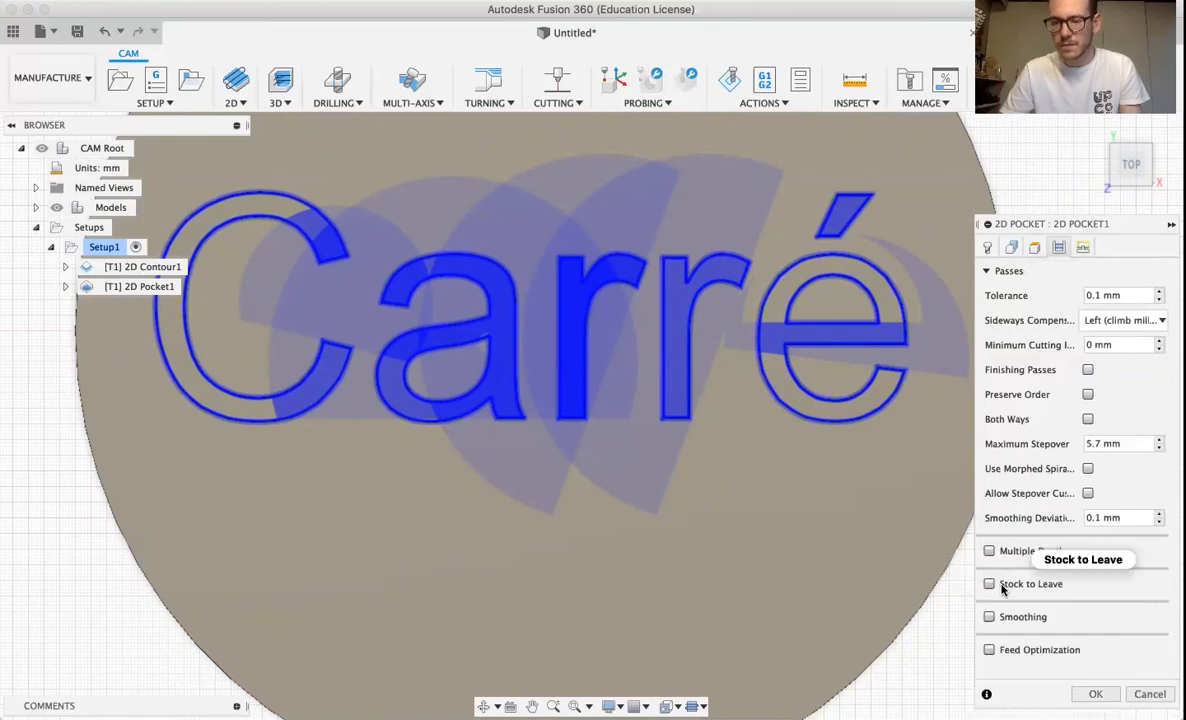
mouse_move(1002, 588)
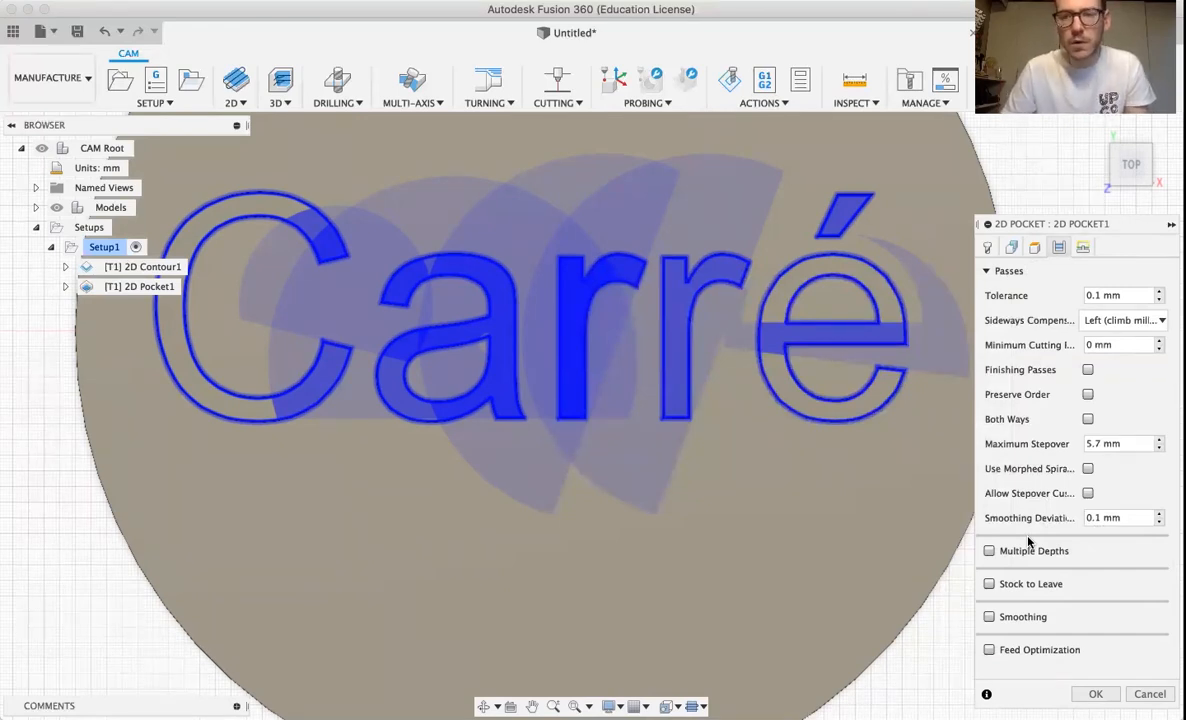
Turn off the lead-in and lead-out for the letter pocket
left_click(1085, 249)
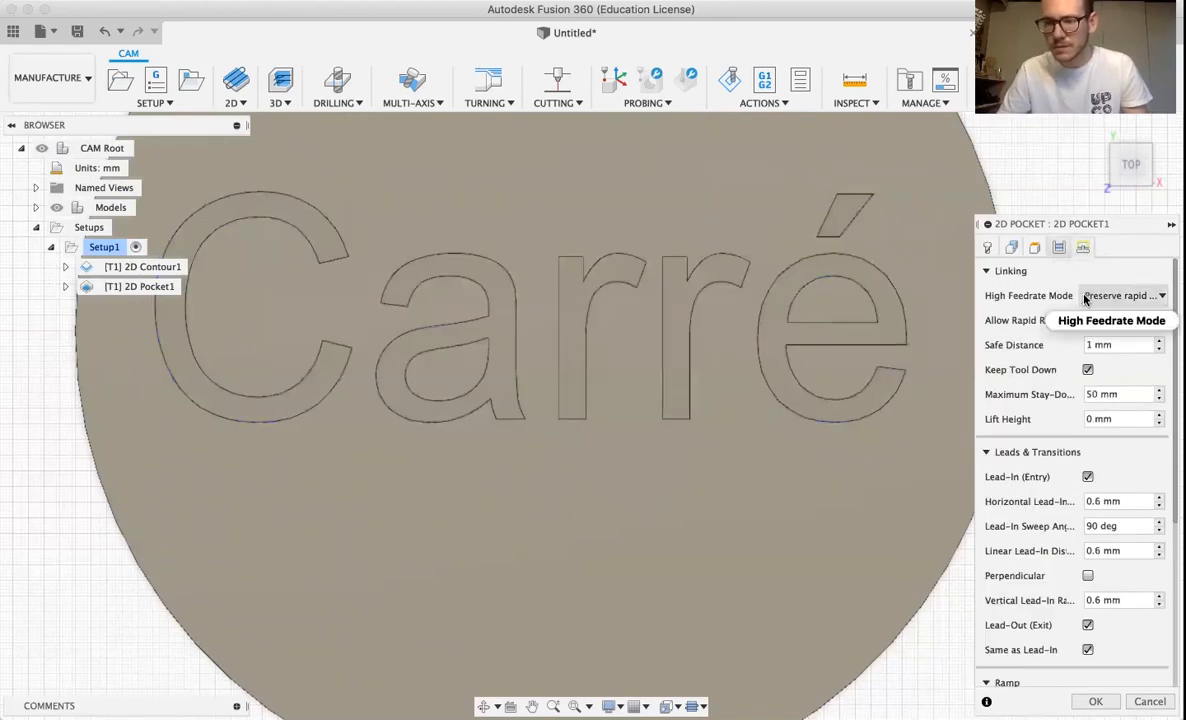
left_click(1087, 477)
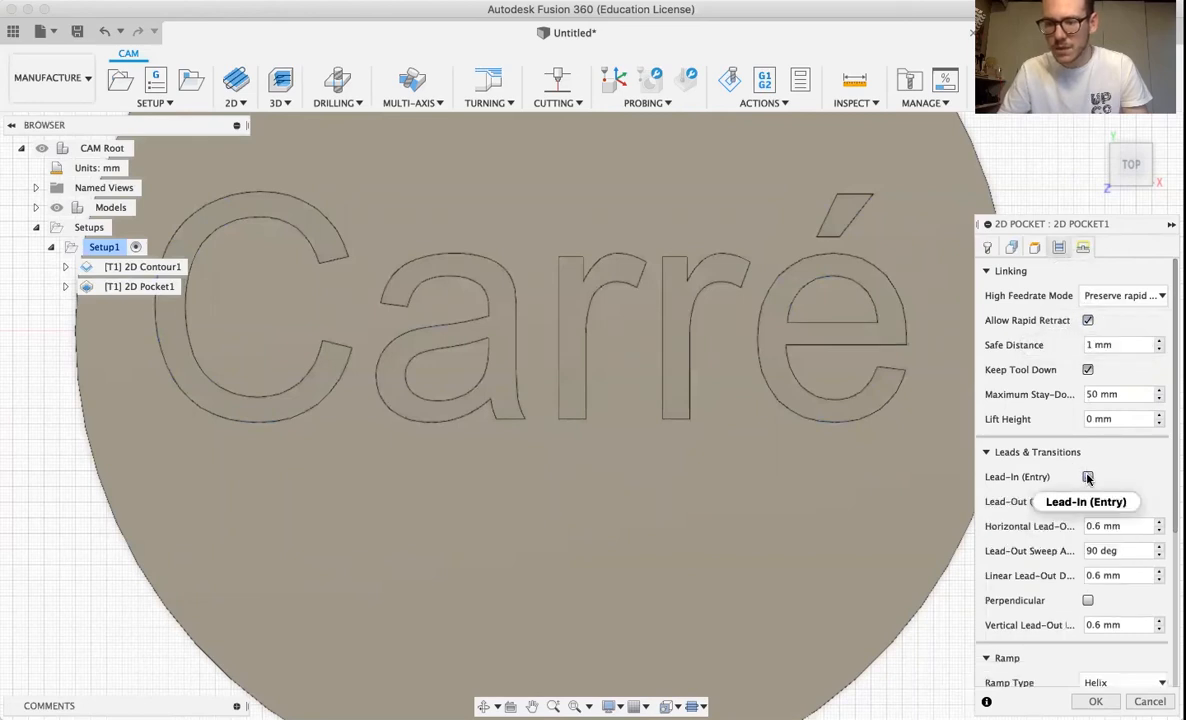
left_click(1087, 503)
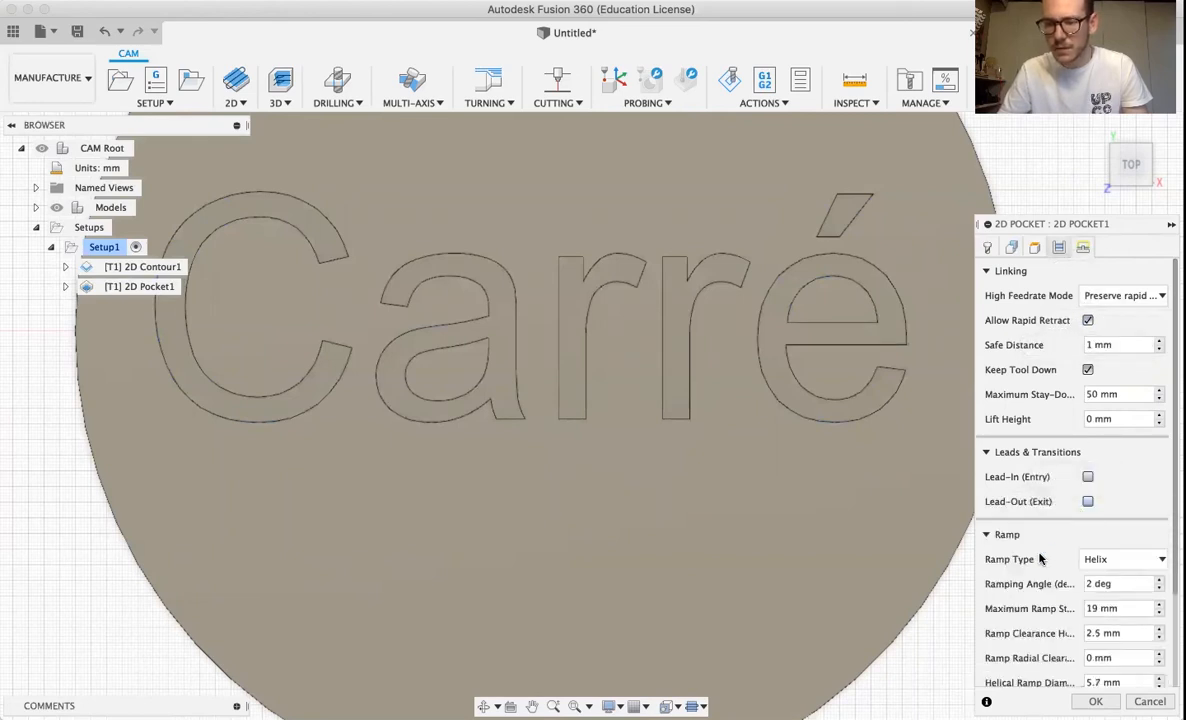
Set the letter pocket's ramp type to Plunge and generate the toolpath
scroll(1000, 555, "down", 3)
left_click(1158, 503)
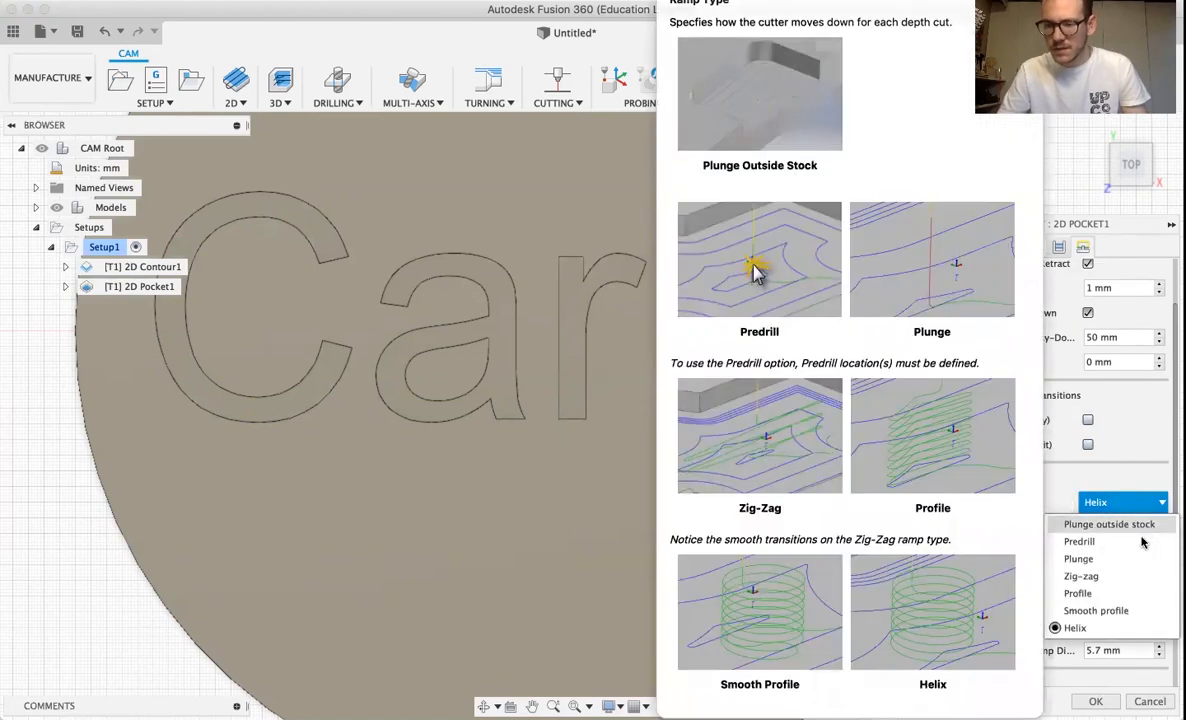
left_click(1133, 563)
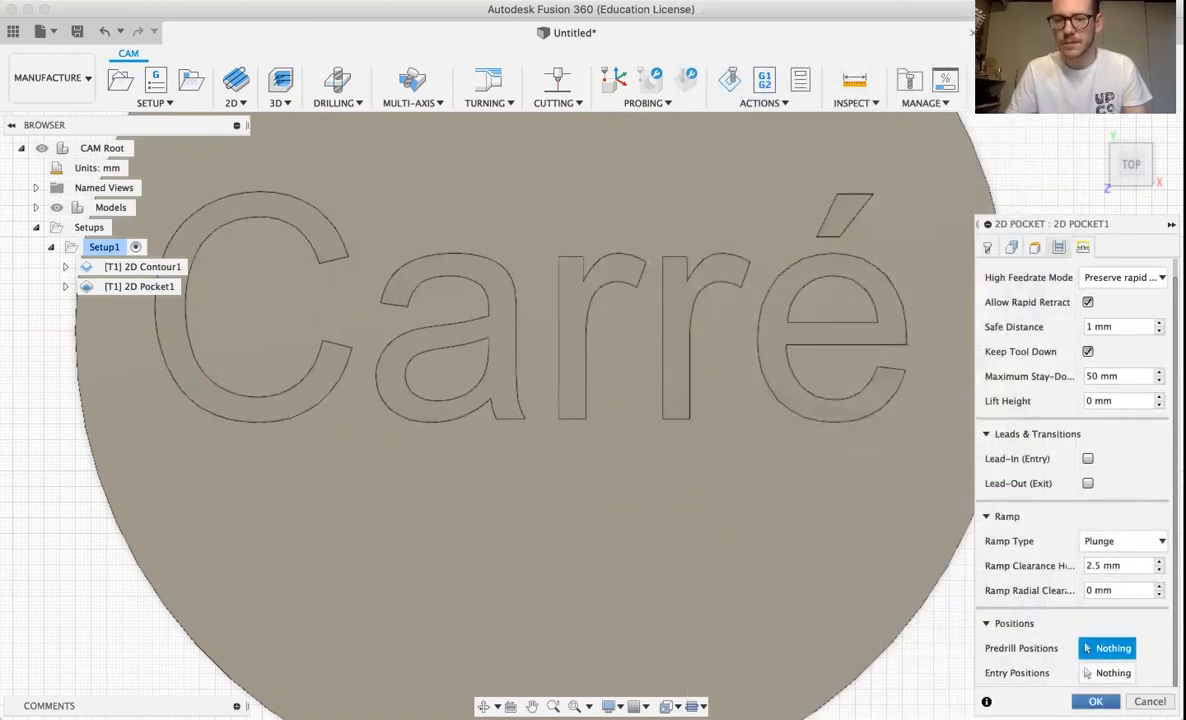
key("Return")
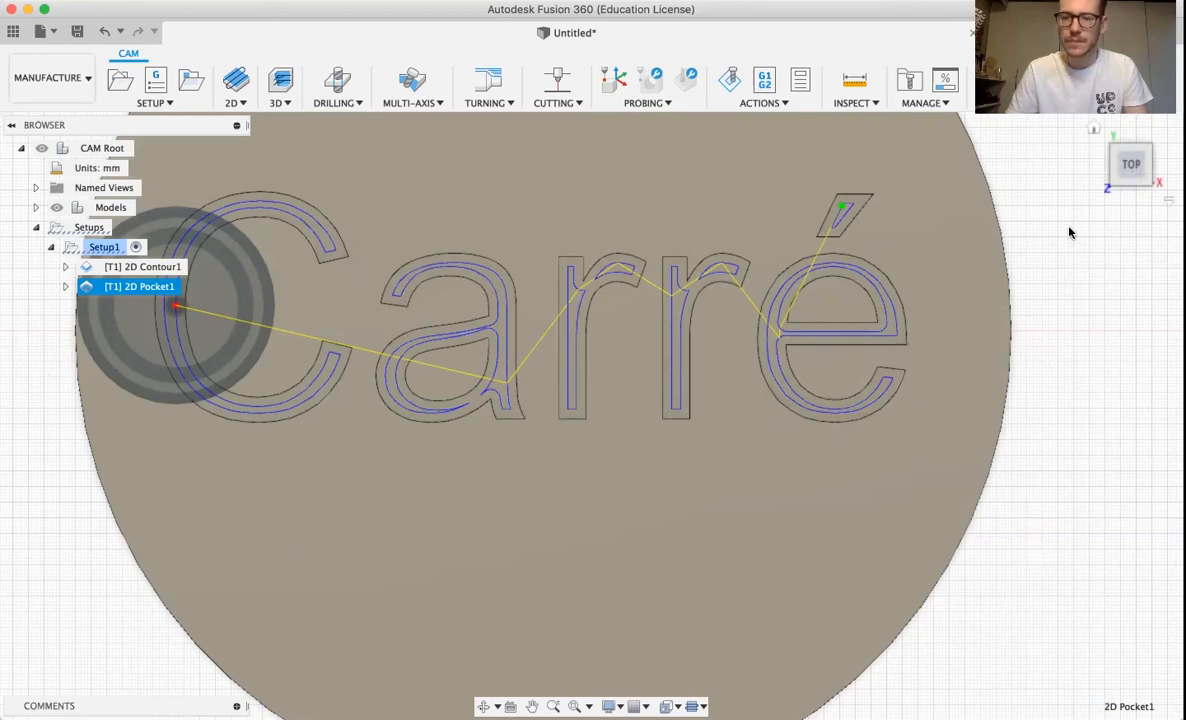
Simulate the 2D Pocket toolpath and inspect the engraved letters from the home and top views
left_click(757, 104)
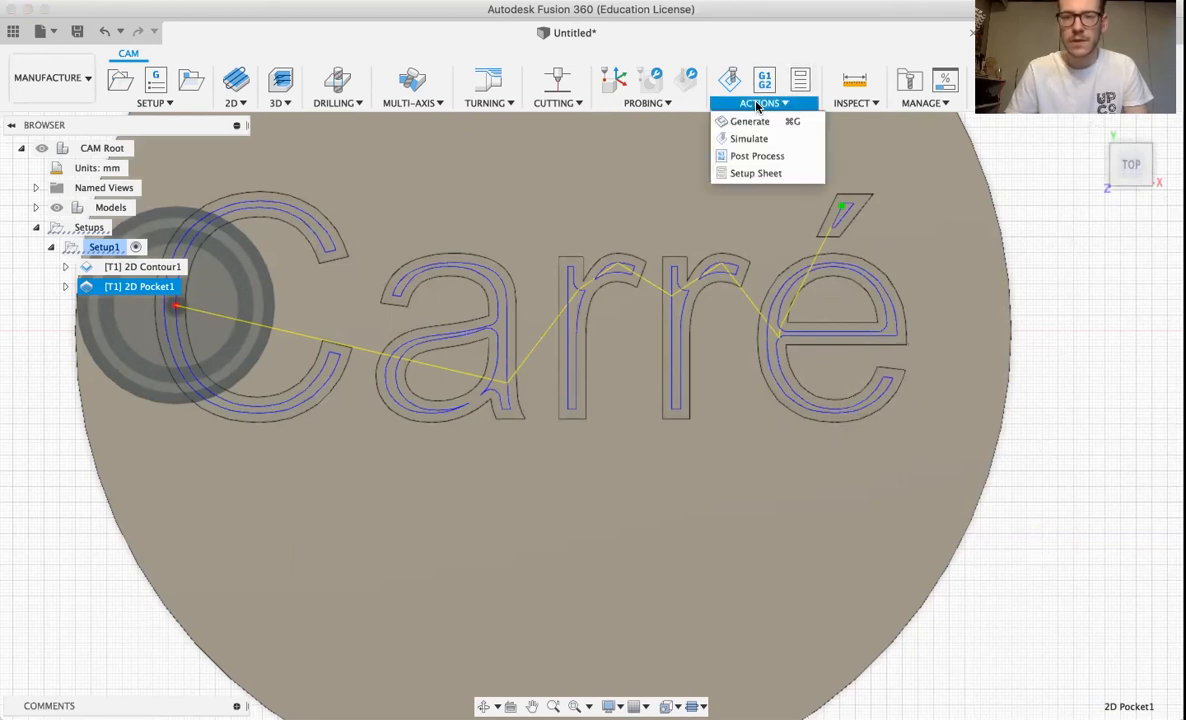
left_click(748, 140)
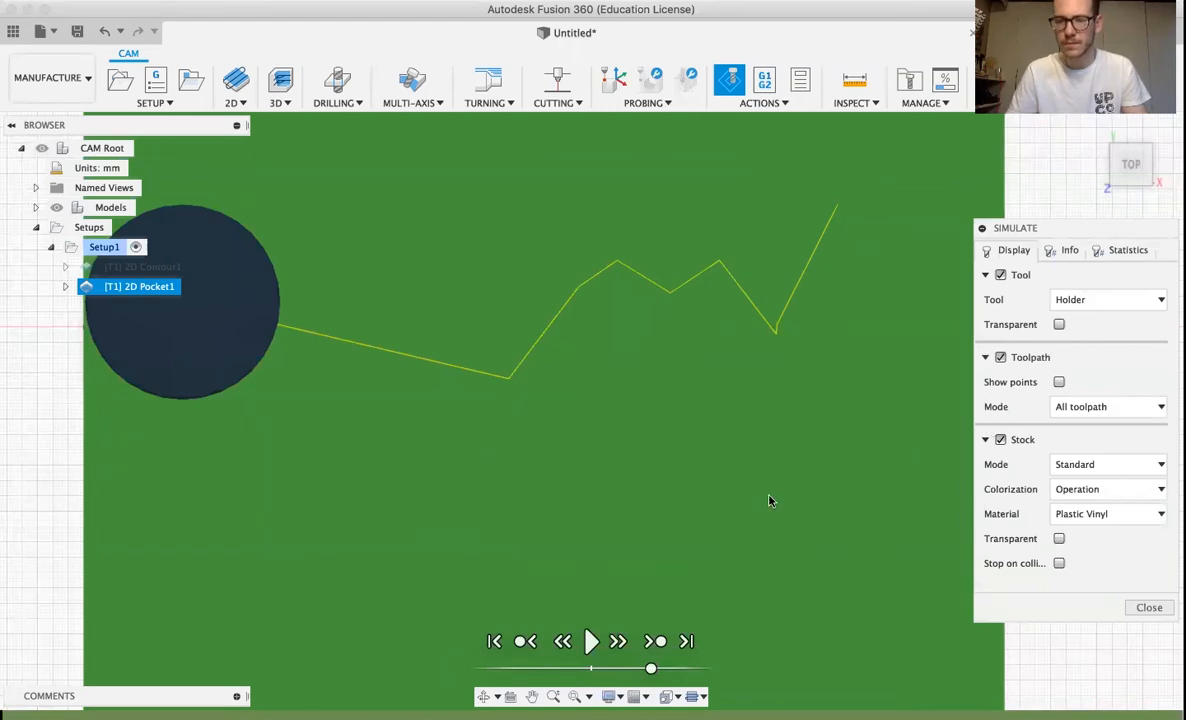
left_click(1095, 130)
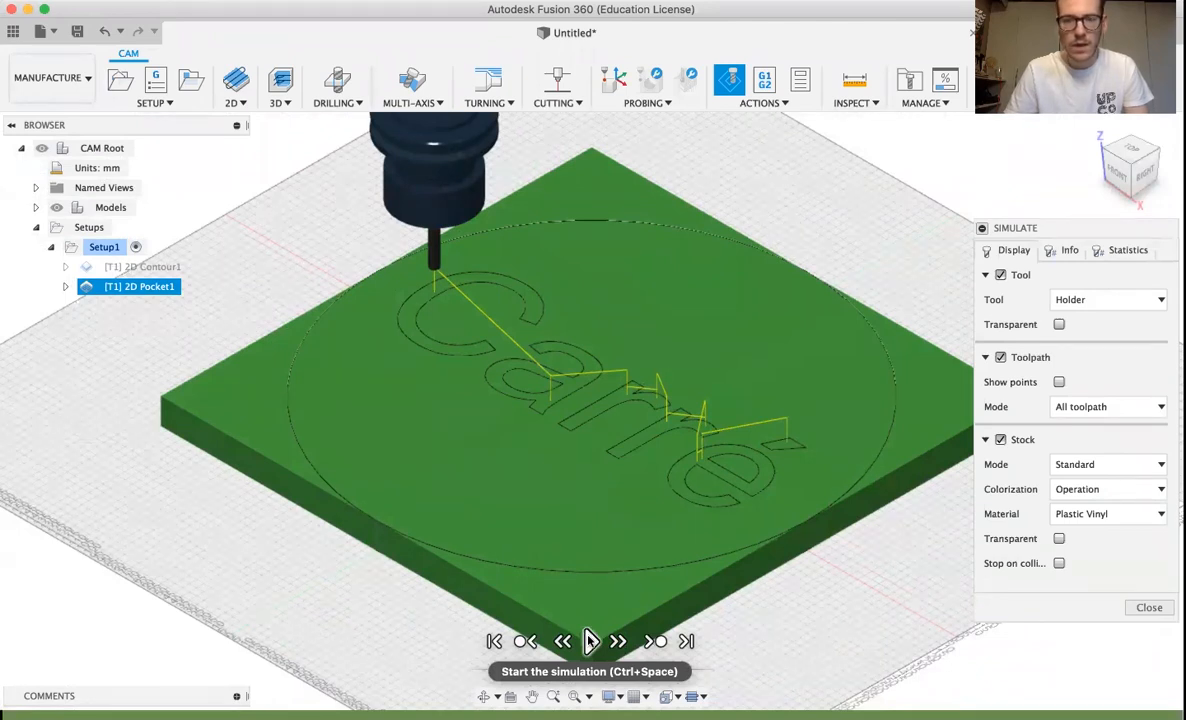
left_click(591, 641)
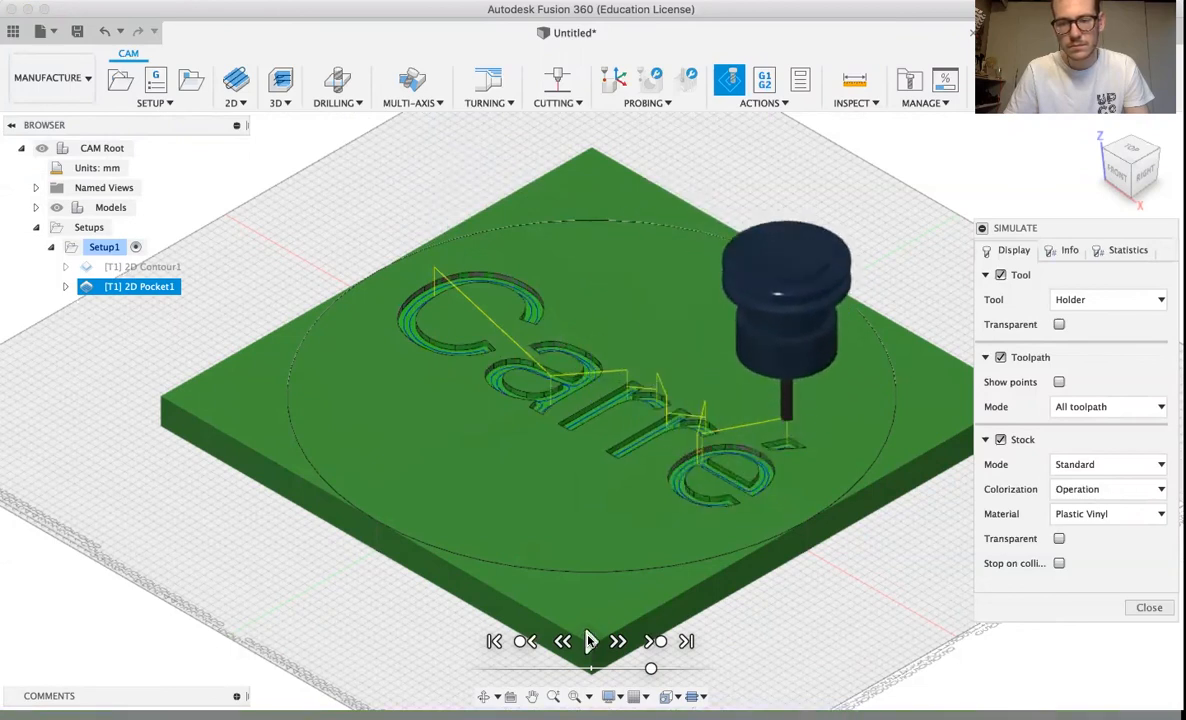
left_click(1133, 150)
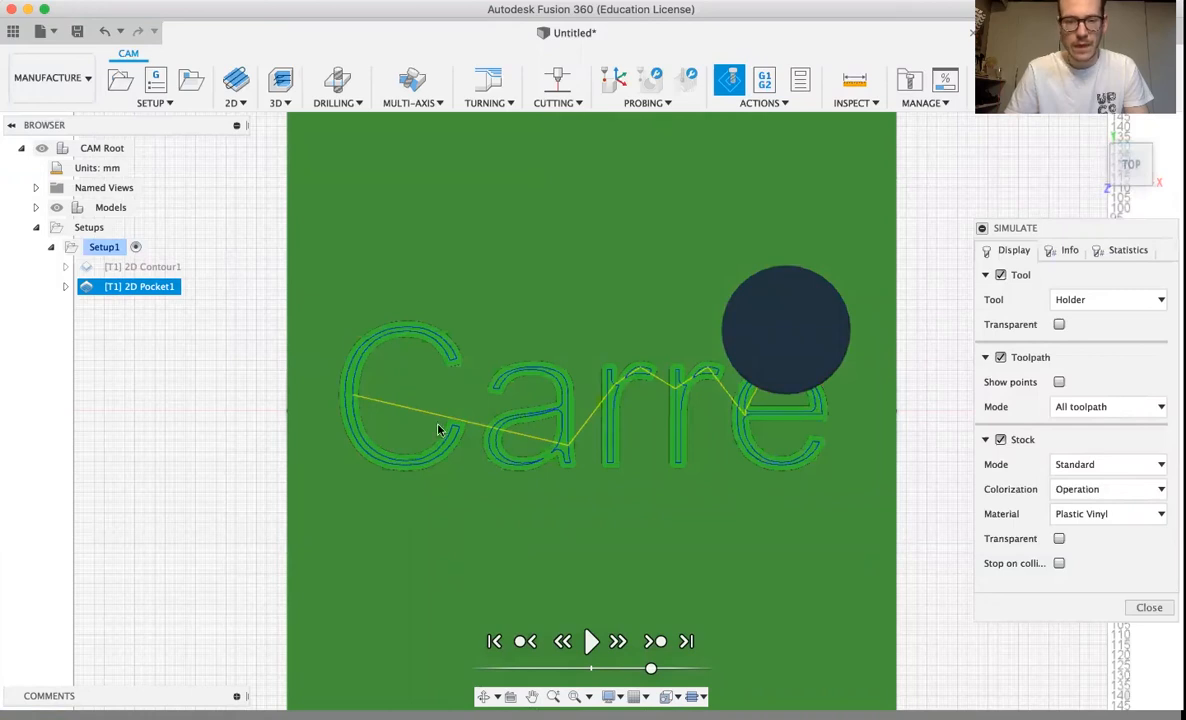
scroll(453, 423, "up", 5)
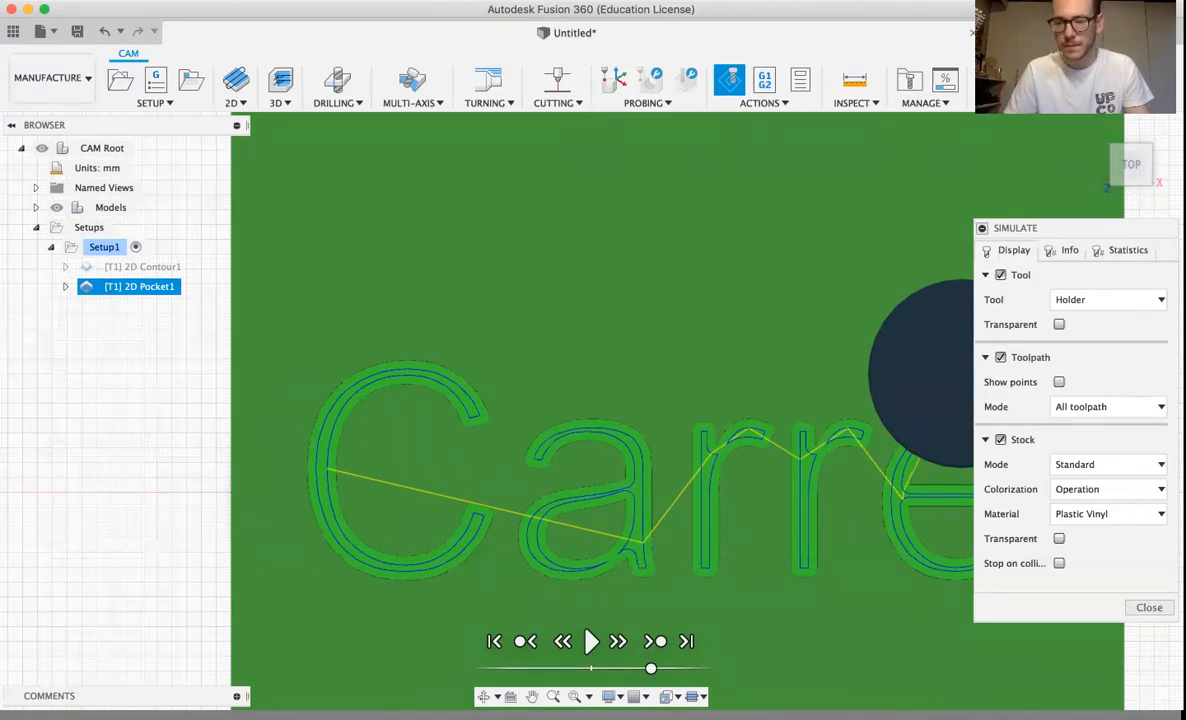
left_click(1149, 608)
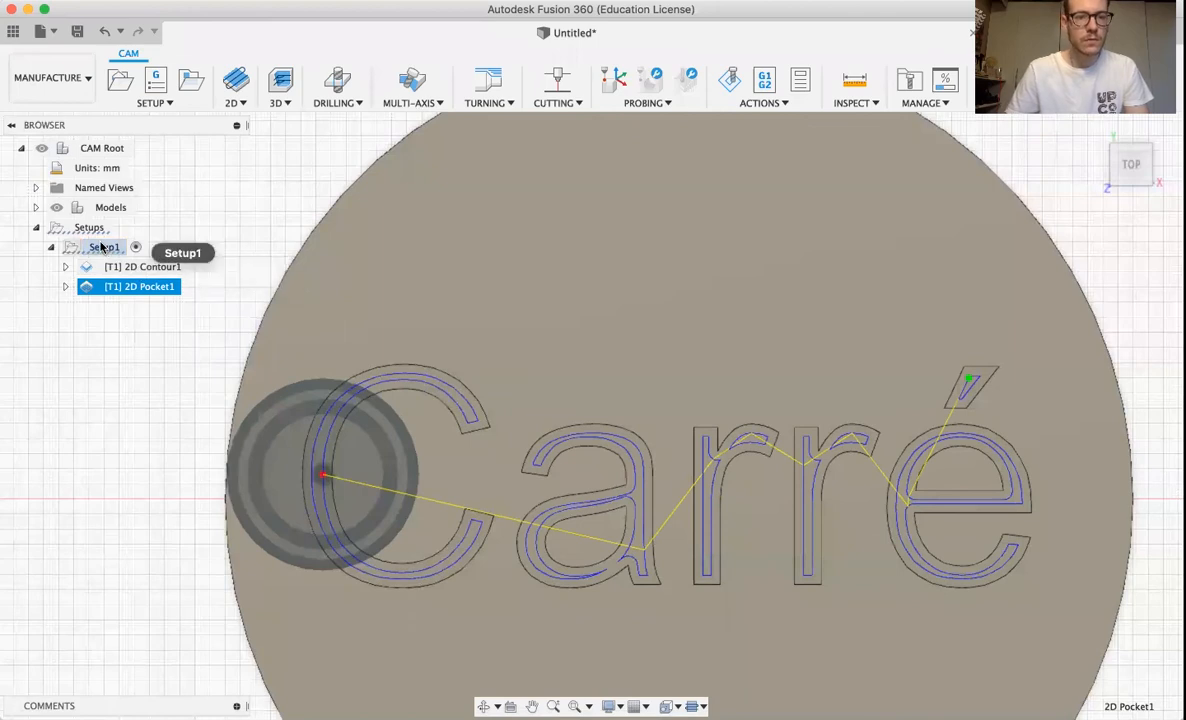
Simulate all of Setup1's toolpaths and check the machining order of the outer contour and the letter pockets
left_click(101, 247)
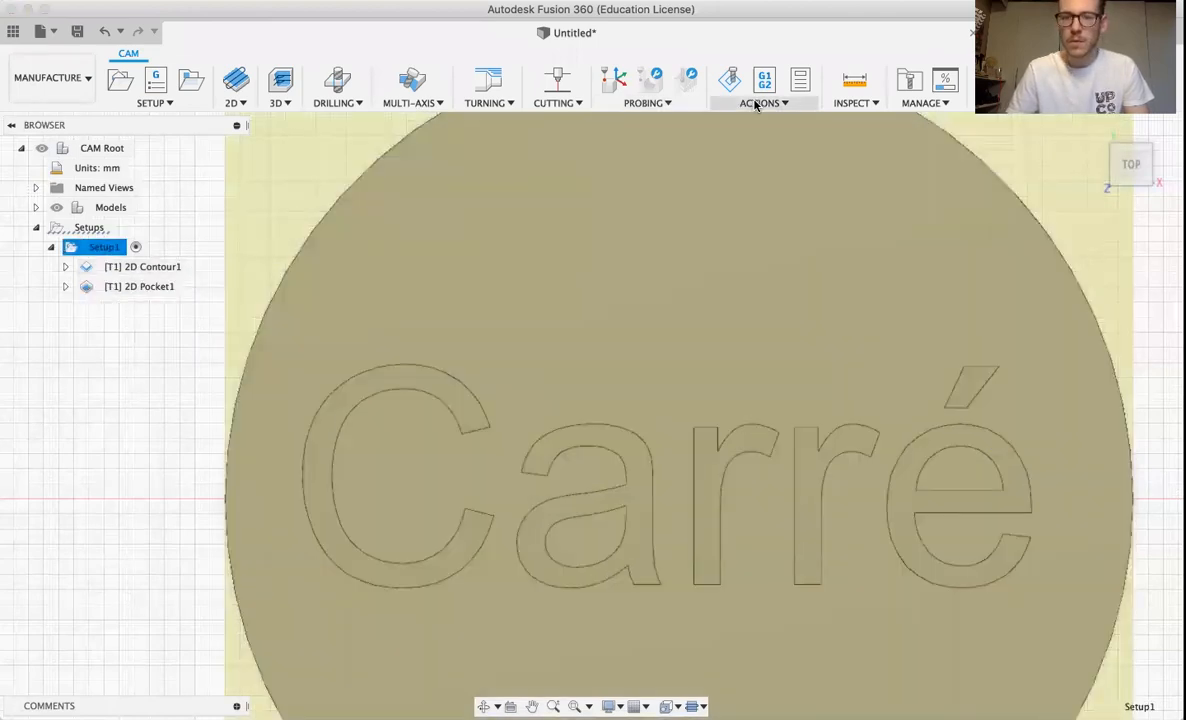
left_click(760, 103)
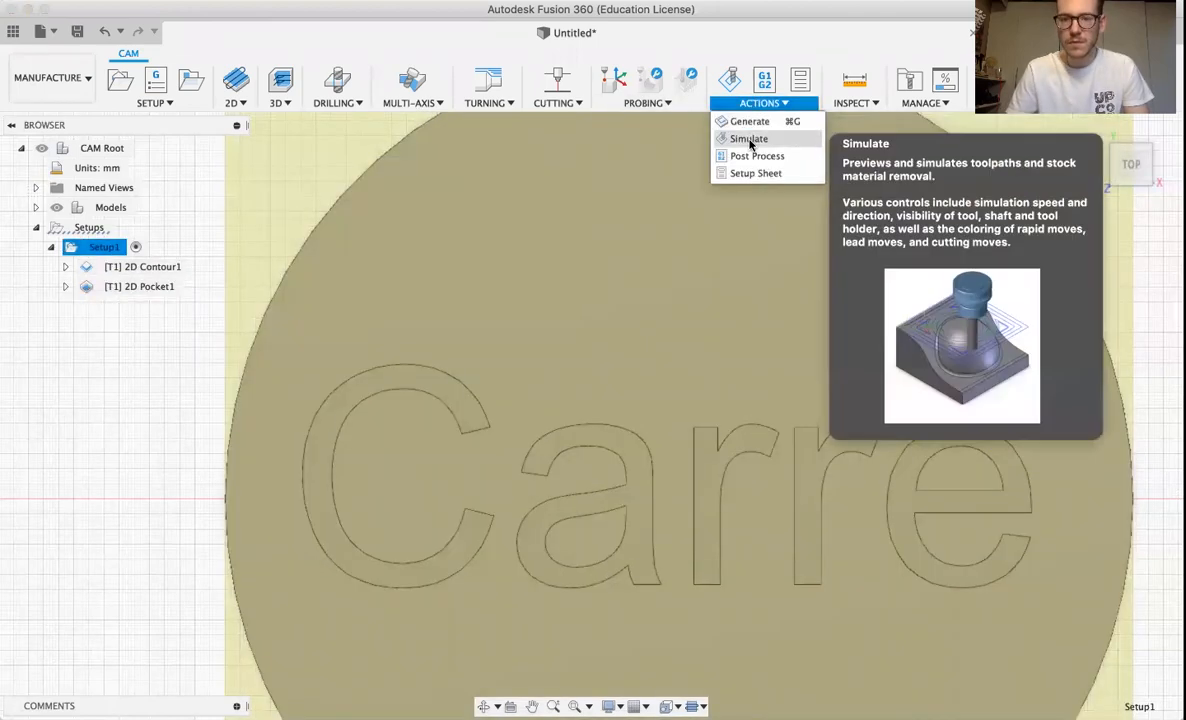
left_click(750, 137)
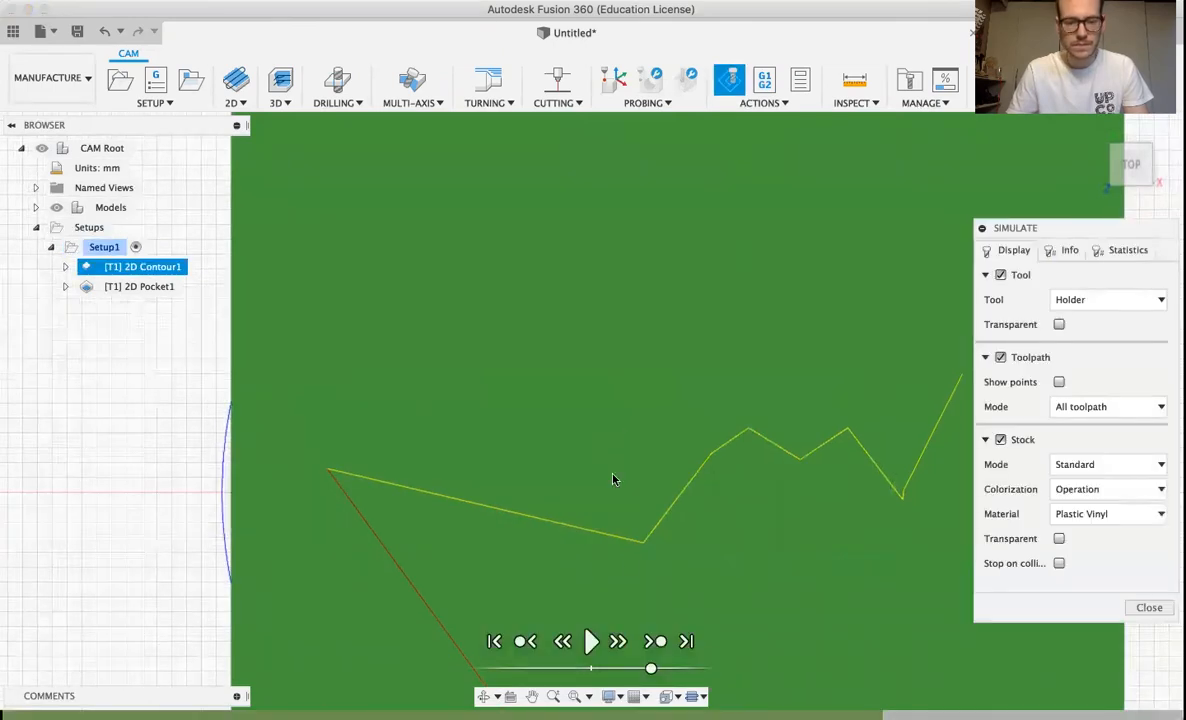
left_click(591, 641)
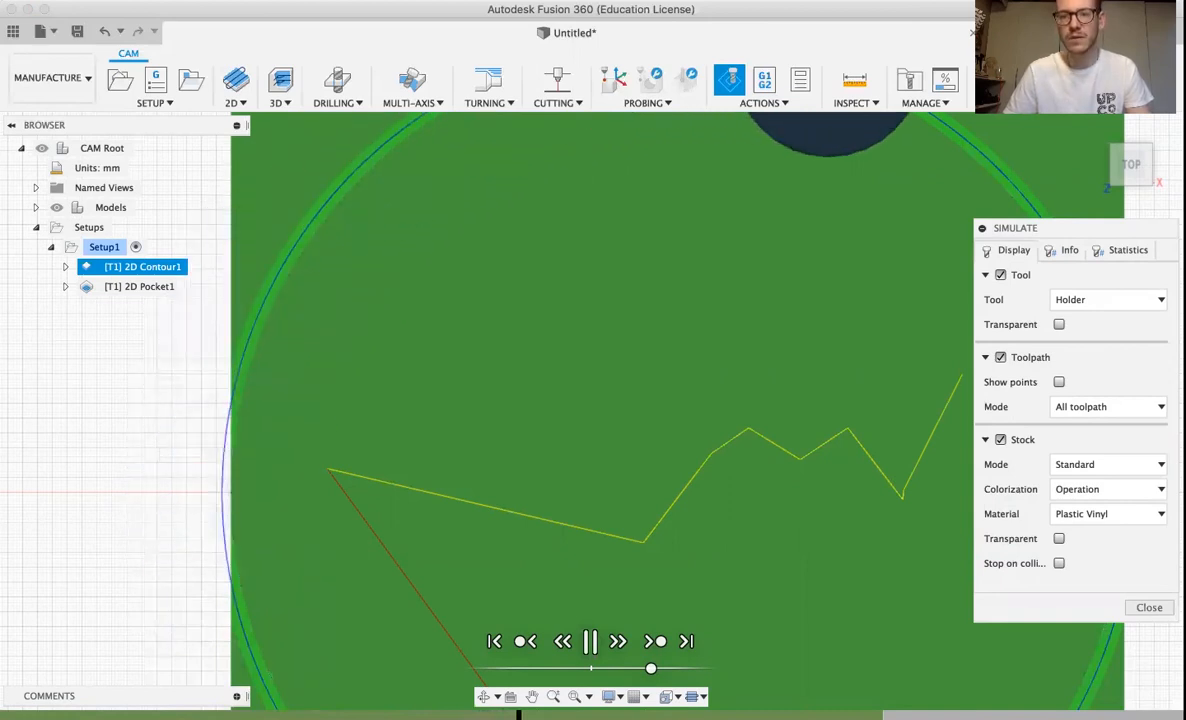
left_click(972, 667)
scroll(972, 667, "down", 3)
scroll(972, 667, "down", 5)
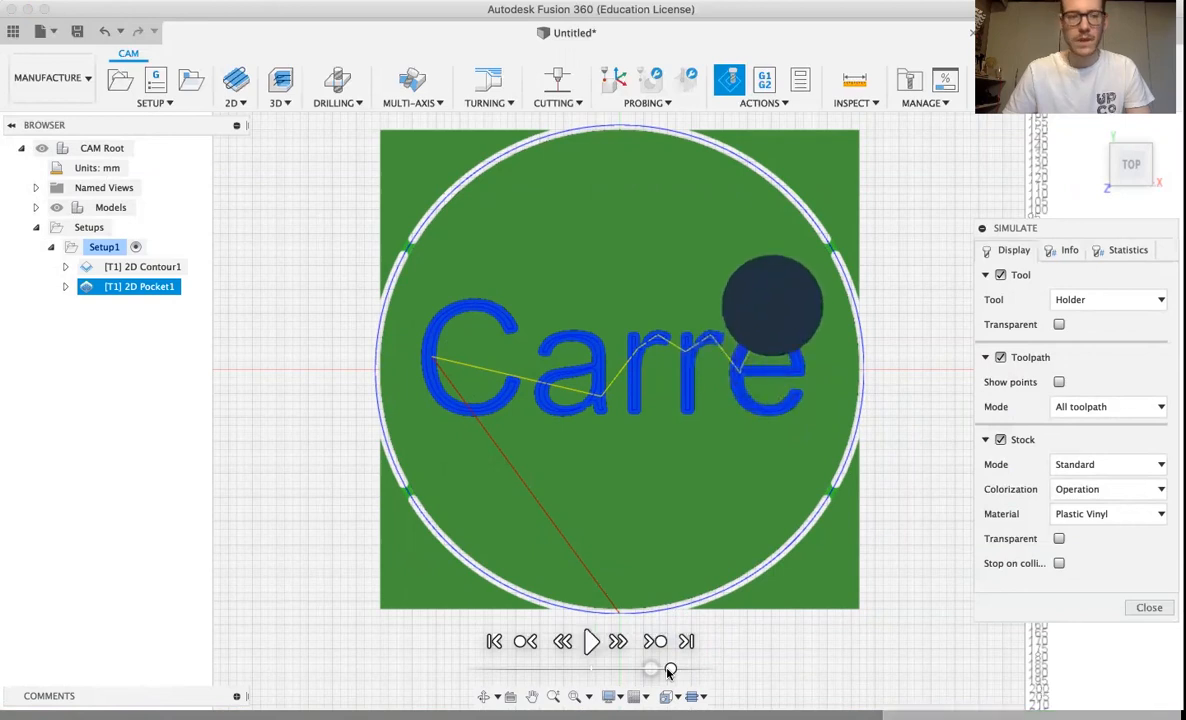
left_click(1149, 608)
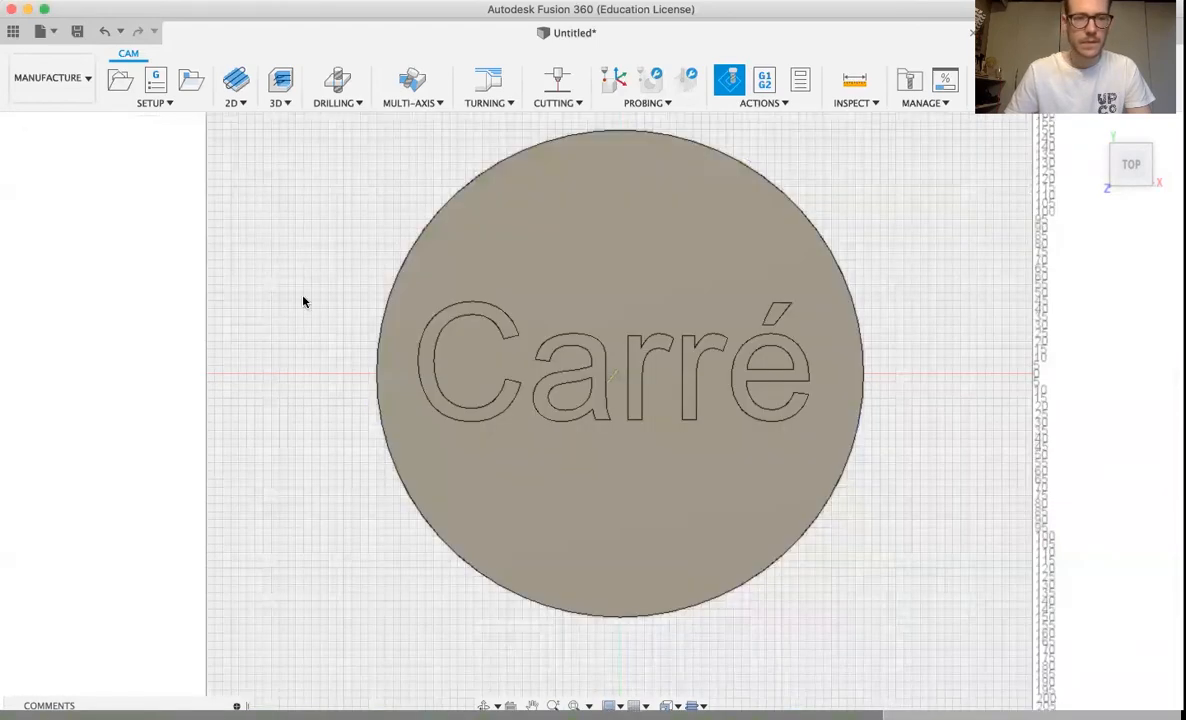
Move the 2D Pocket operation ahead of the 2D Contour in Setup1
left_click(480, 279)
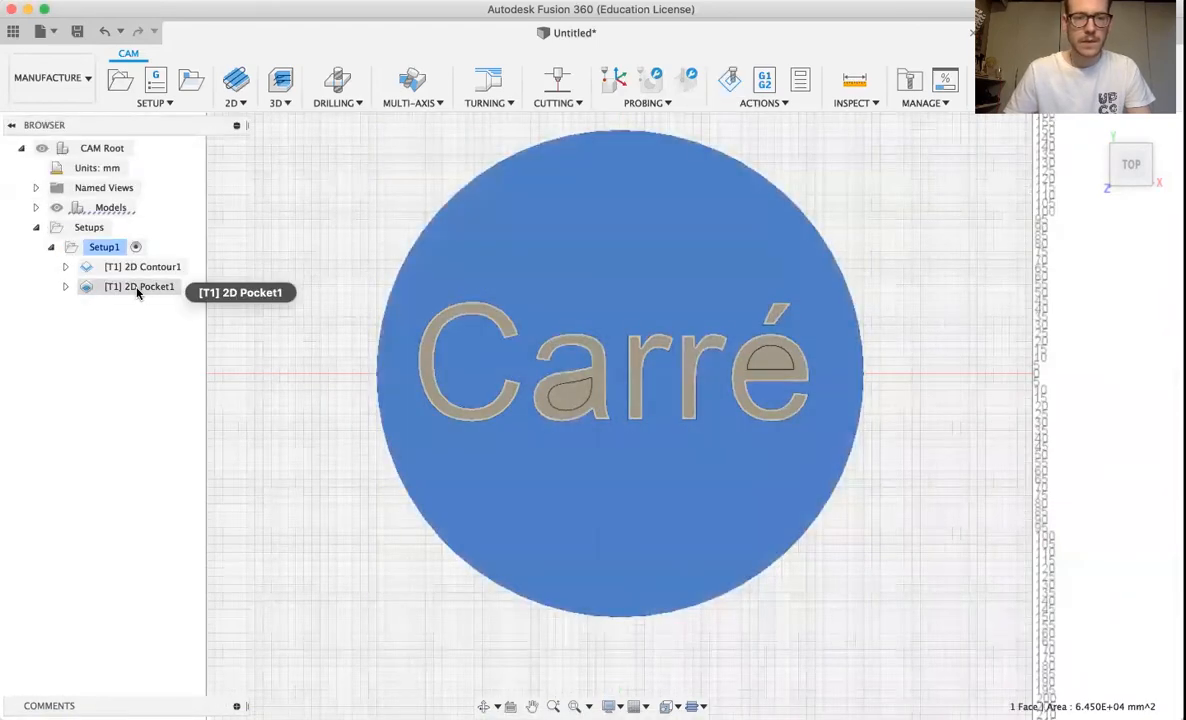
left_click(137, 291)
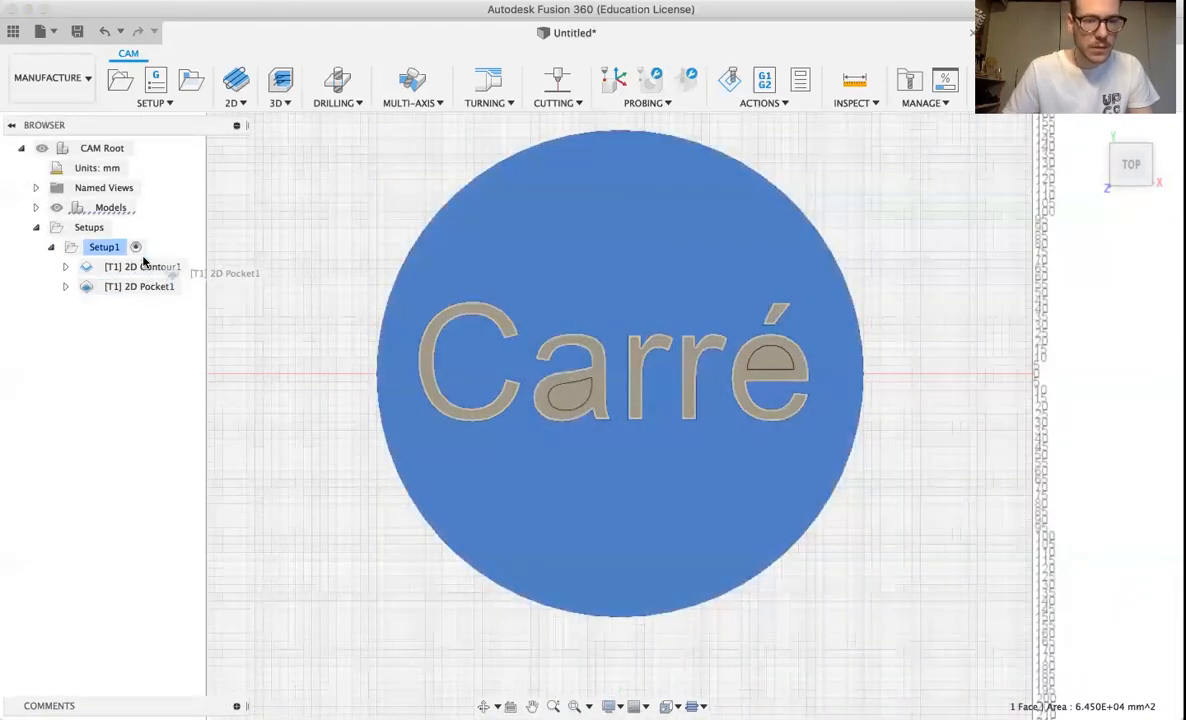
left_click_drag(143, 261, 153, 268)
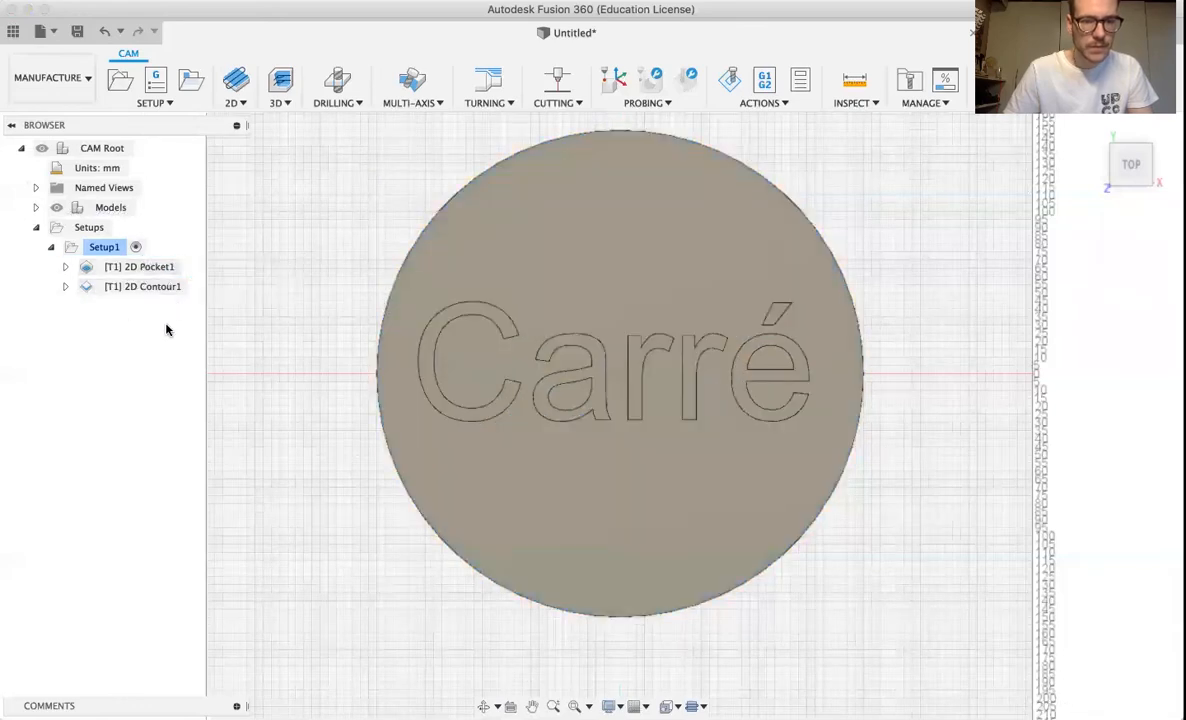
Simulate Setup1 again to check the machining sequence with the pocket ahead of the contour
left_click(106, 250)
left_click(760, 104)
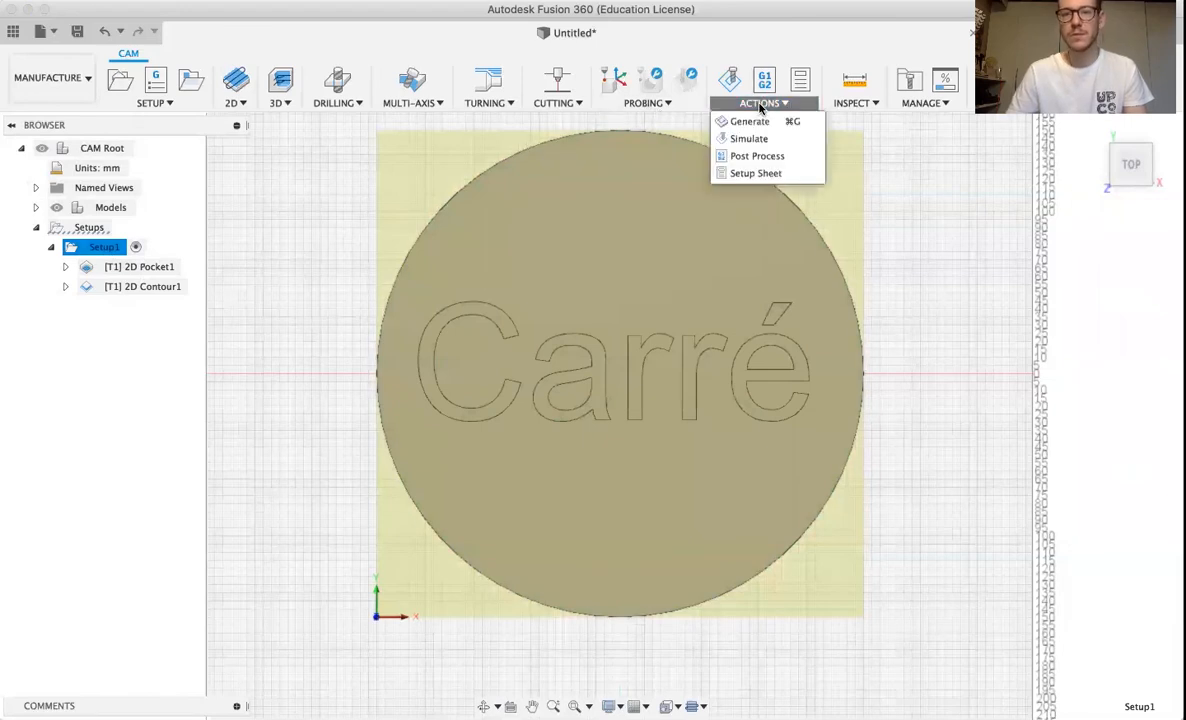
left_click(745, 145)
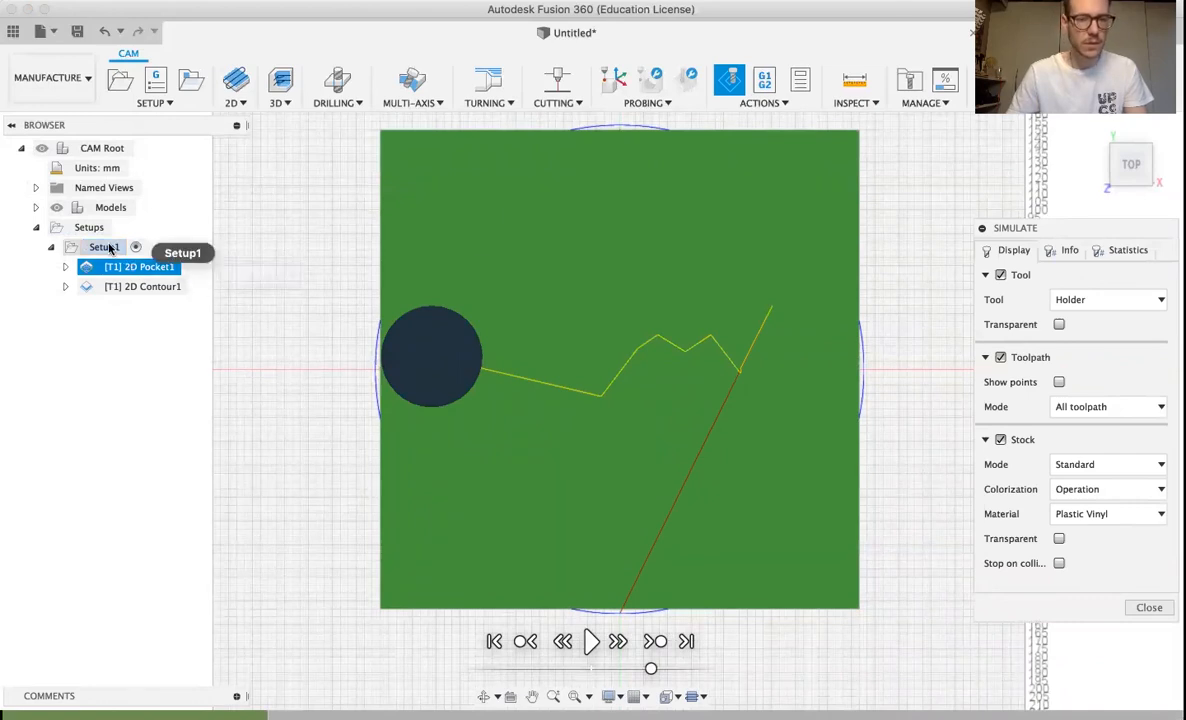
left_click(590, 641)
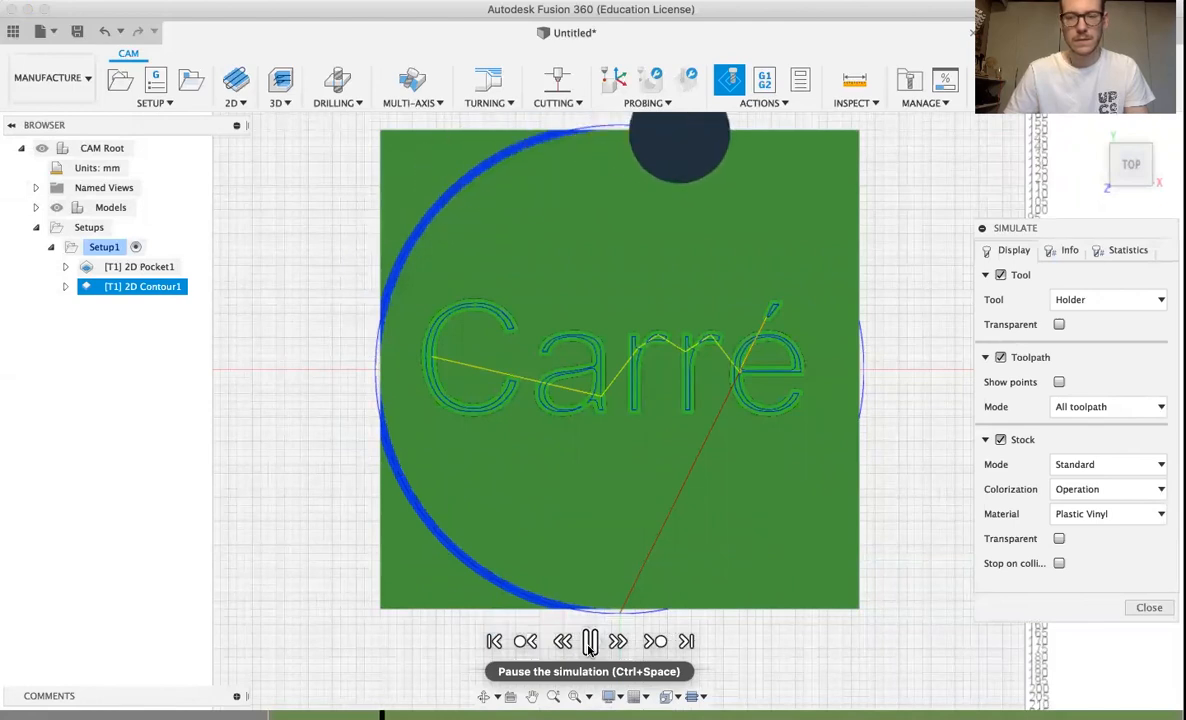
left_click(1148, 607)
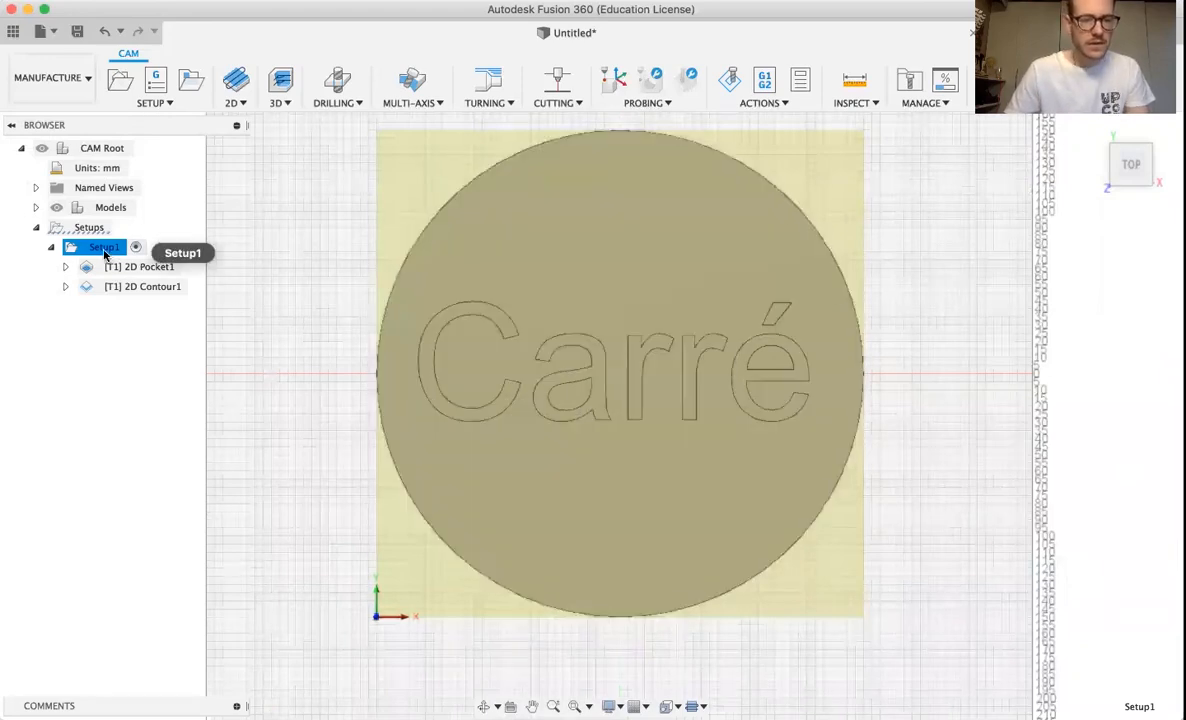
left_click(119, 376)
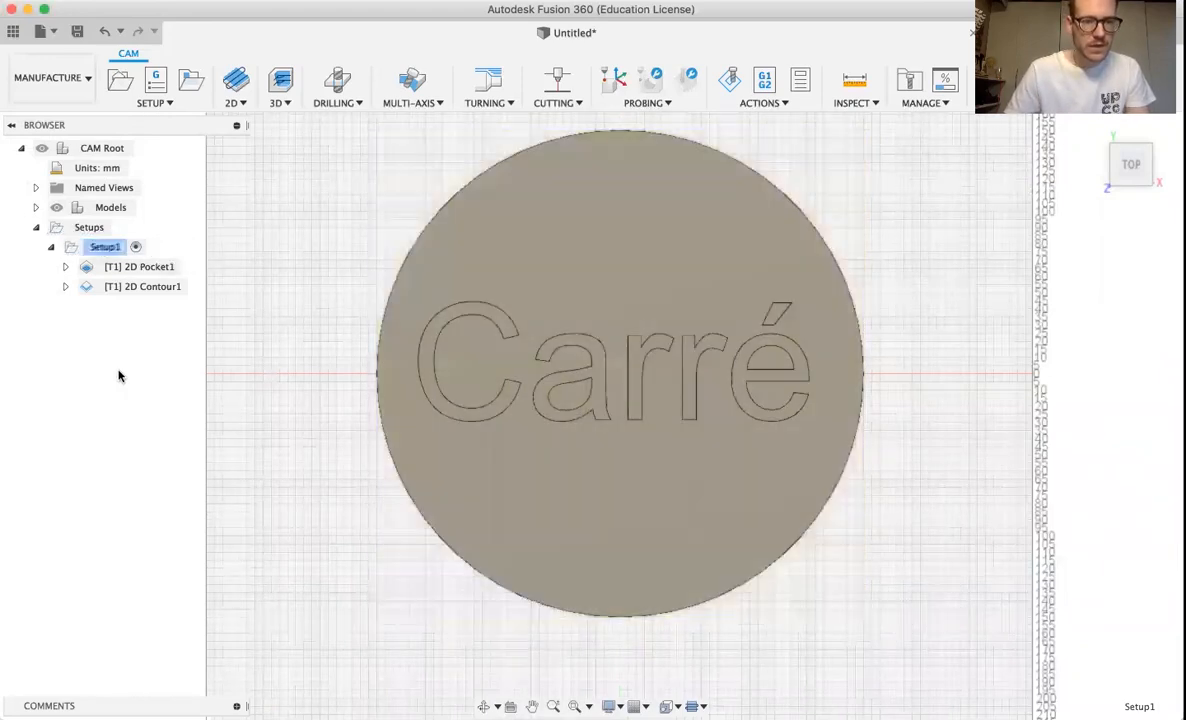
Start post-processing Setup1 and choose the ACU-RITE MILLPWR 3 post processor
left_click(104, 248)
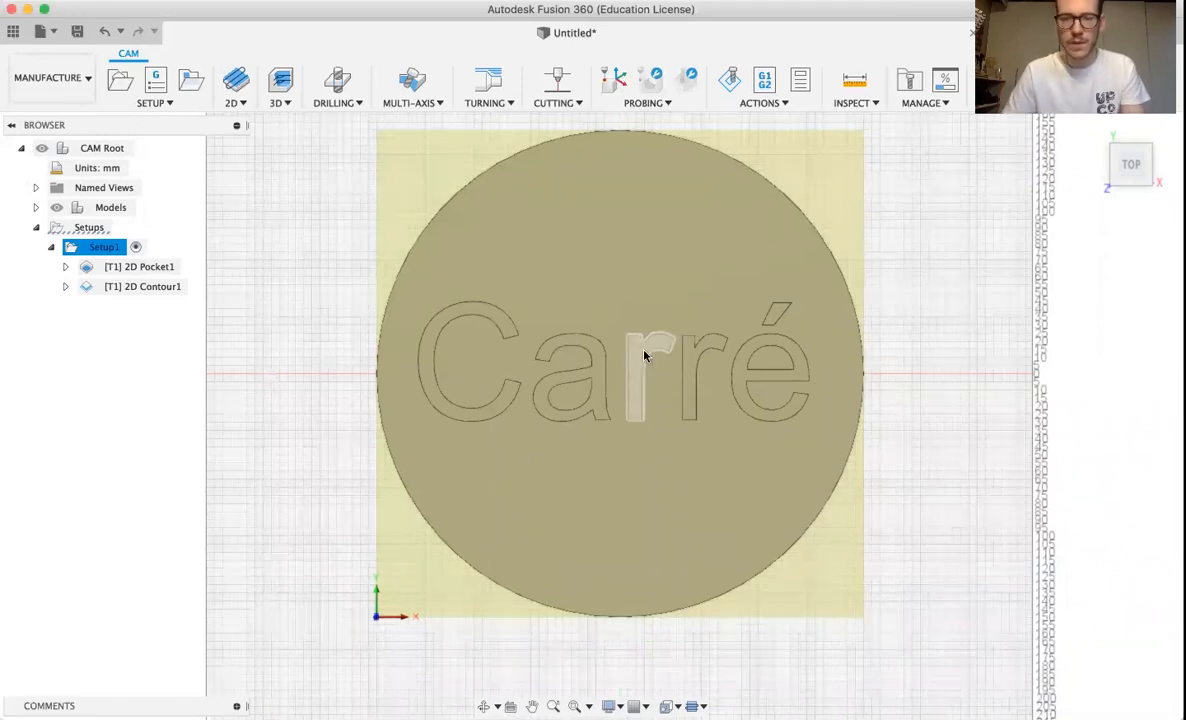
left_click(762, 103)
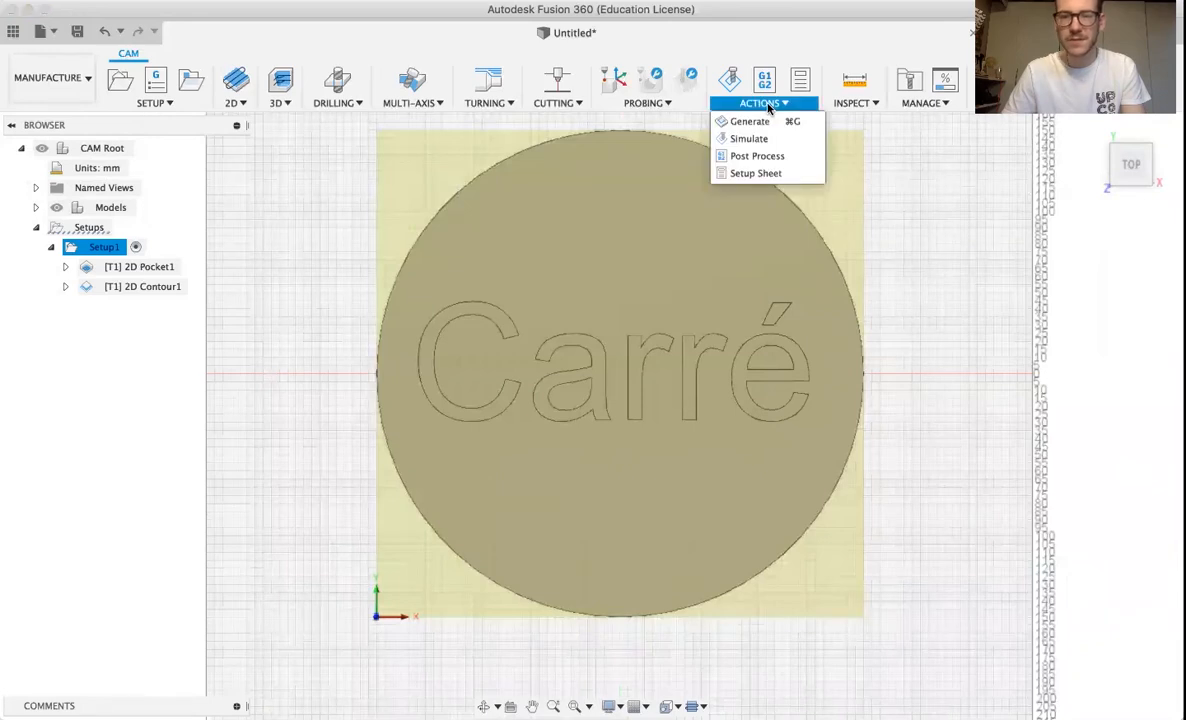
left_click(762, 155)
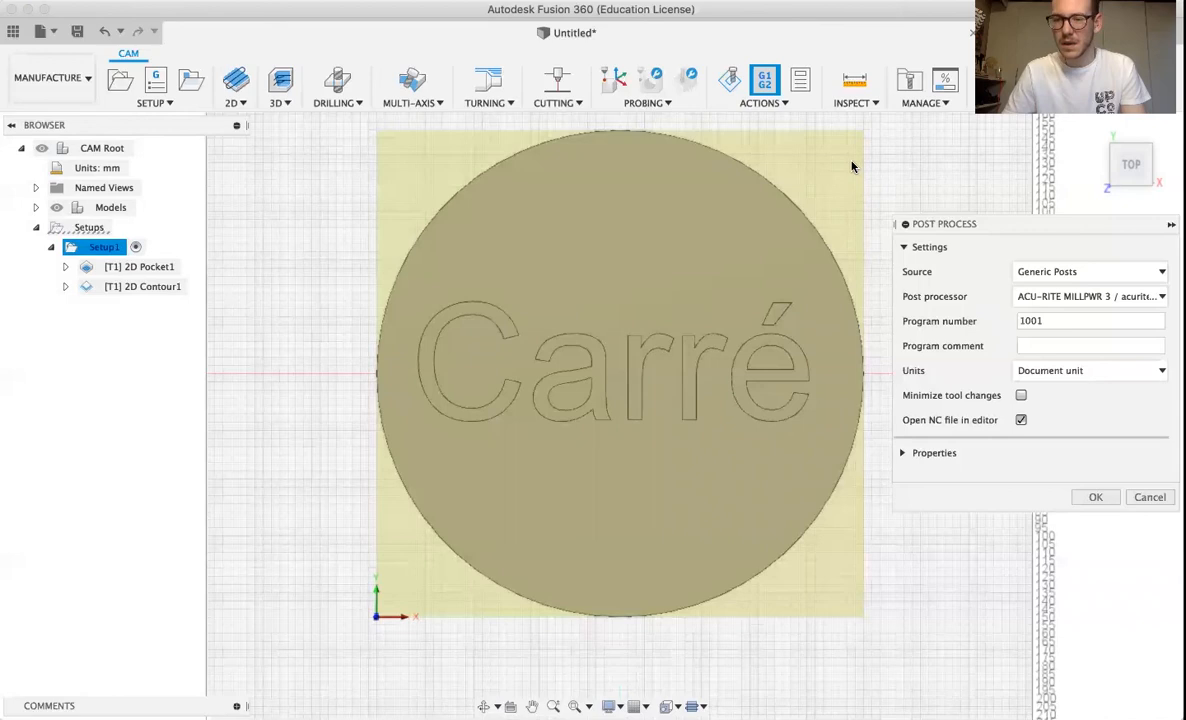
left_click(1162, 297)
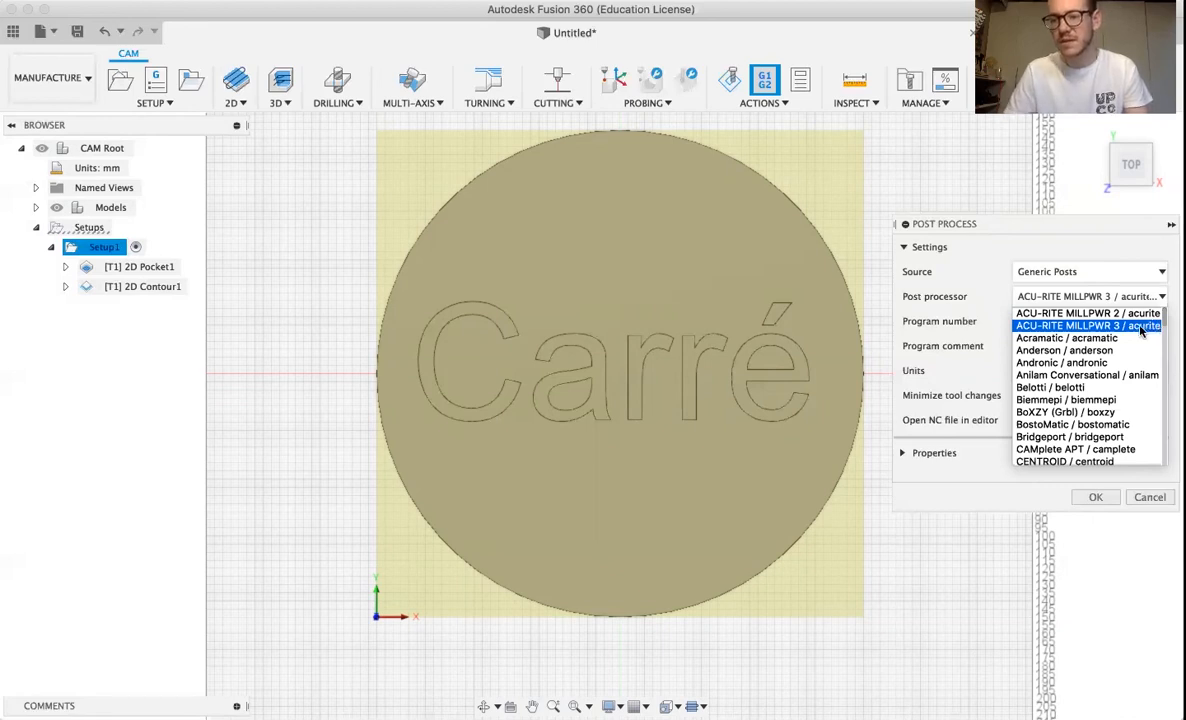
left_click(1139, 326)
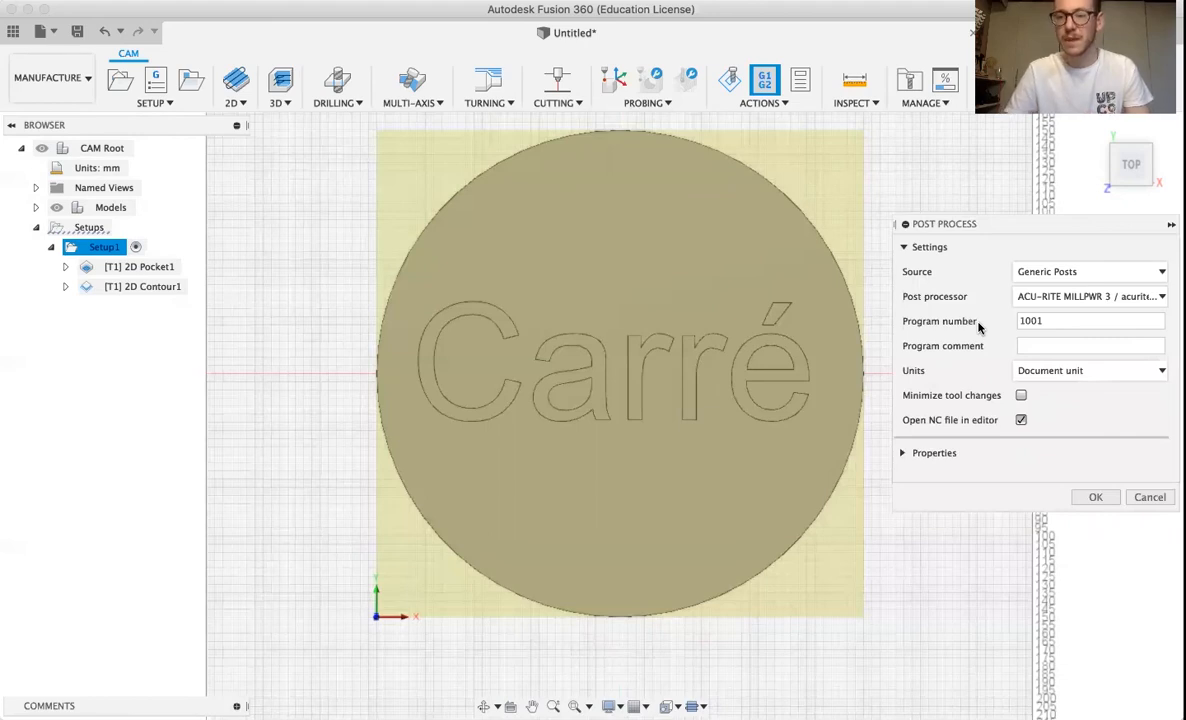
Set the program number to TEST TUTO and save the NC file as TEST TUTO.nc in the nc folder
left_click_drag(1048, 321, 1013, 321)
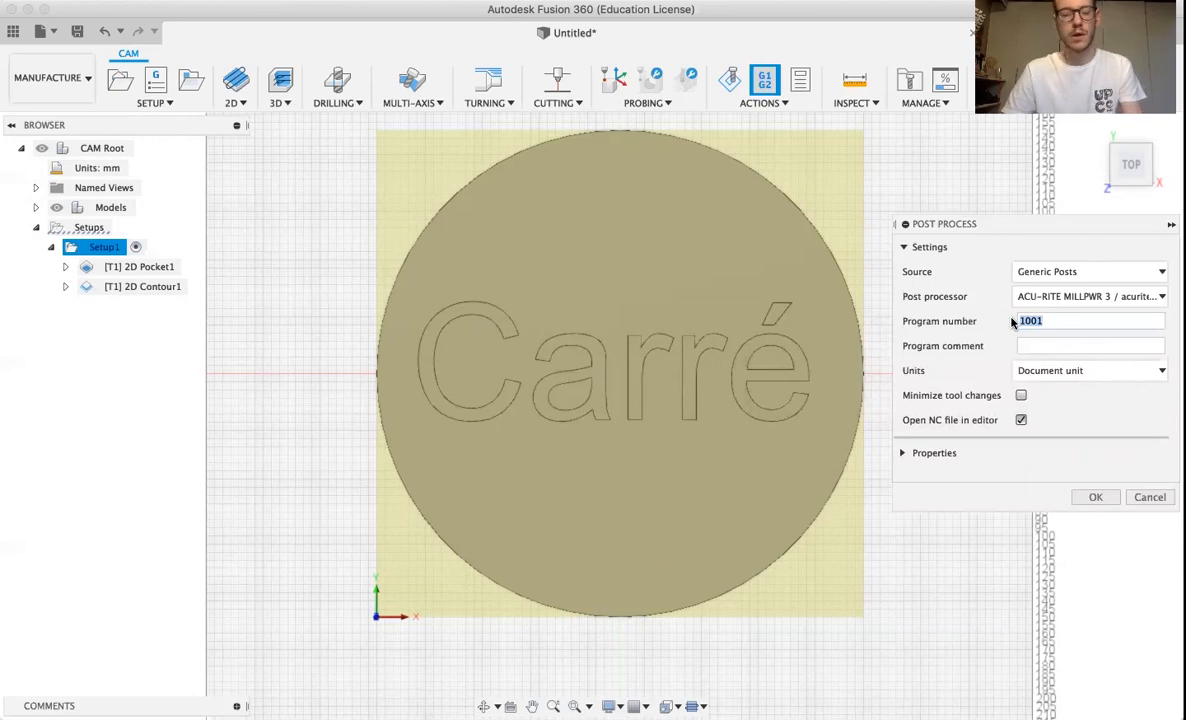
type("TEST ")
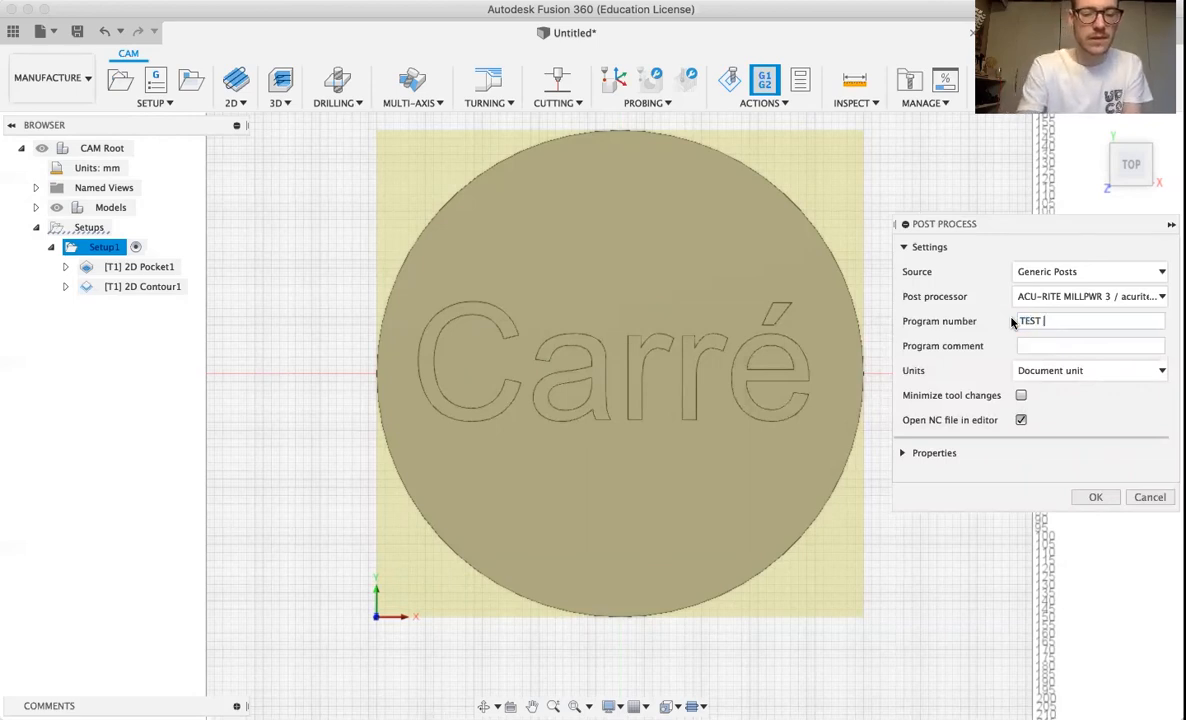
type("TUTO")
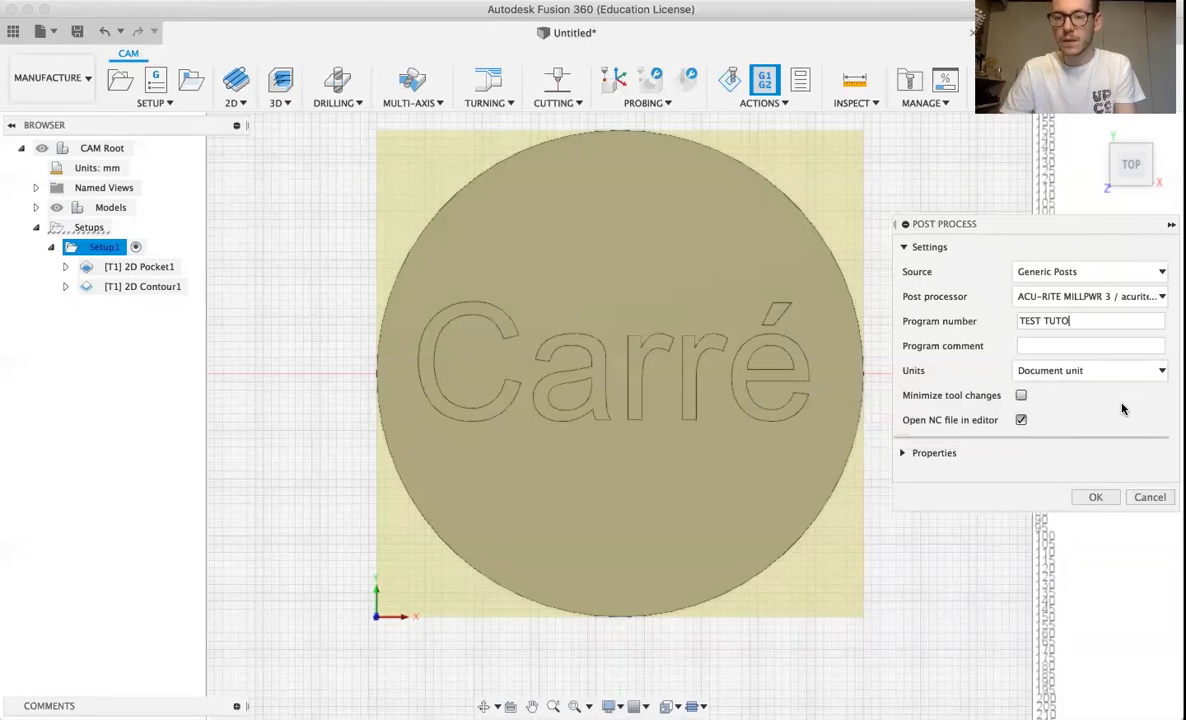
left_click(1096, 499)
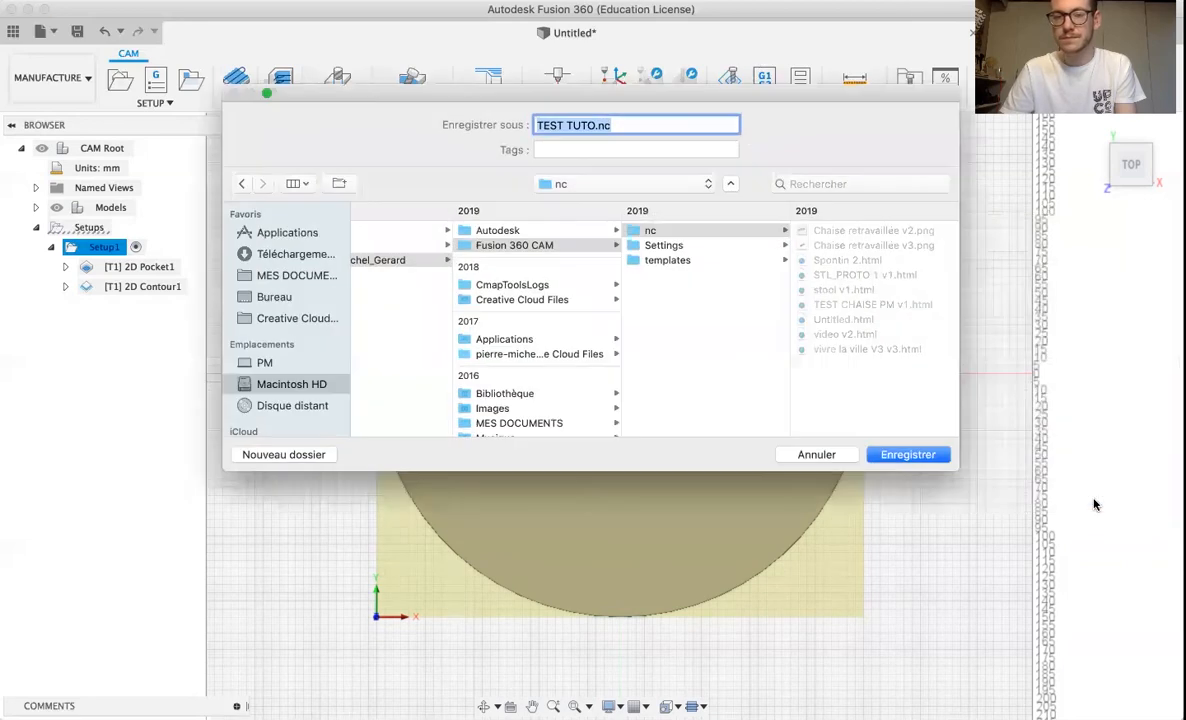
left_click(890, 456)
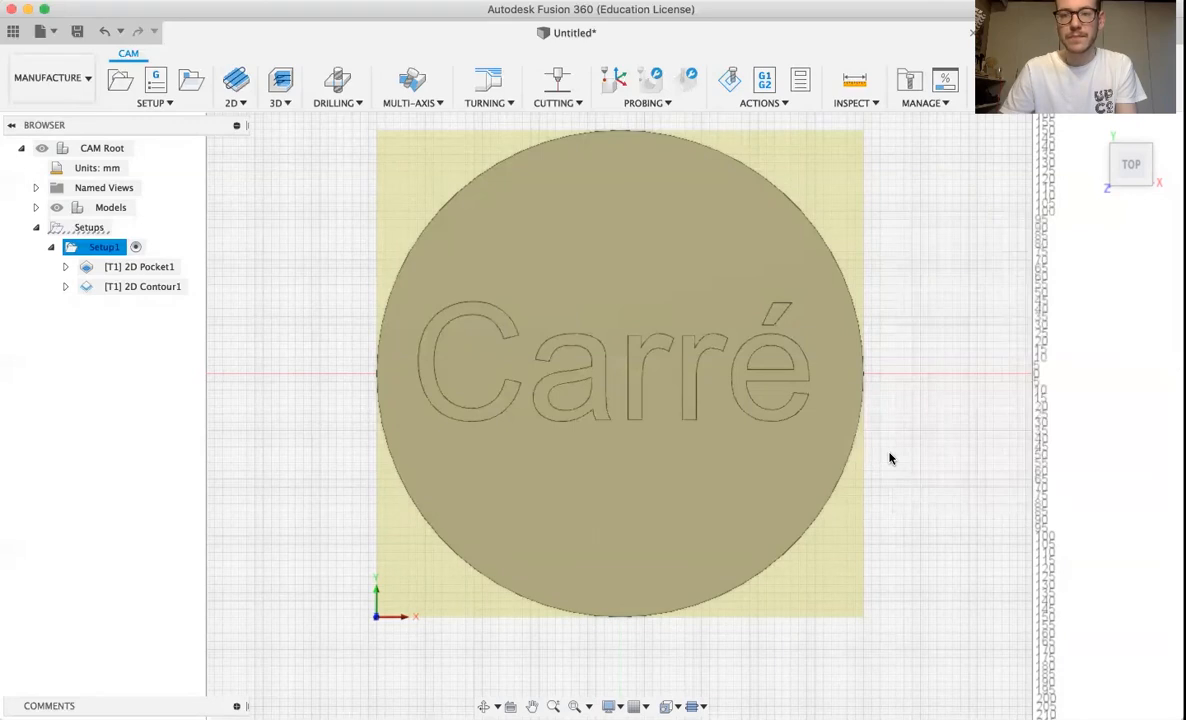